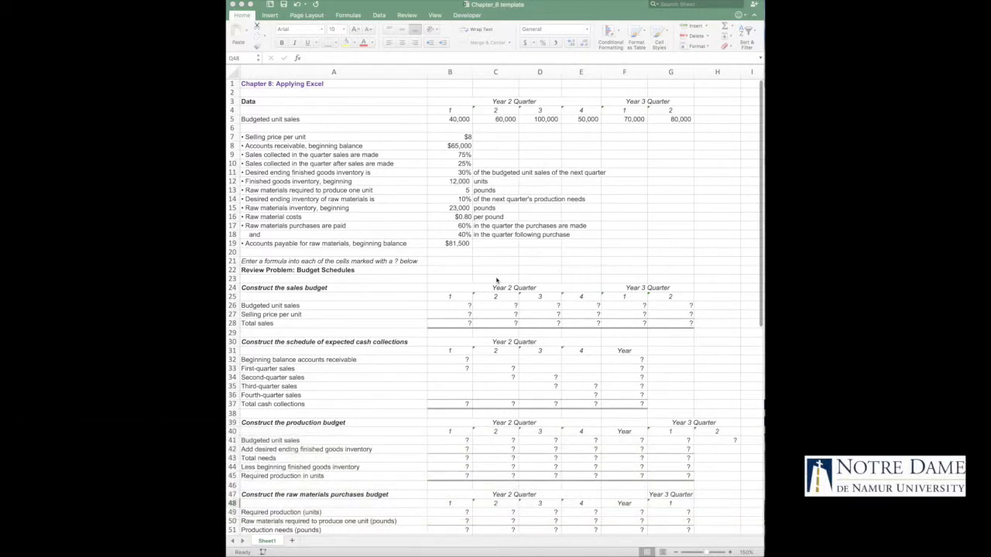
# Review the data assumptions in the upper rows and the budget schedules whose cells are marked with a question mark
pyautogui.scroll(-8, 497, 280)
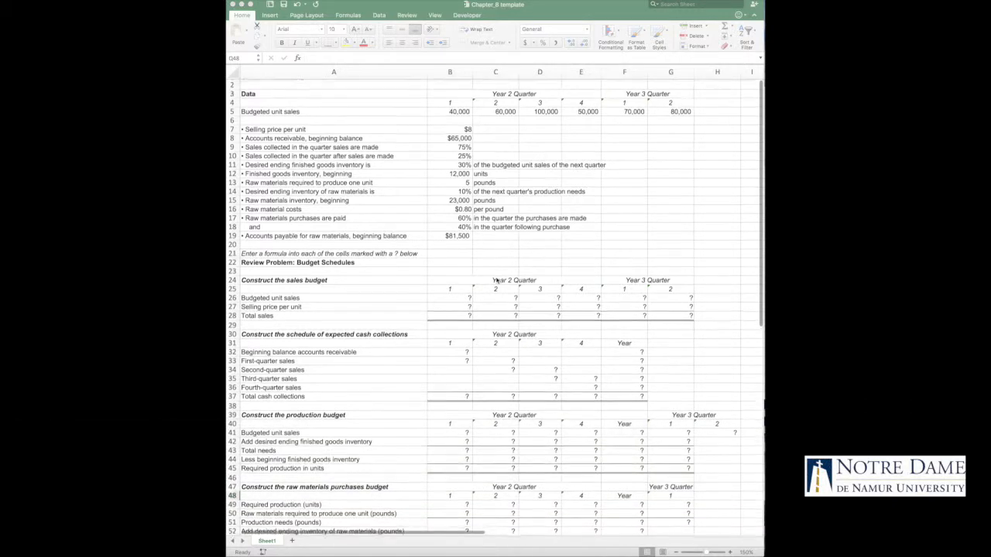
pyautogui.scroll(8, 497, 280)
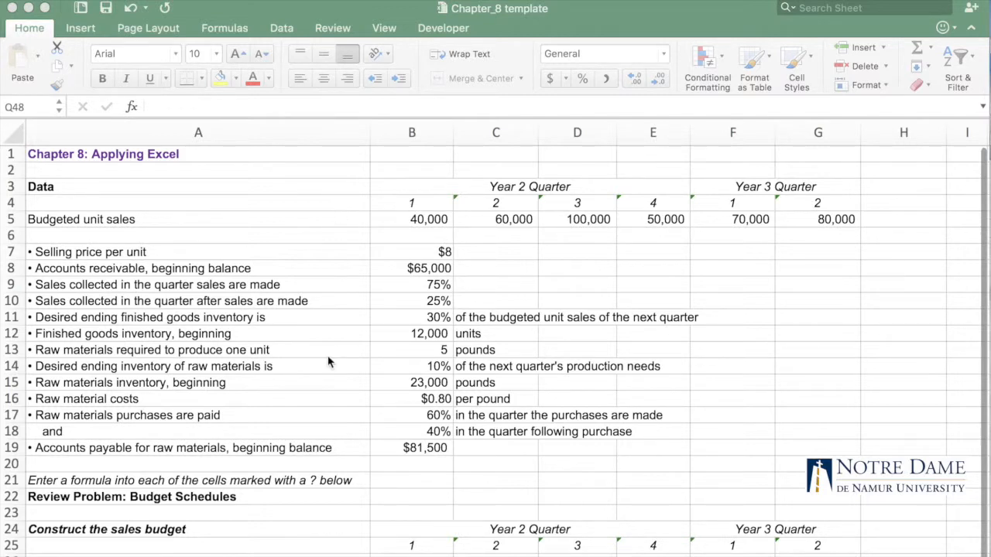
pyautogui.scroll(-5, 328, 361)
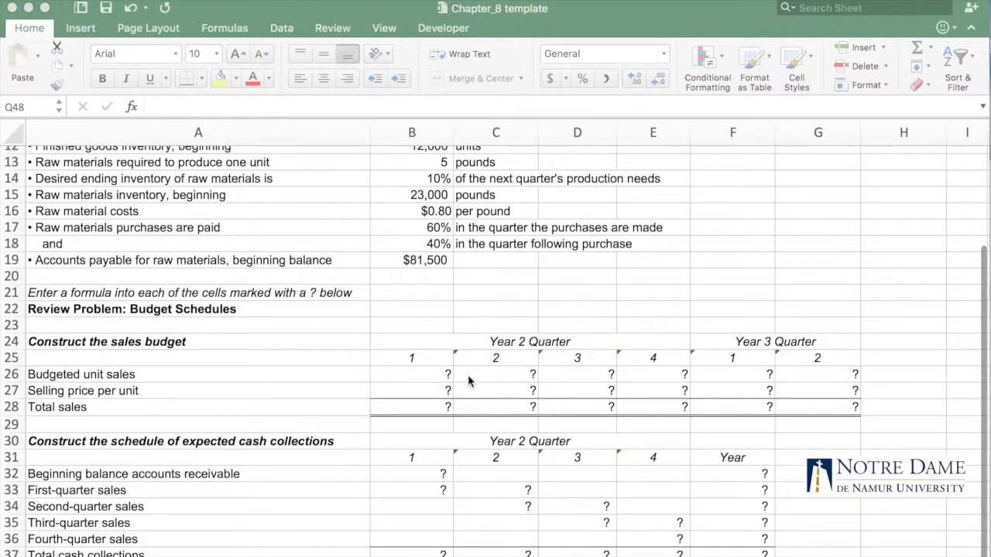
pyautogui.scroll(5, 460, 379)
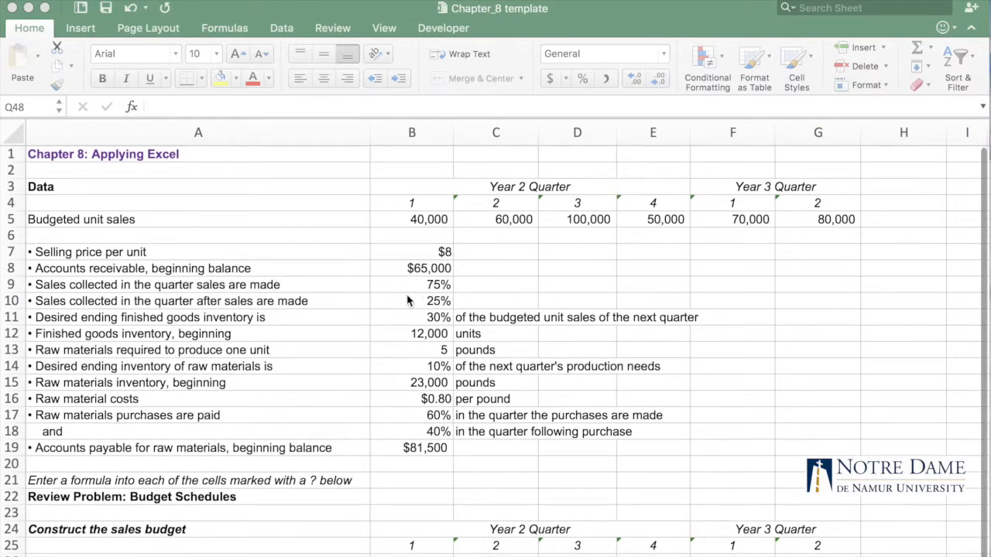
pyautogui.click(437, 220)
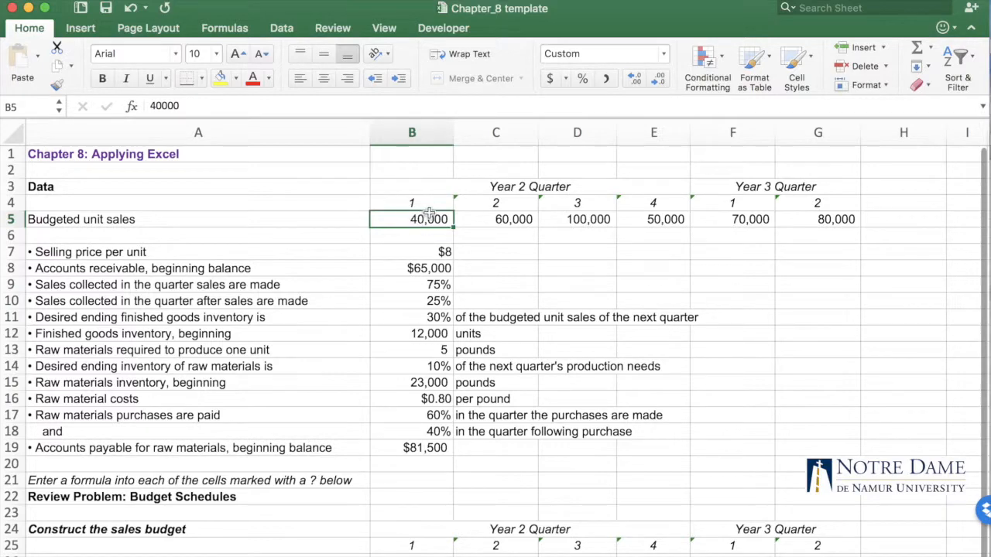
pyautogui.scroll(-10, 460, 517)
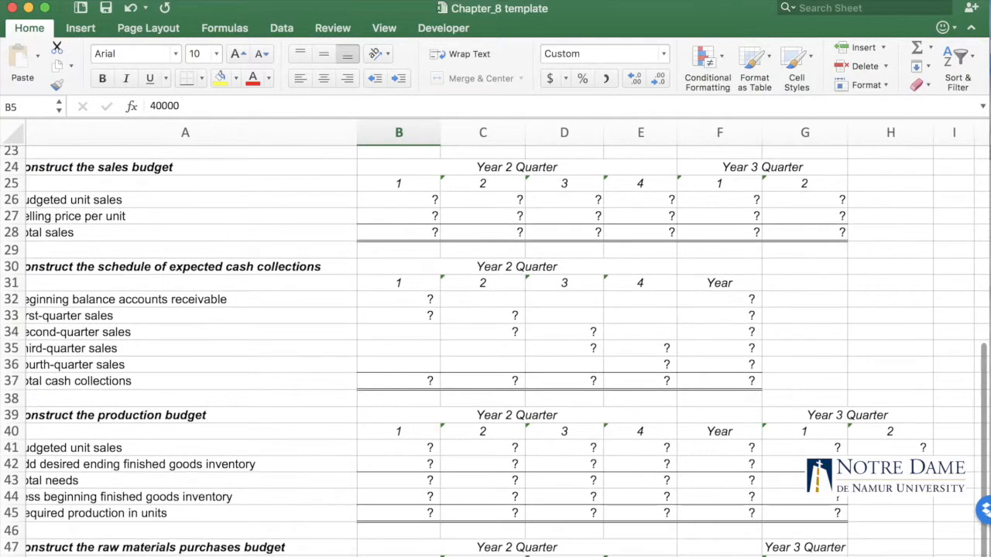
pyautogui.scroll(10, 453, 509)
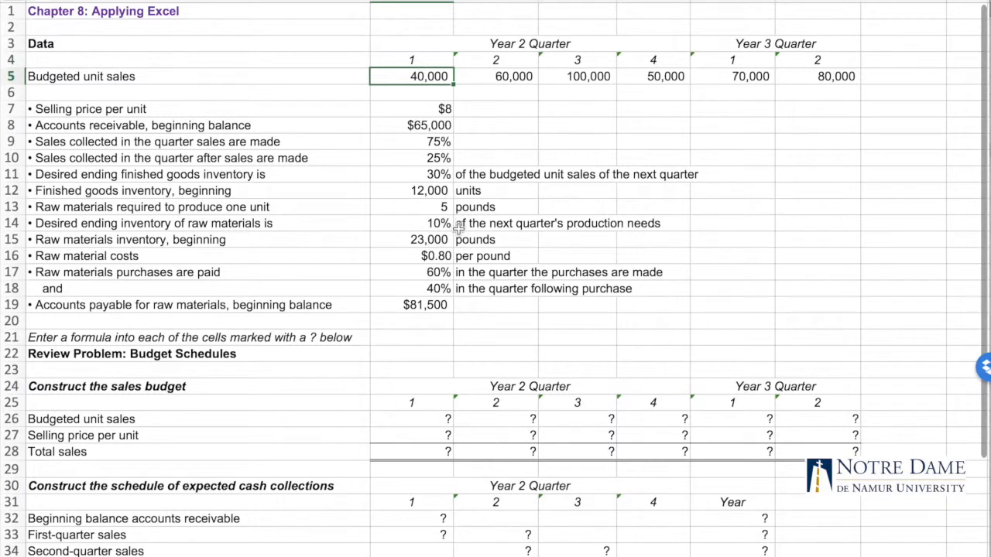
pyautogui.click(428, 125)
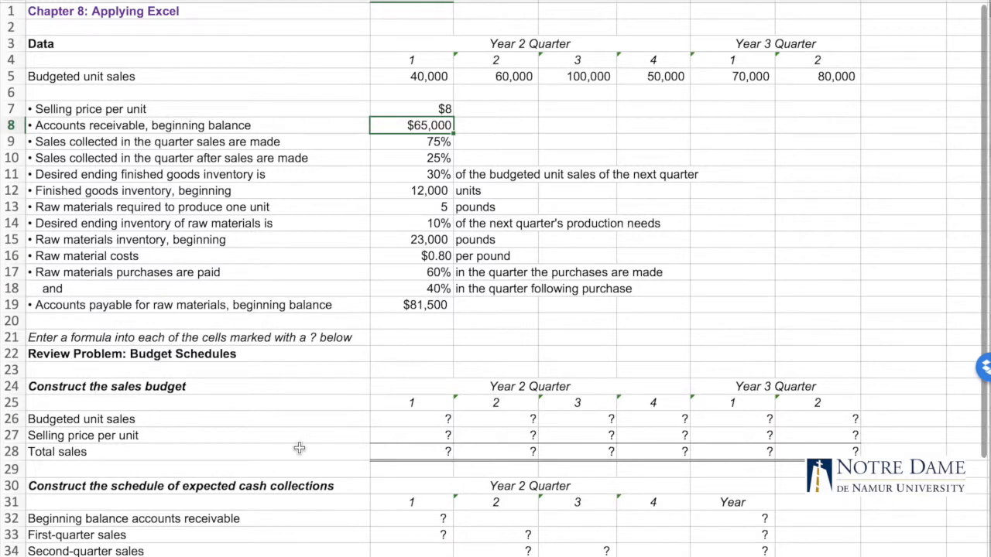
pyautogui.click(409, 421)
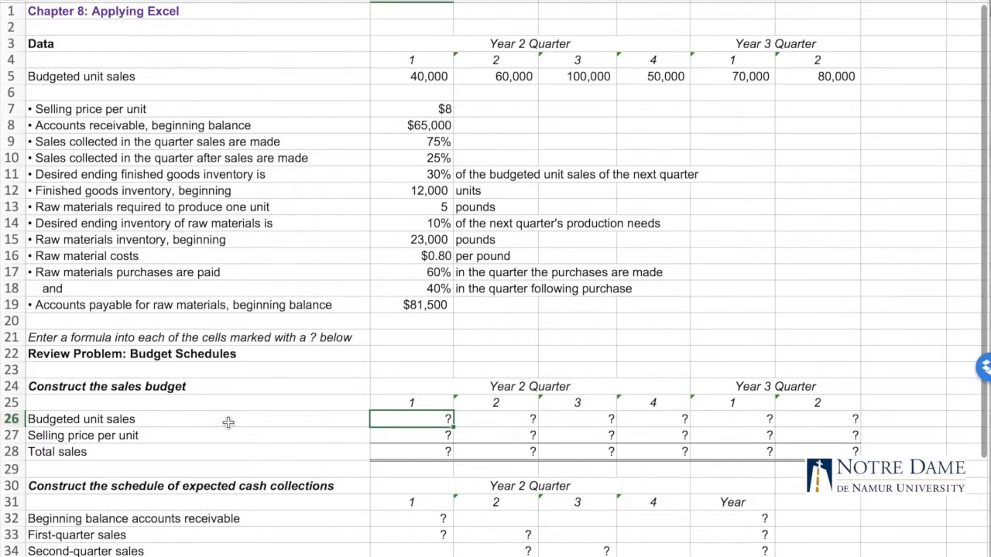
pyautogui.click(400, 75)
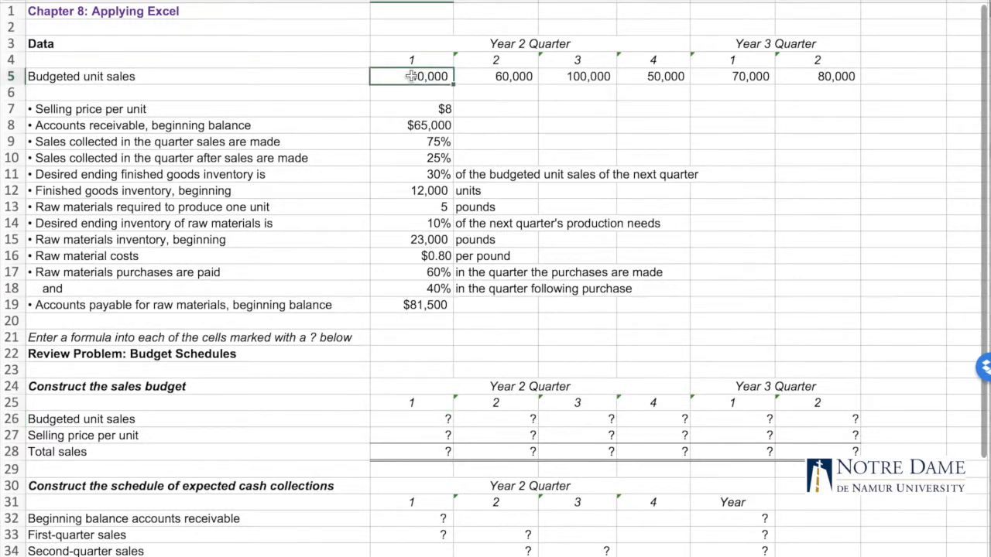
pyautogui.click(412, 419)
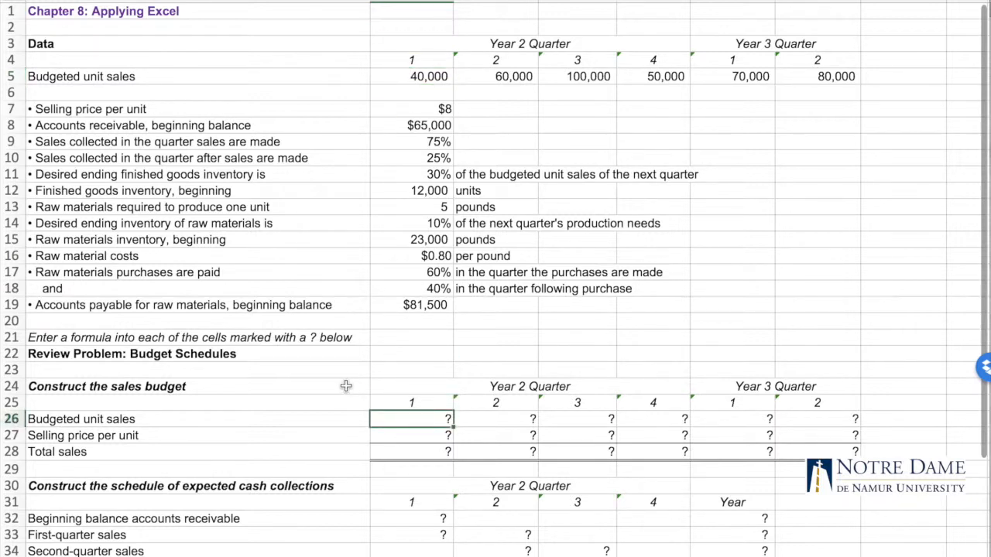
pyautogui.write('40,')
pyautogui.write('0000')
pyautogui.click(344, 421)
# Link the first-quarter budgeted unit sales in B26 to the data section with the formula =B5
pyautogui.click(441, 419)
pyautogui.write('=')
pyautogui.click(413, 77)
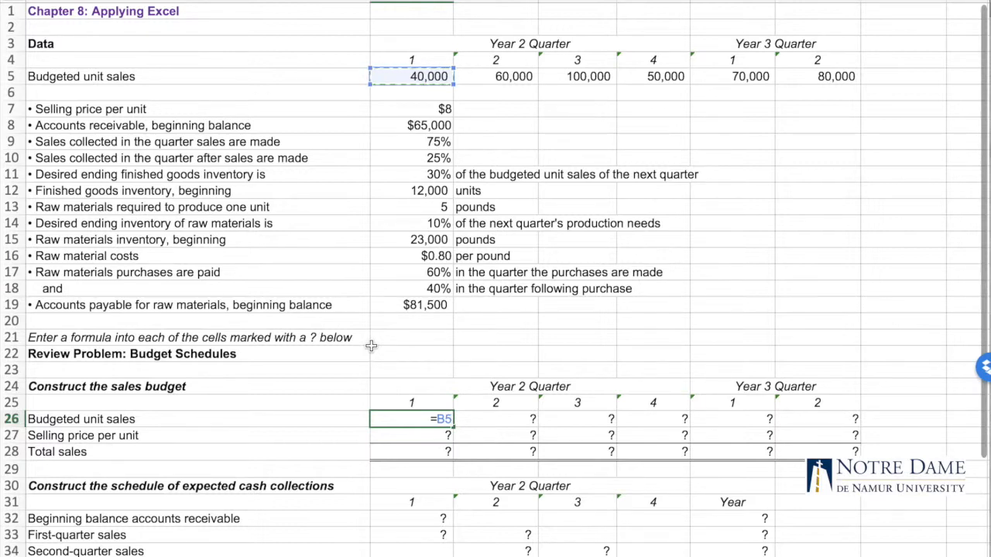
pyautogui.press('Return')
pyautogui.click(428, 421)
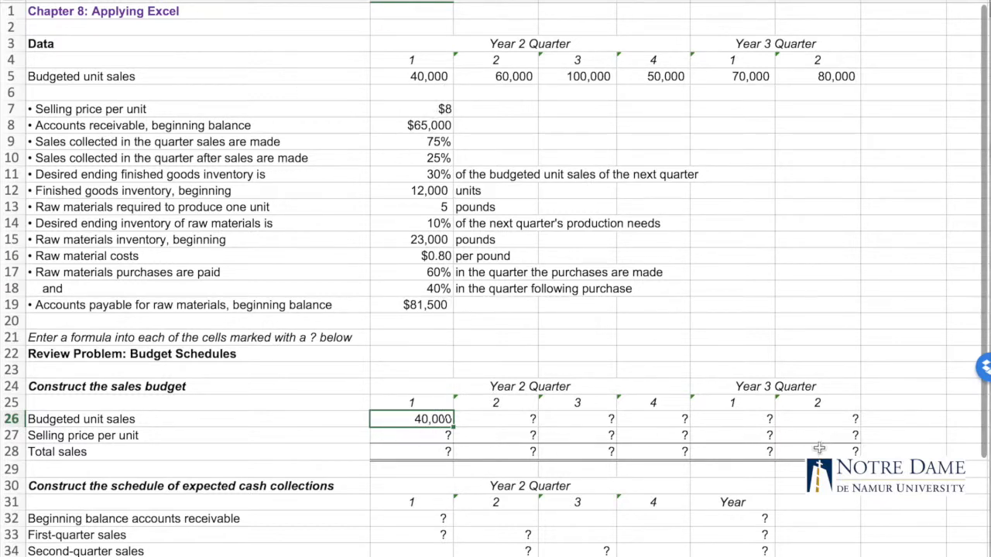
# Link the first-quarter selling price per unit in B27 to cell B7, using an absolute reference
pyautogui.click(422, 436)
pyautogui.write('=')
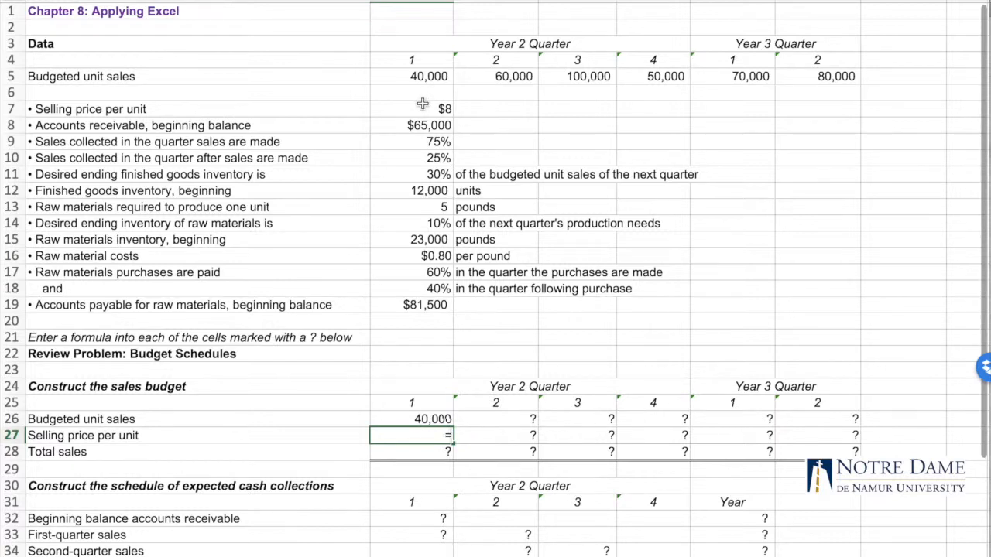
pyautogui.click(422, 106)
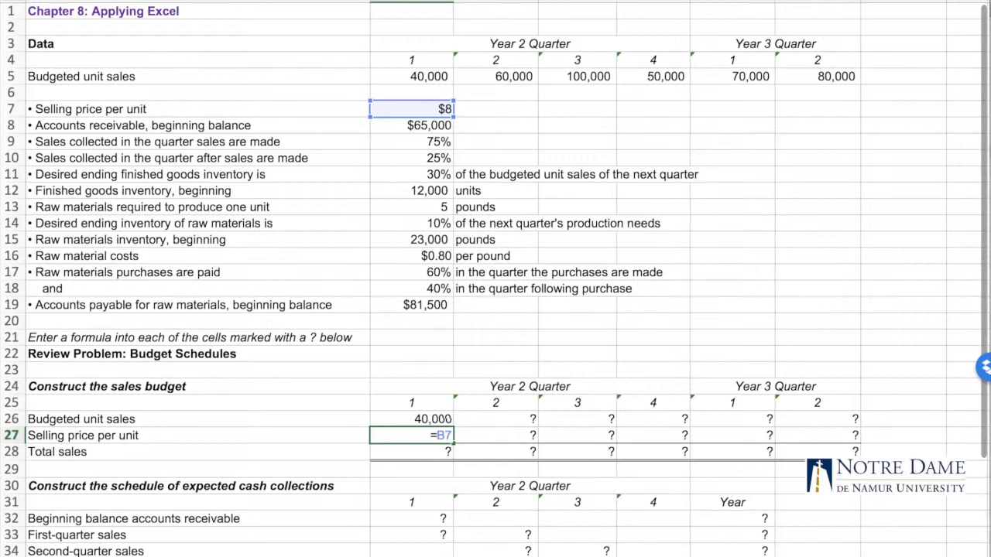
pyautogui.press('F4')
pyautogui.press('F4')
pyautogui.press('F4')
pyautogui.press('F4')
pyautogui.press('F4')
pyautogui.press('Return')
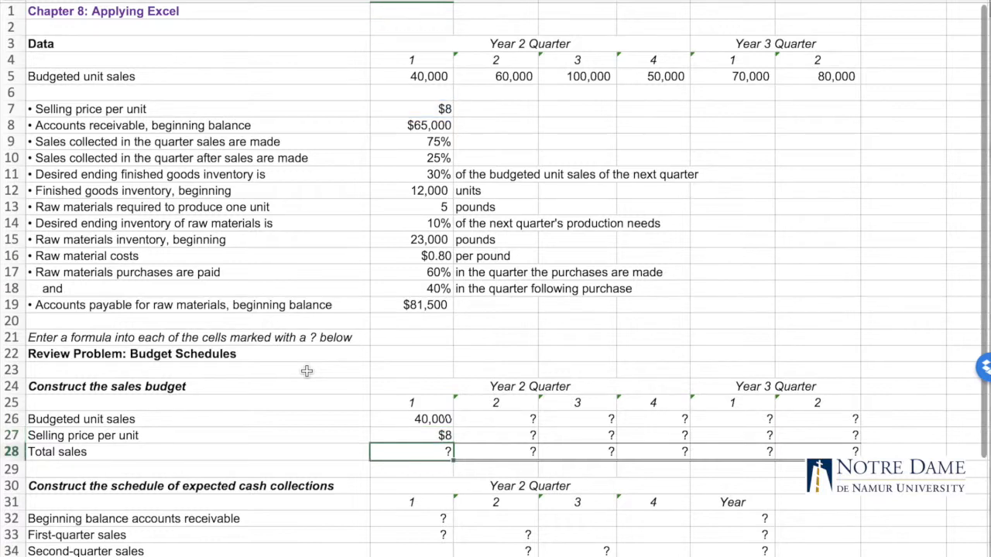
pyautogui.click(430, 439)
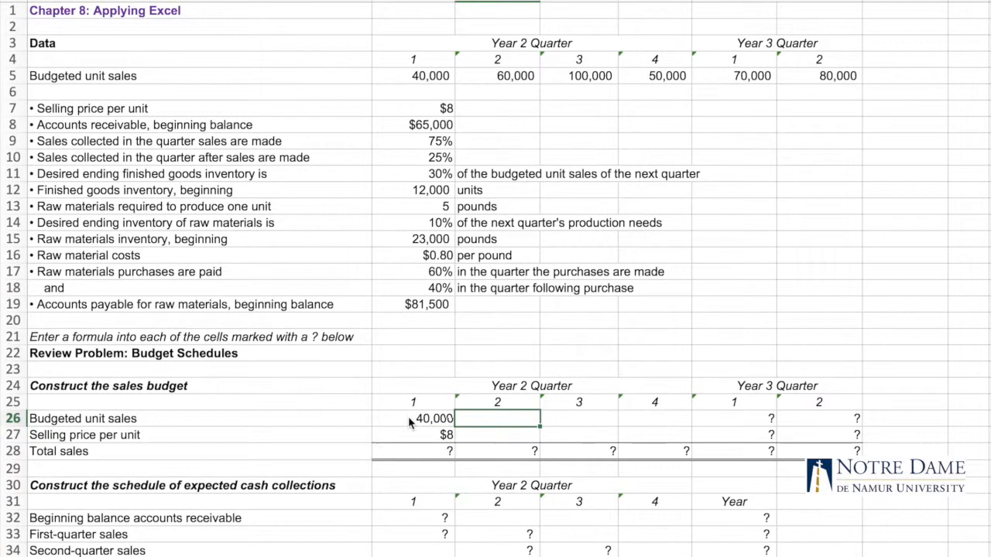
# Copy the budgeted unit sales formula from B26 across the remaining Year 2 quarters through E26
pyautogui.click(413, 423)
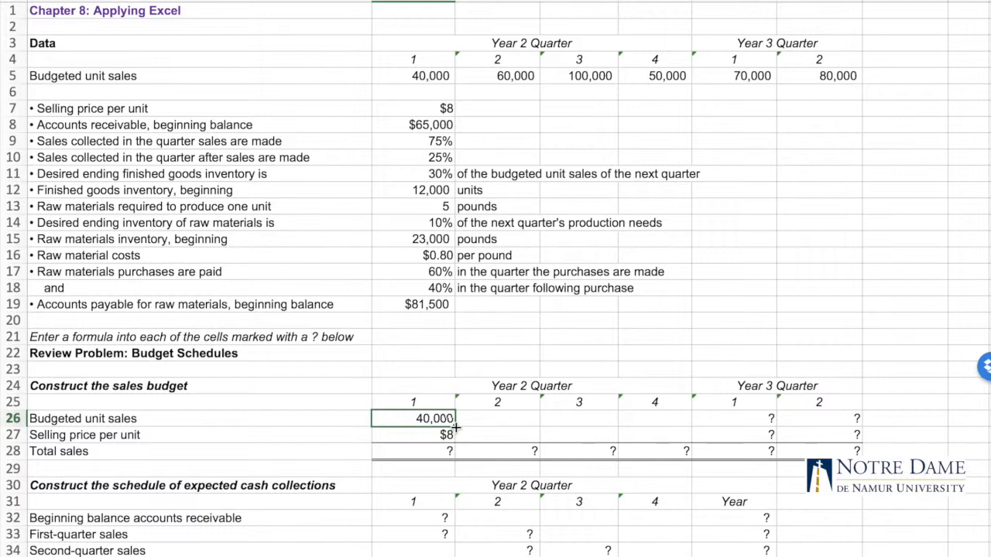
pyautogui.moveTo(460, 422); pyautogui.dragTo(675, 419)
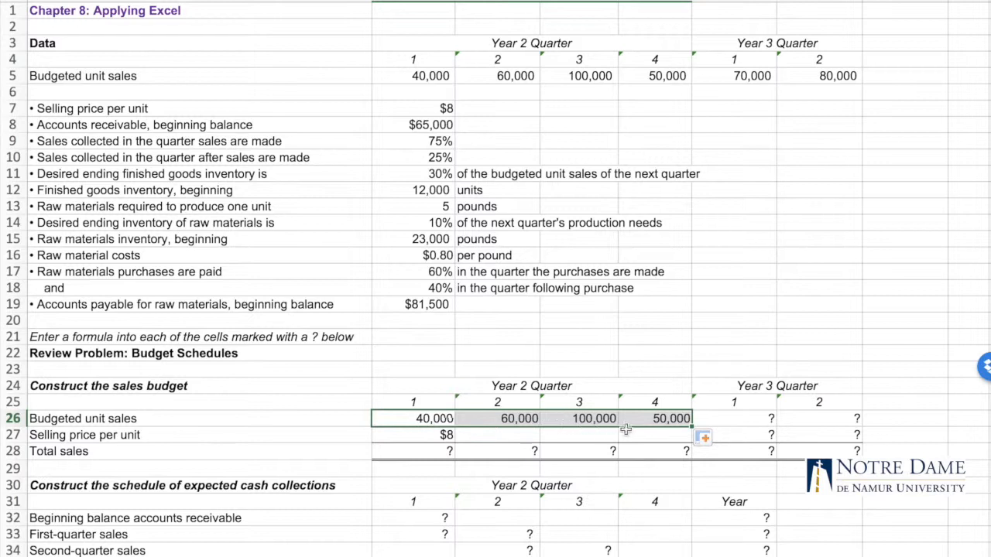
pyautogui.click(435, 419)
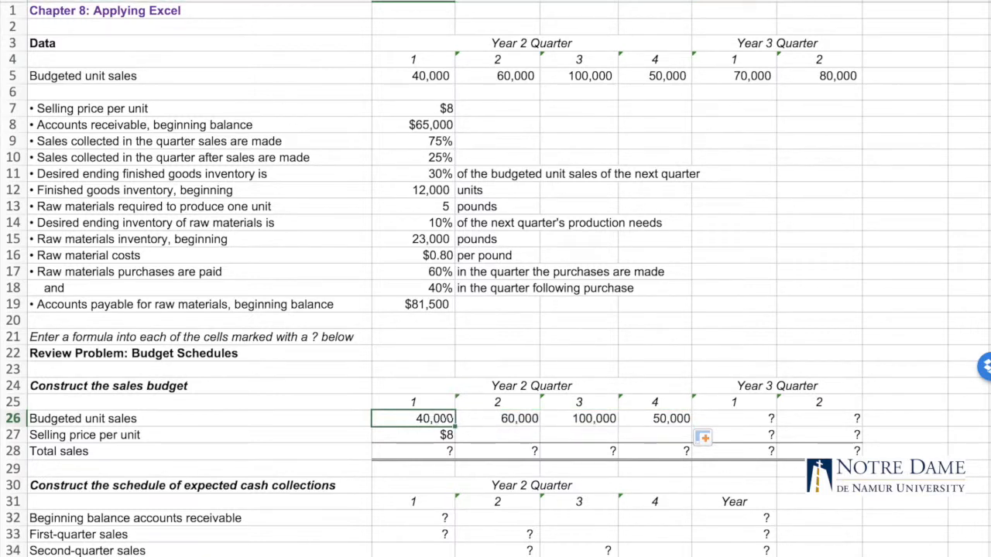
pyautogui.click(518, 418)
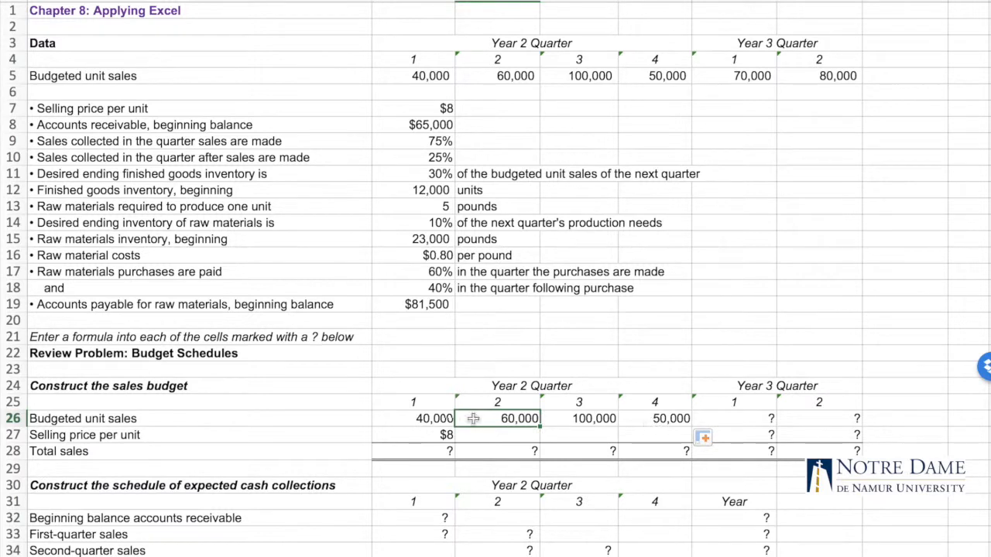
# Copy the selling price formula from B27 across the Year 2 quarters through E27 and check the copied cells
pyautogui.click(440, 438)
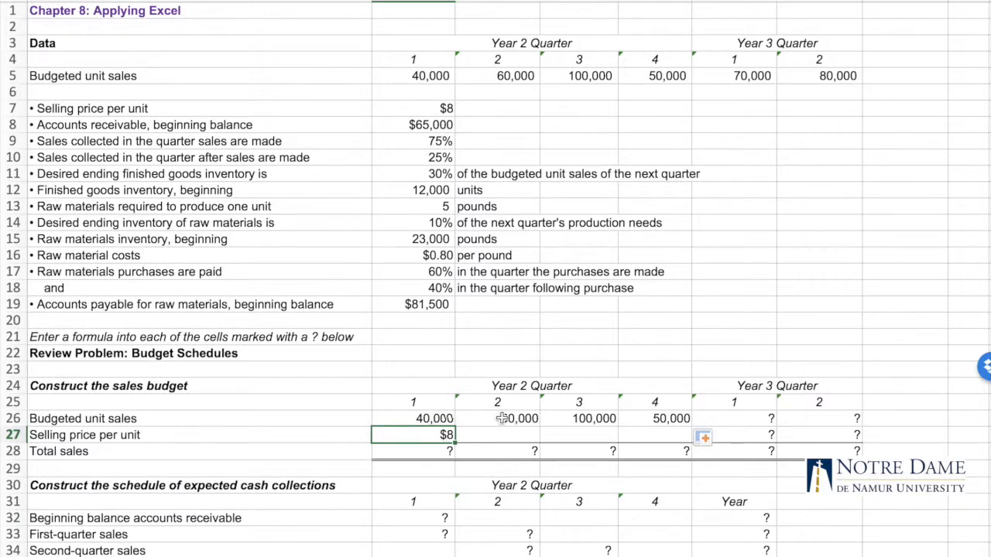
pyautogui.click(515, 109)
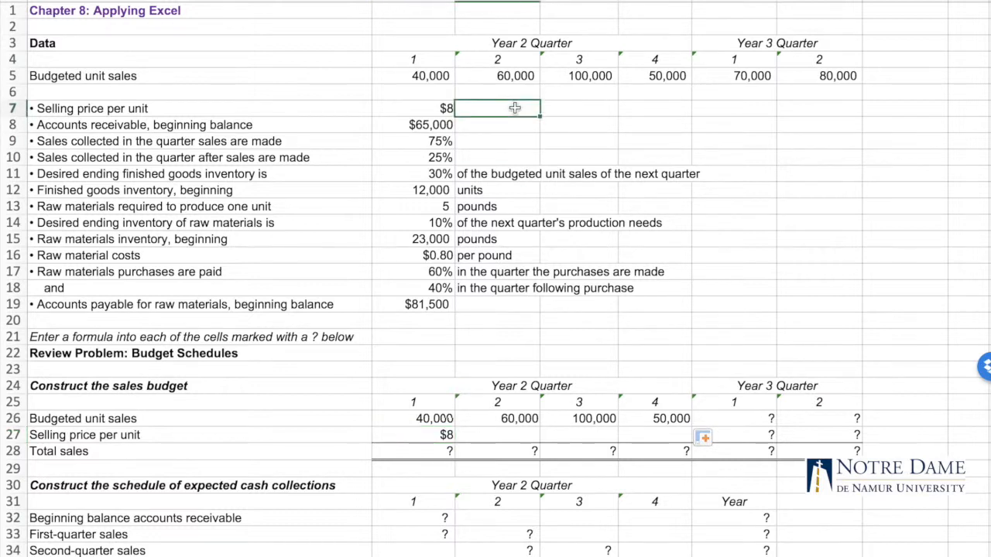
pyautogui.click(410, 107)
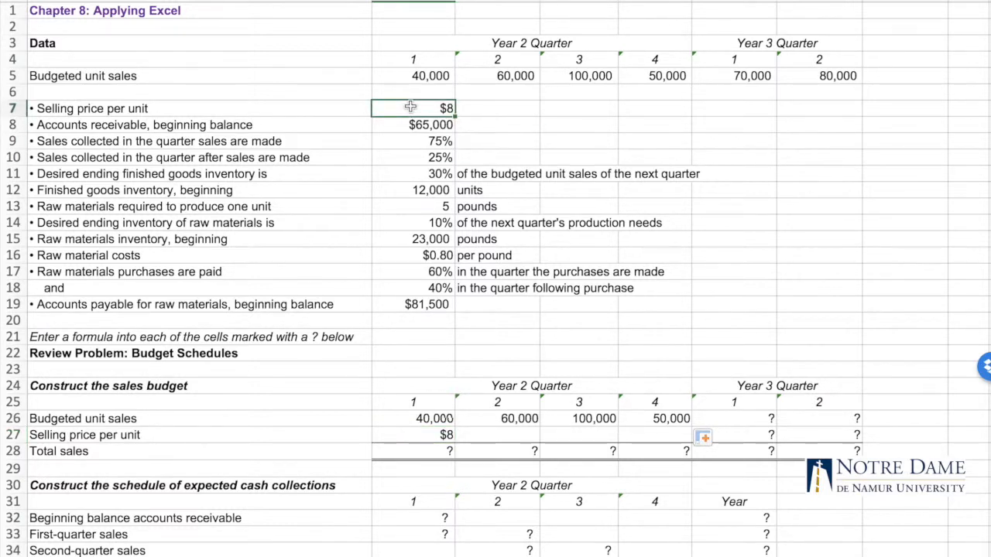
pyautogui.click(443, 435)
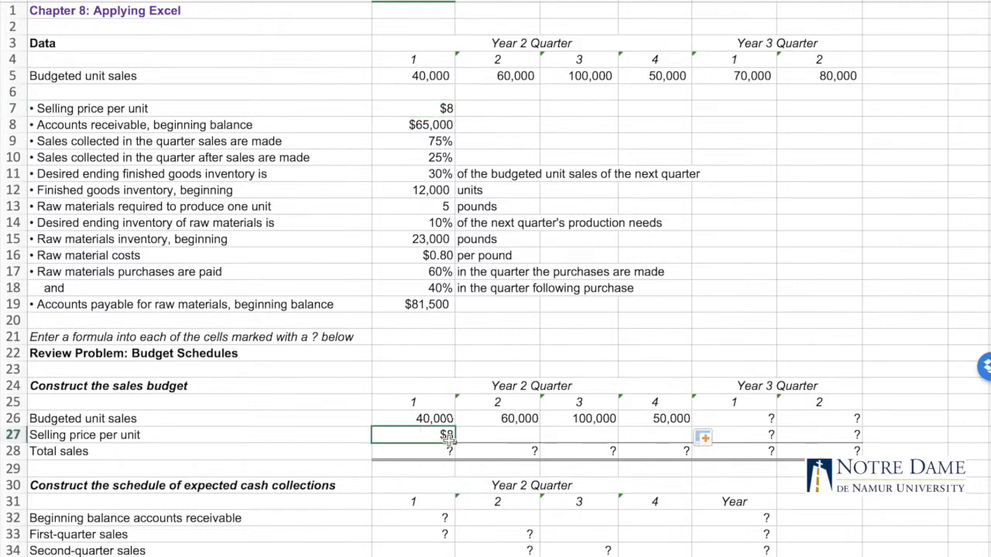
pyautogui.moveTo(456, 440); pyautogui.dragTo(655, 444)
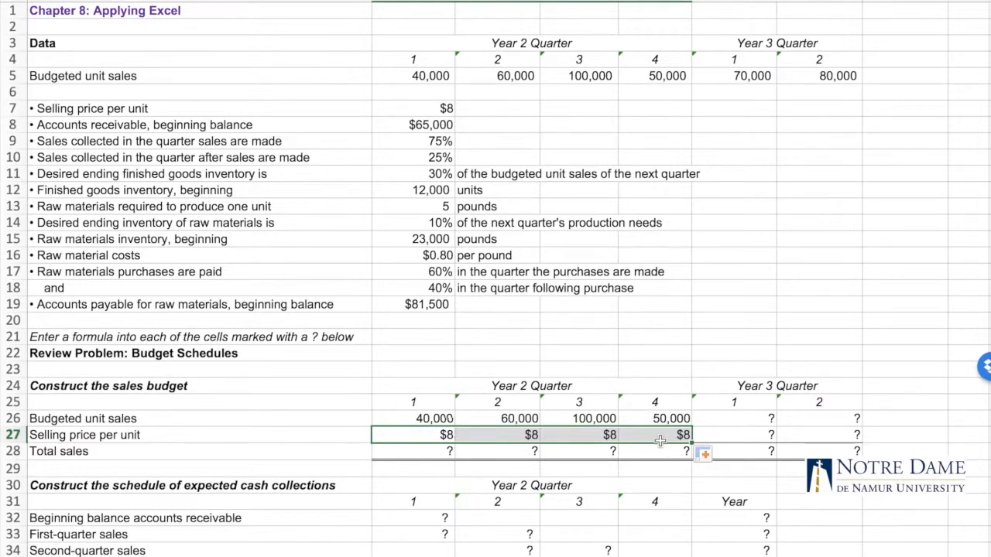
pyautogui.click(343, 407)
pyautogui.click(504, 439)
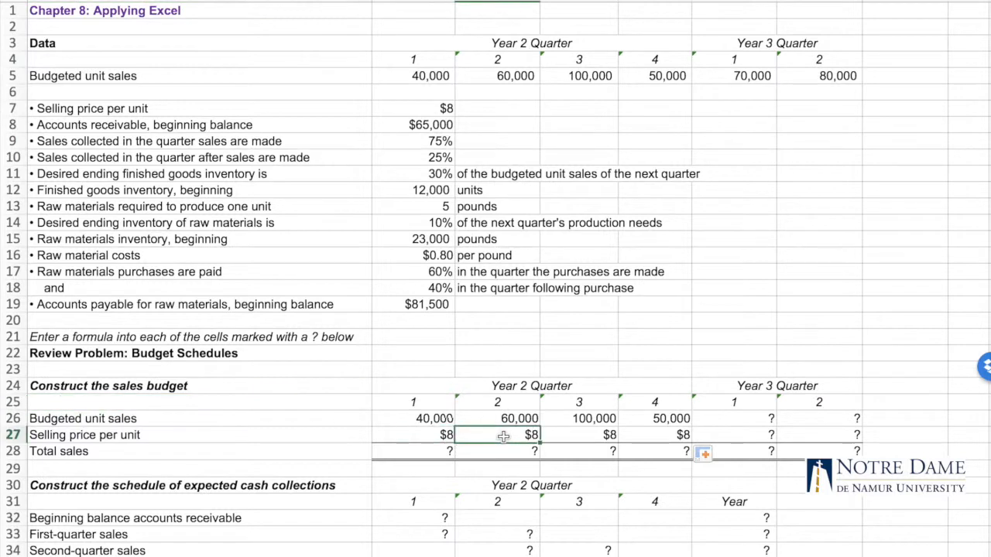
pyautogui.click(573, 437)
pyautogui.click(645, 437)
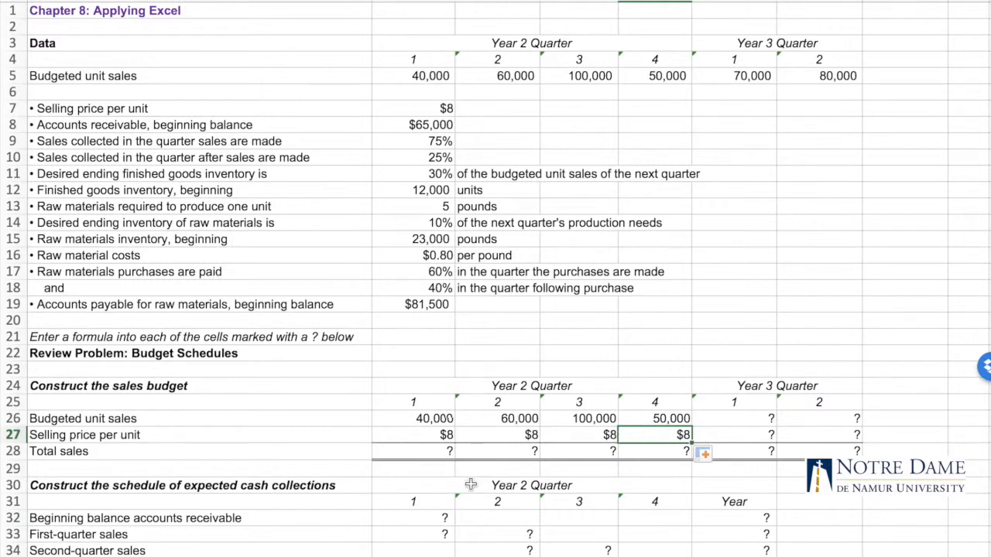
# Calculate first-quarter total sales in B28 with =B26*B27 and copy the formula across through E28
pyautogui.click(426, 451)
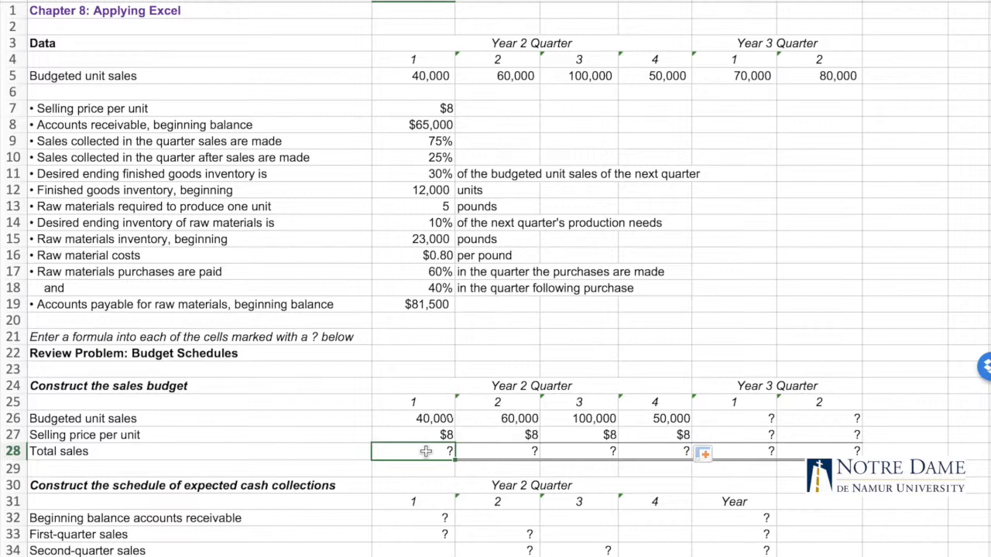
pyautogui.write('=')
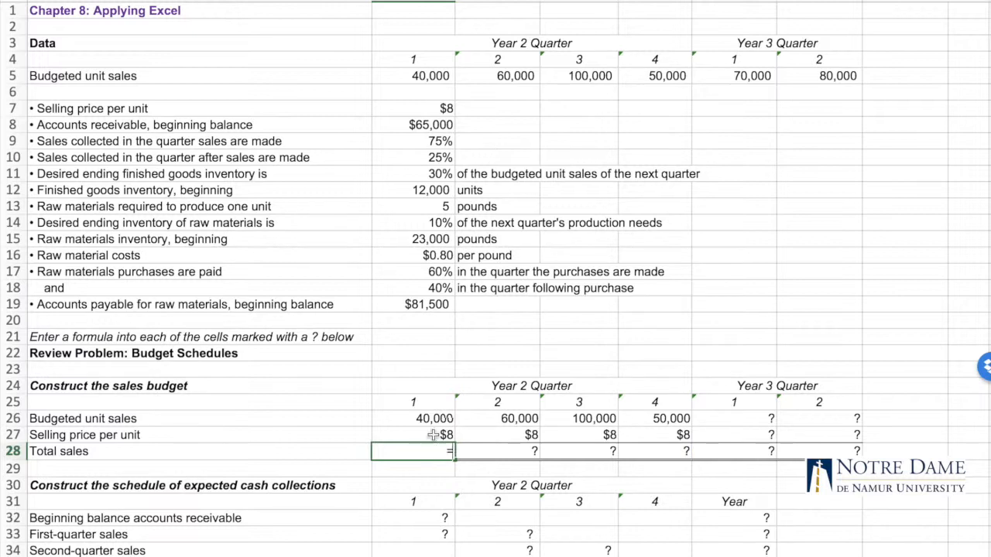
pyautogui.click(434, 418)
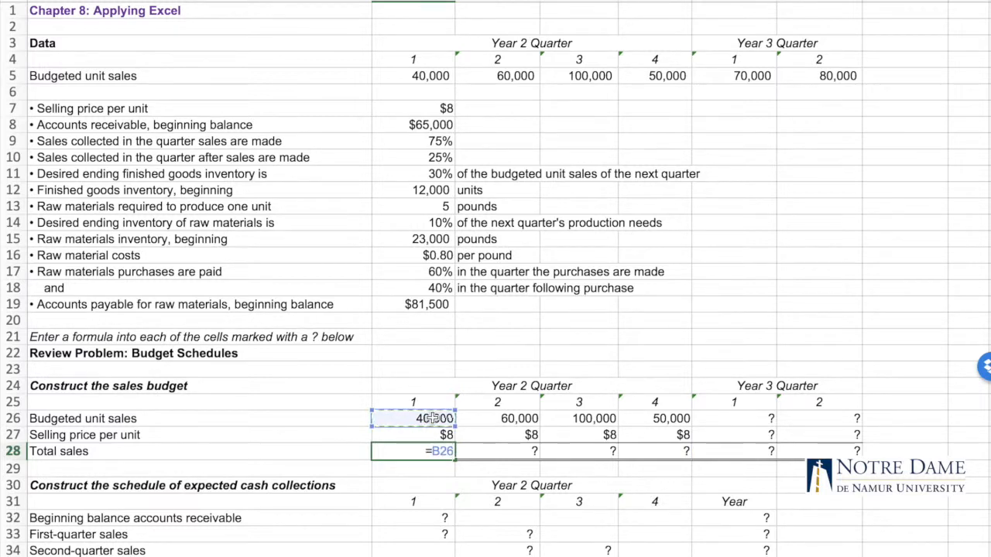
pyautogui.write('*')
pyautogui.click(423, 435)
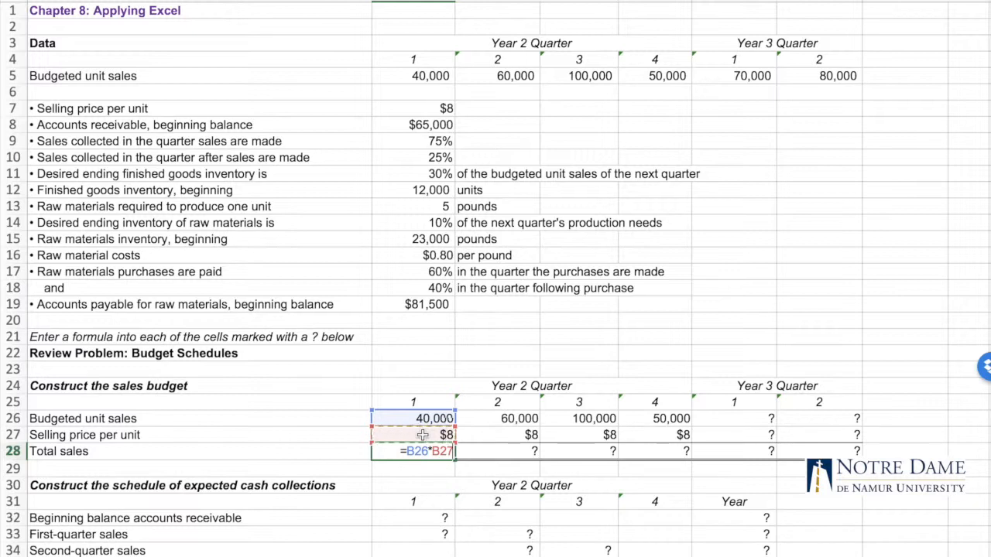
pyautogui.press('Return')
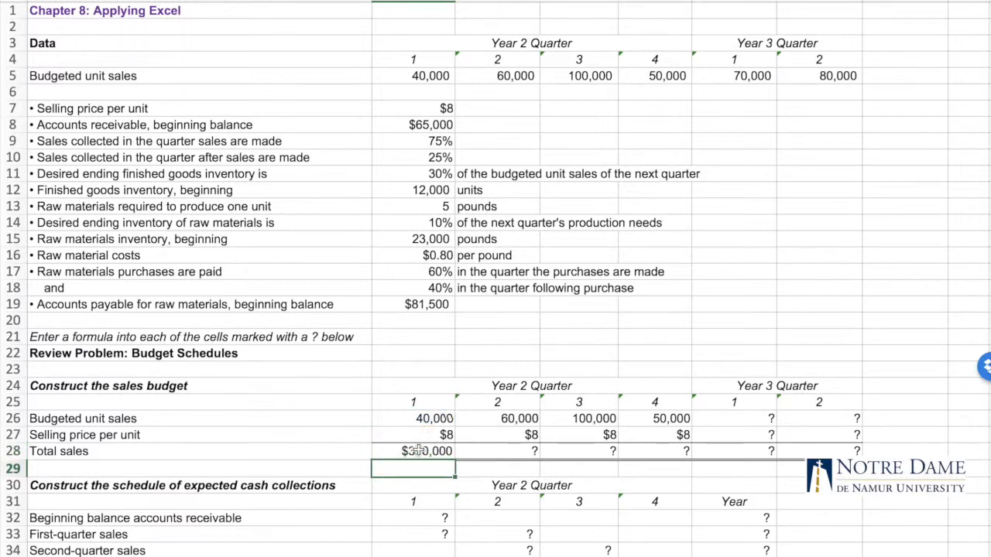
pyautogui.click(422, 454)
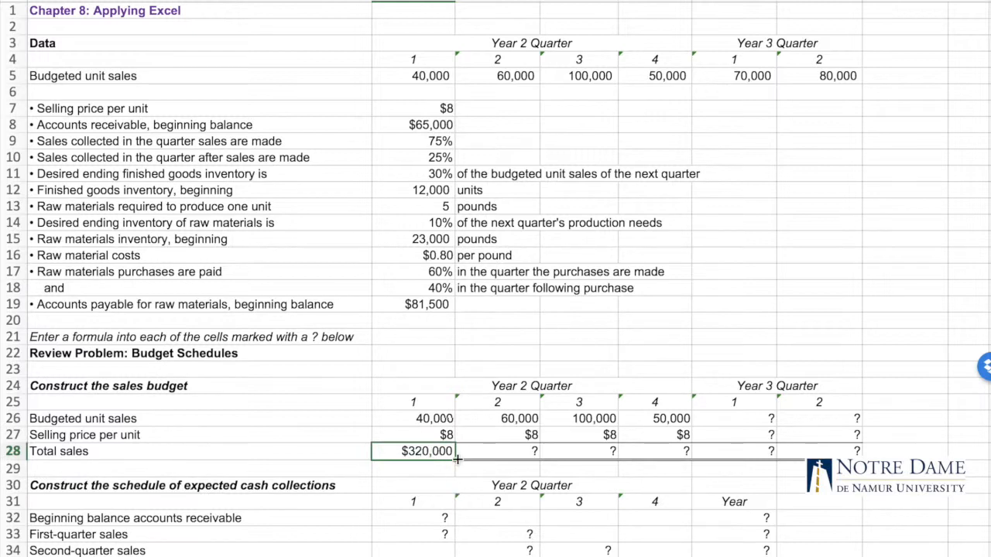
pyautogui.moveTo(457, 460); pyautogui.dragTo(669, 455)
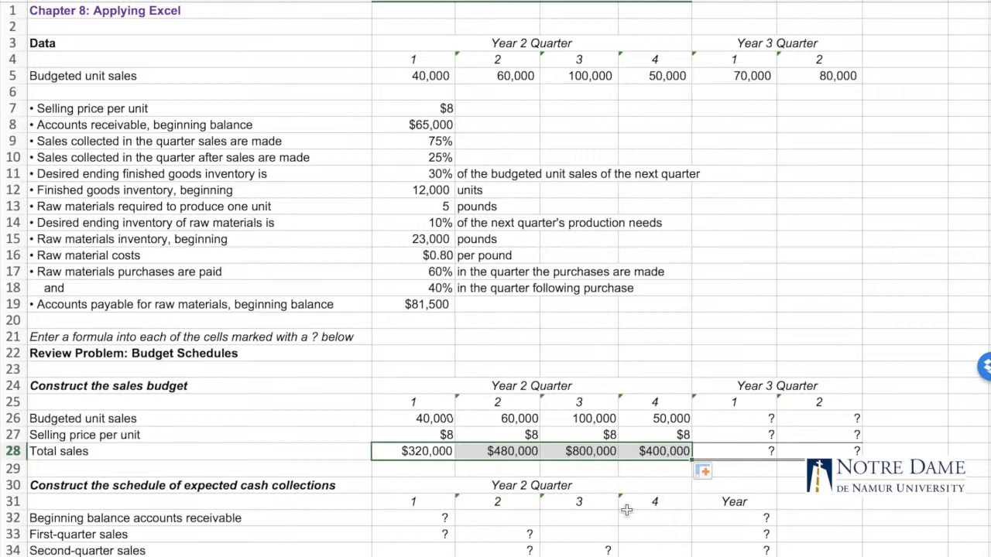
# Inspect the total sales formulas in B28 and C28 to check their cell references
pyautogui.click(482, 469)
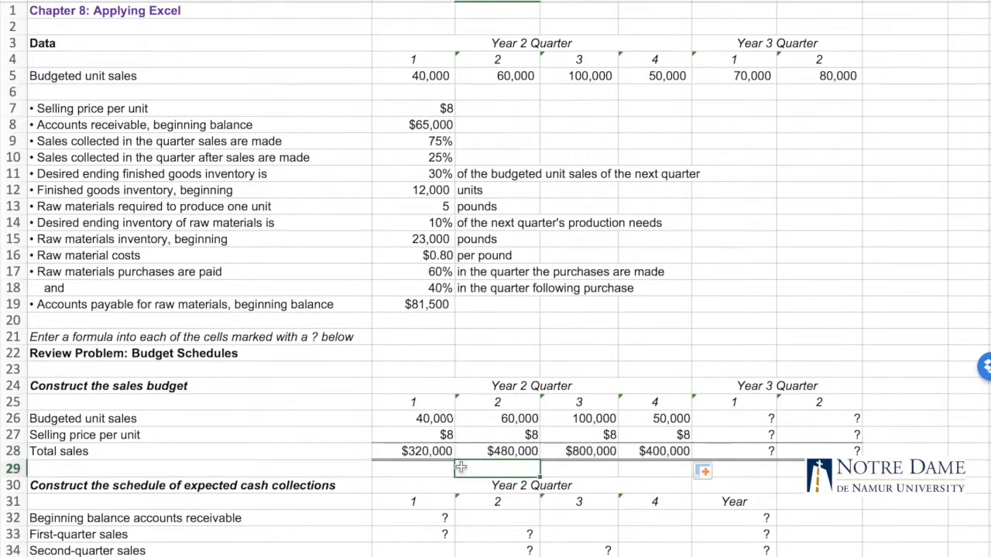
pyautogui.doubleClick(424, 451)
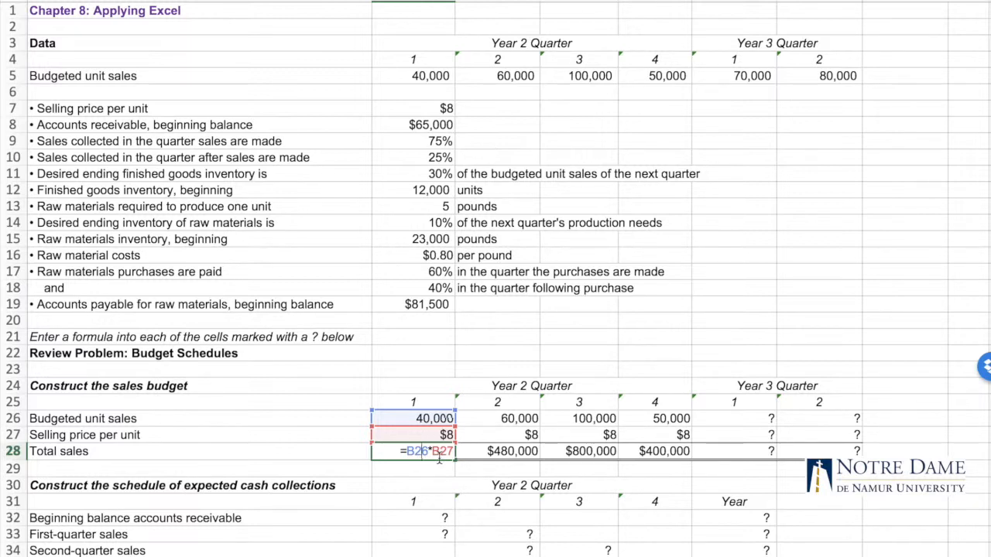
pyautogui.hotkey('ctrl', 'Return')
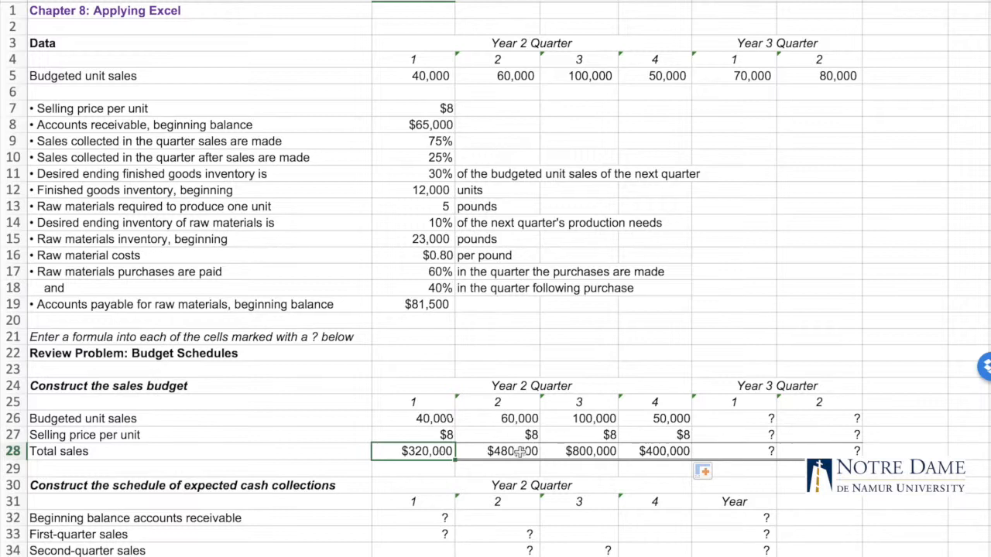
pyautogui.doubleClick(513, 451)
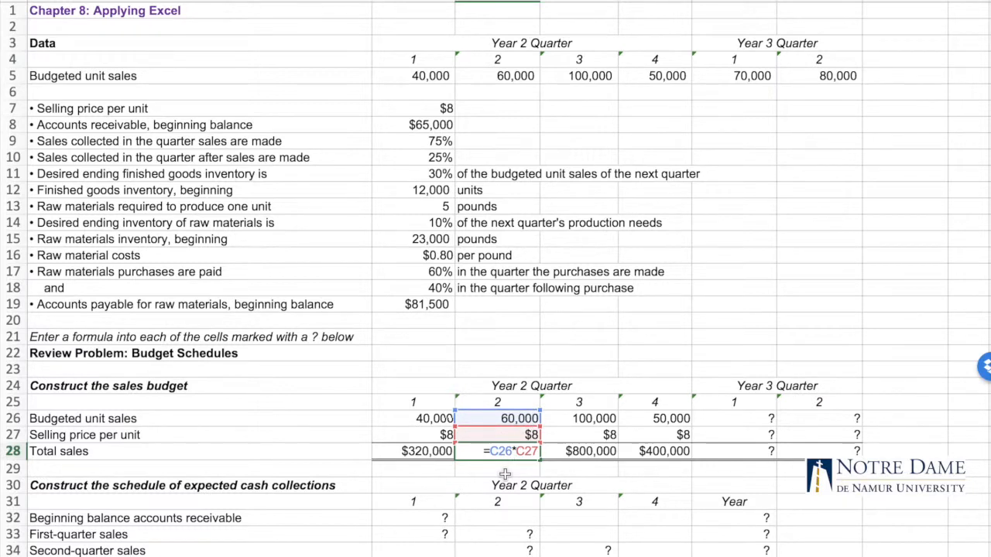
pyautogui.press('Escape')
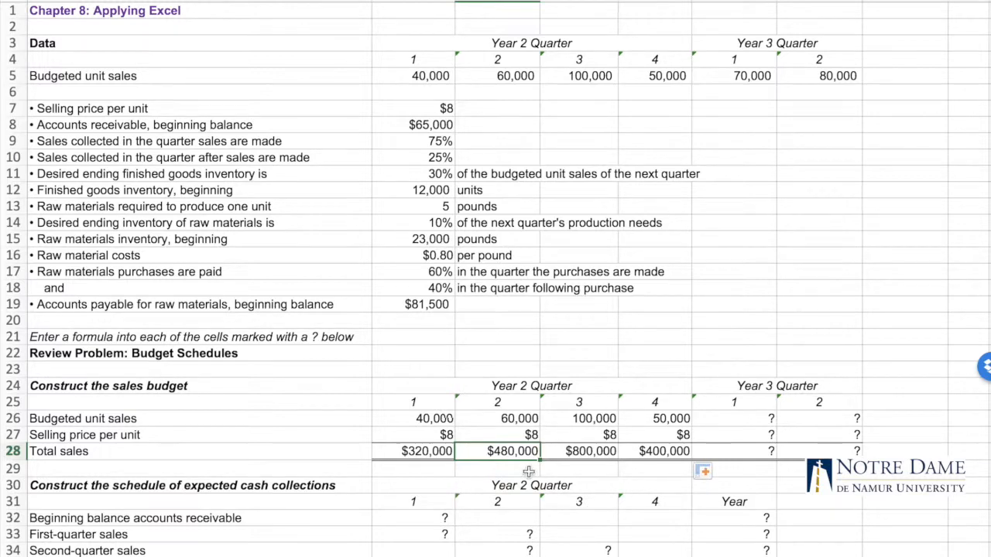
# Link the beginning balance of accounts receivable for quarter 1 in B32 to cell B8
pyautogui.scroll(-2, 517, 478)
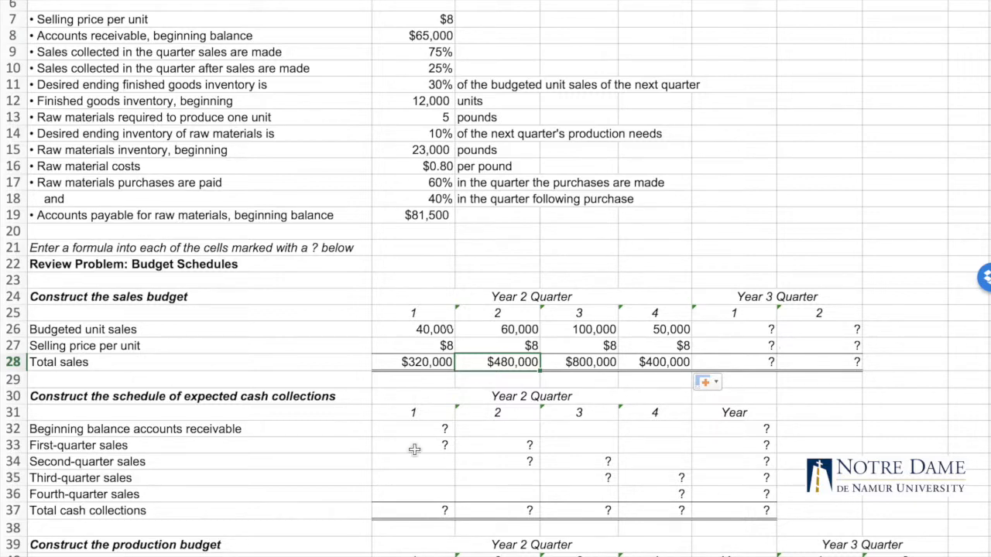
pyautogui.scroll(-2, 440, 460)
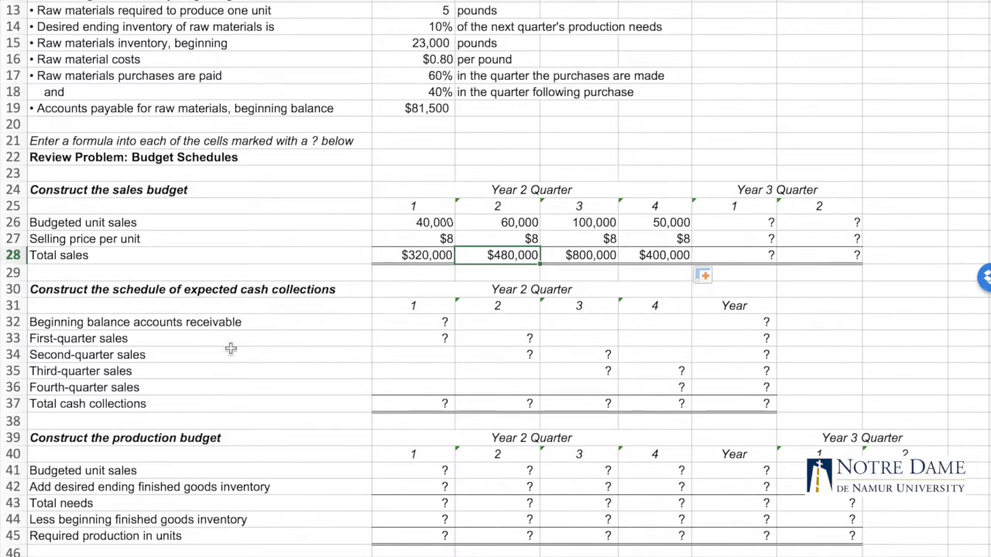
pyautogui.click(416, 322)
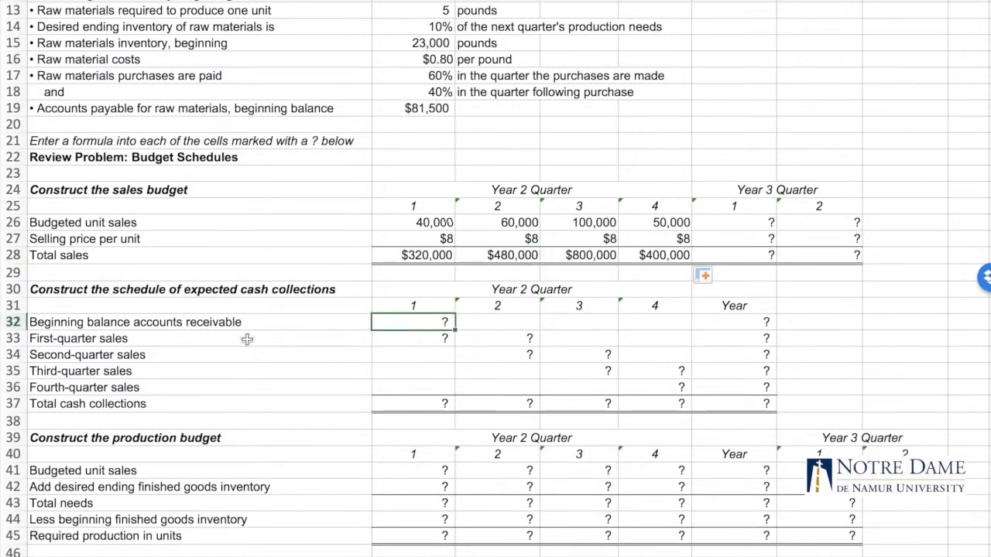
pyautogui.scroll(2, 266, 323)
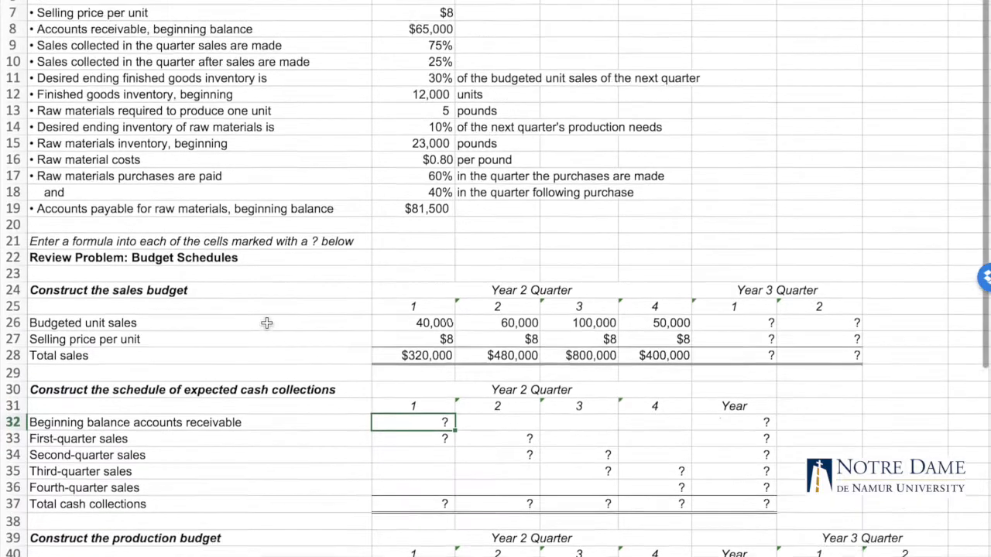
pyautogui.click(89, 38)
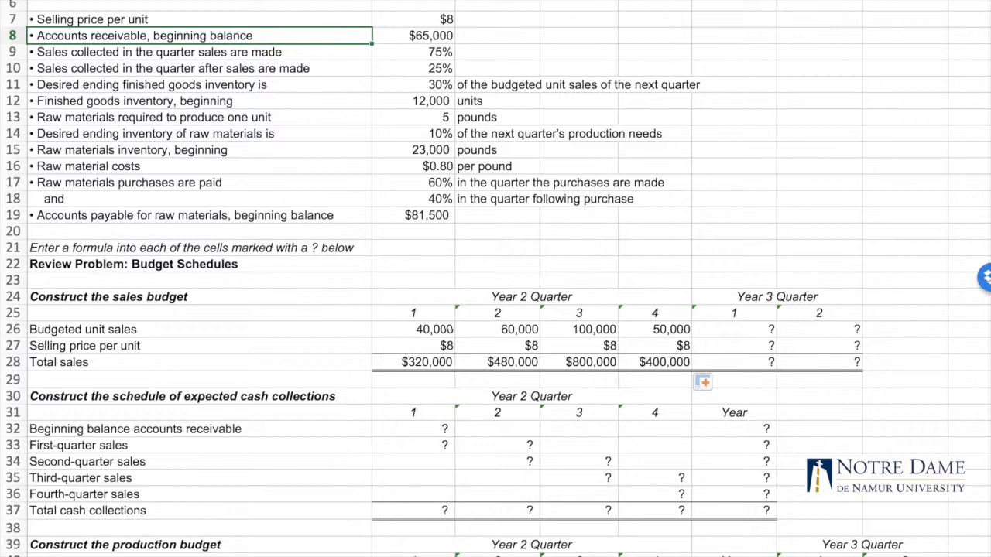
pyautogui.click(423, 426)
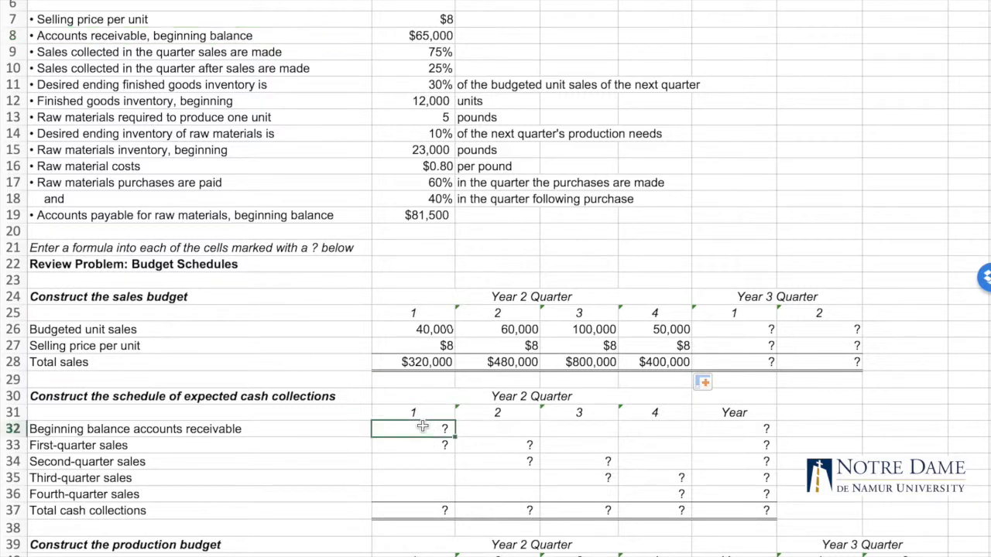
pyautogui.write('=')
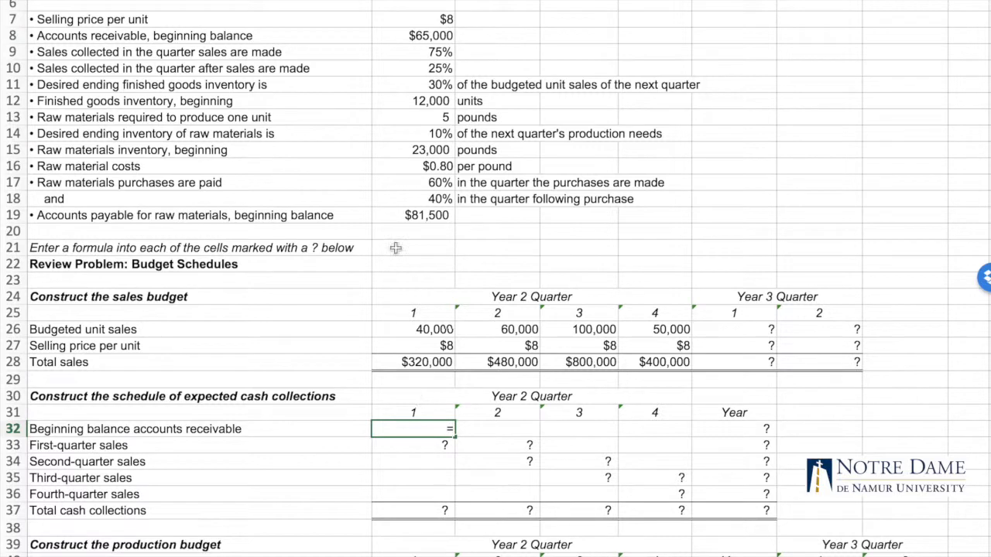
pyautogui.click(439, 35)
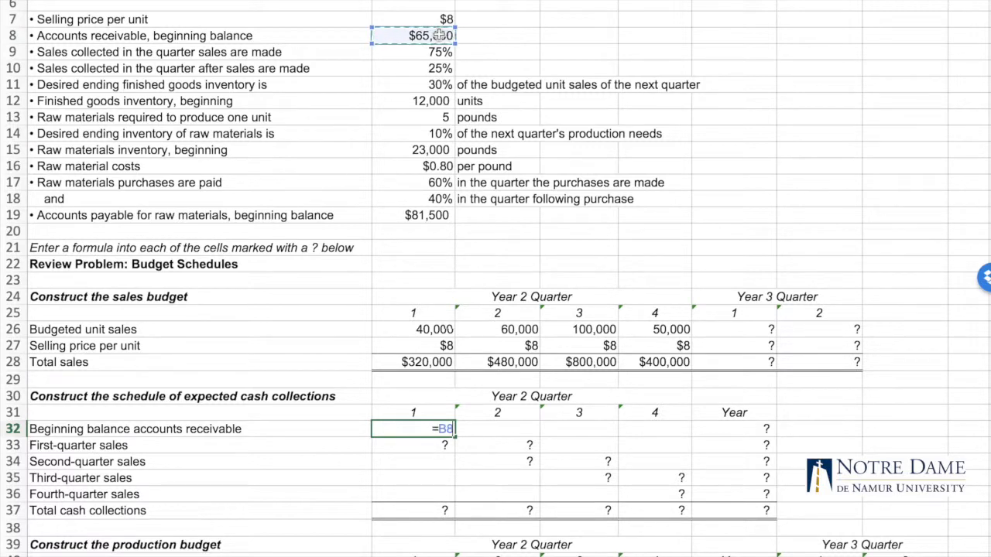
pyautogui.press('Return')
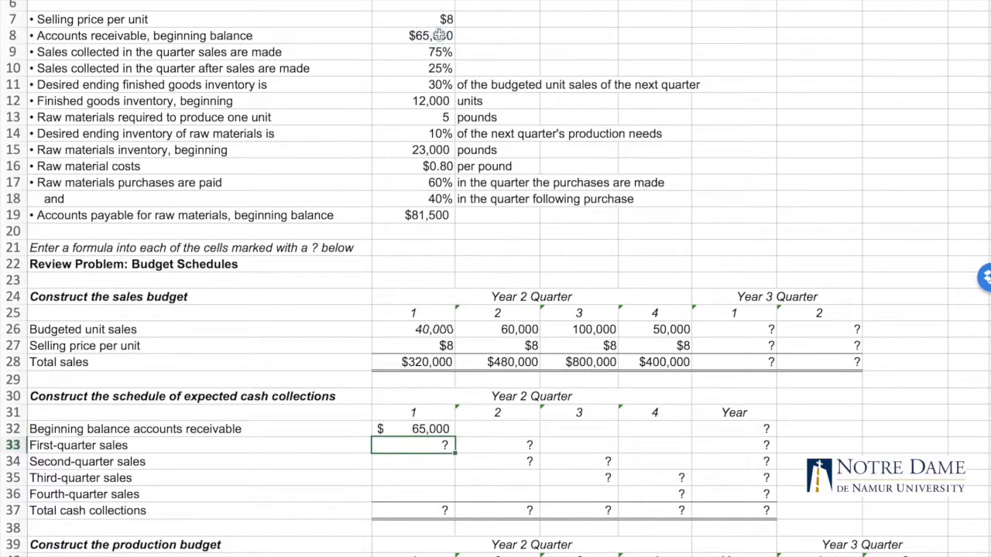
# Calculate quarter 1 collections of first-quarter sales in B33 with =B9*B28
pyautogui.scroll(-1, 409, 410)
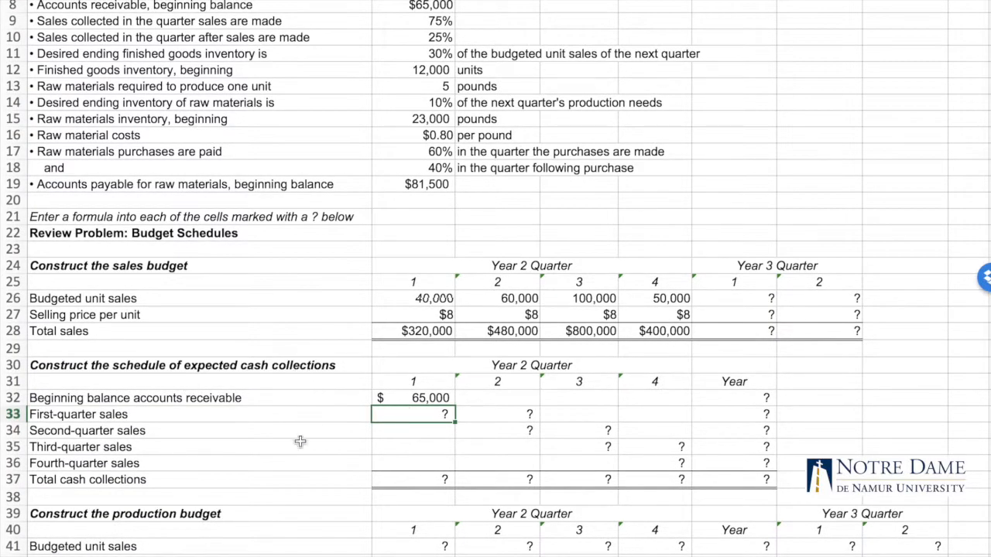
pyautogui.scroll(1, 321, 316)
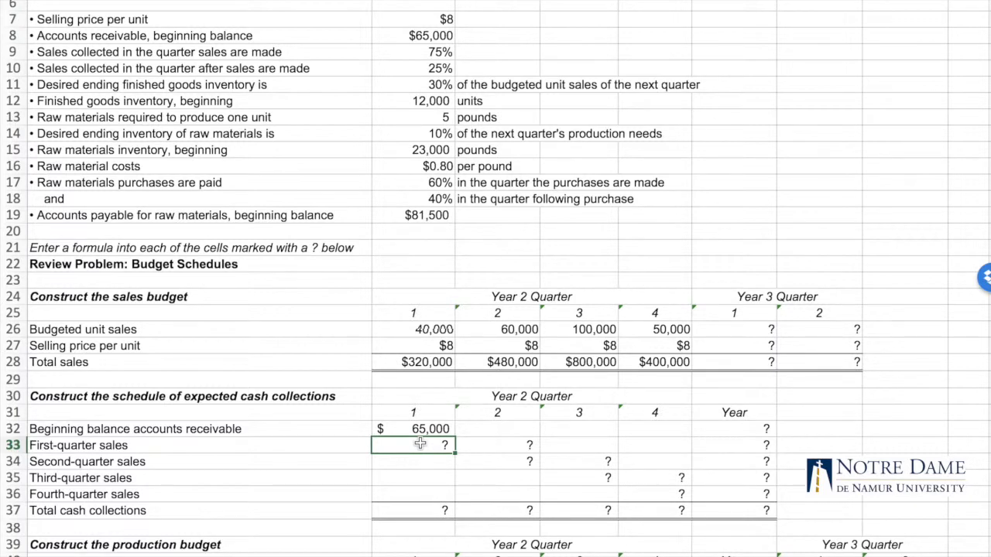
pyautogui.write('=')
pyautogui.click(440, 51)
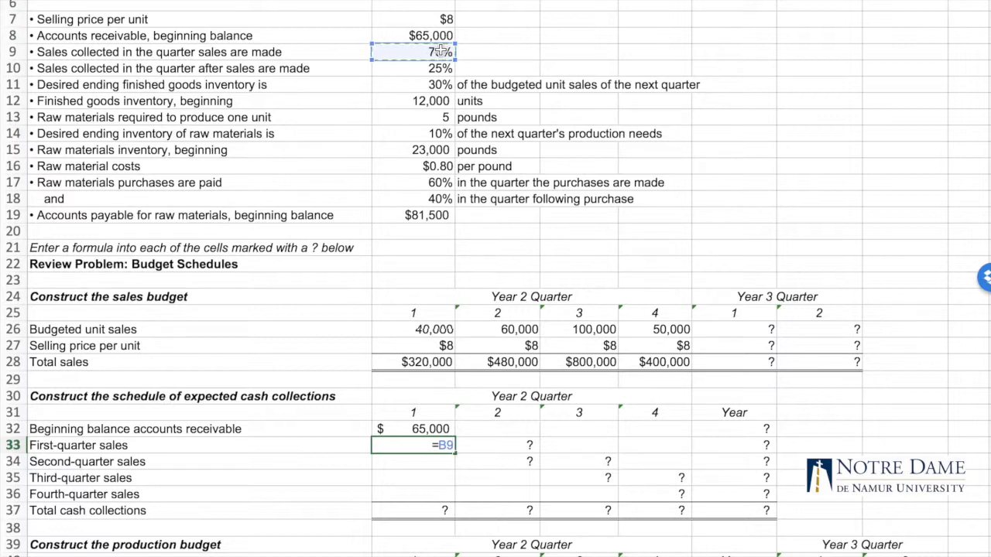
pyautogui.write('*')
pyautogui.click(408, 362)
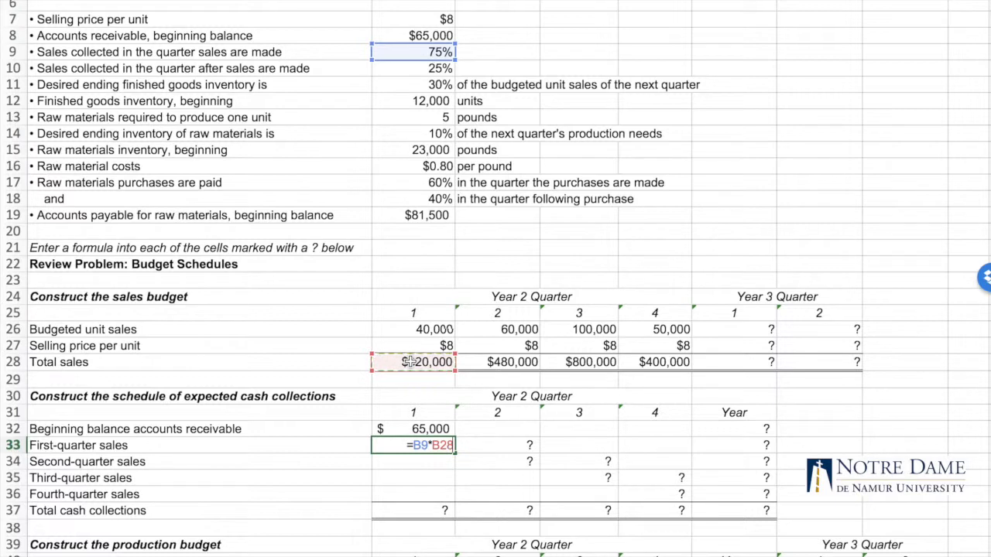
pyautogui.press('Return')
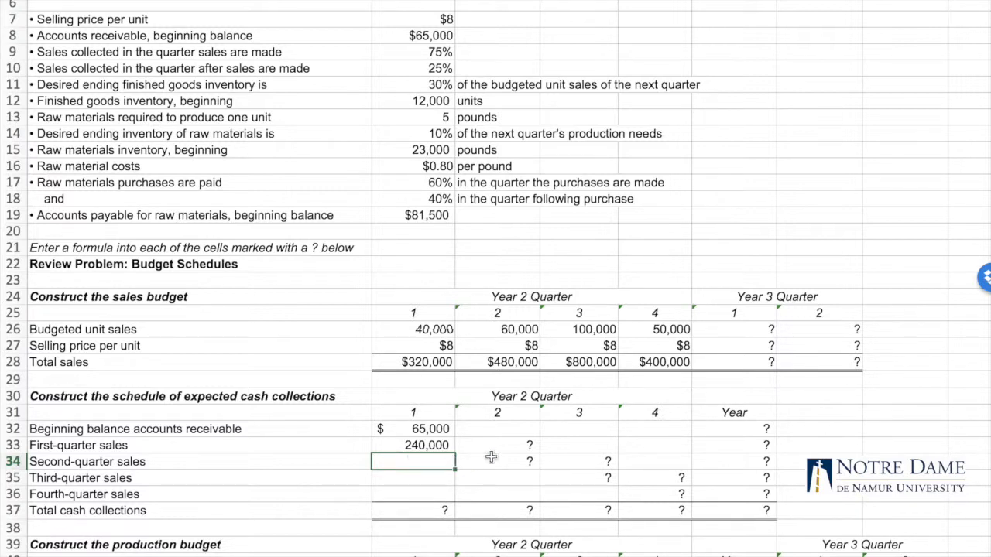
# Calculate the first-quarter sales collected in quarter 2 in C33 with =B10*B28
pyautogui.click(100, 68)
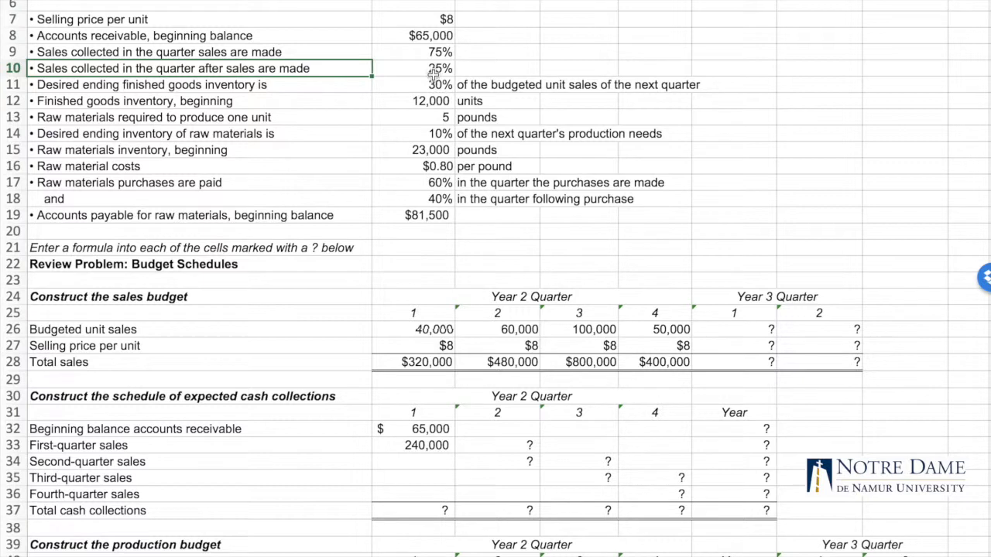
pyautogui.click(497, 447)
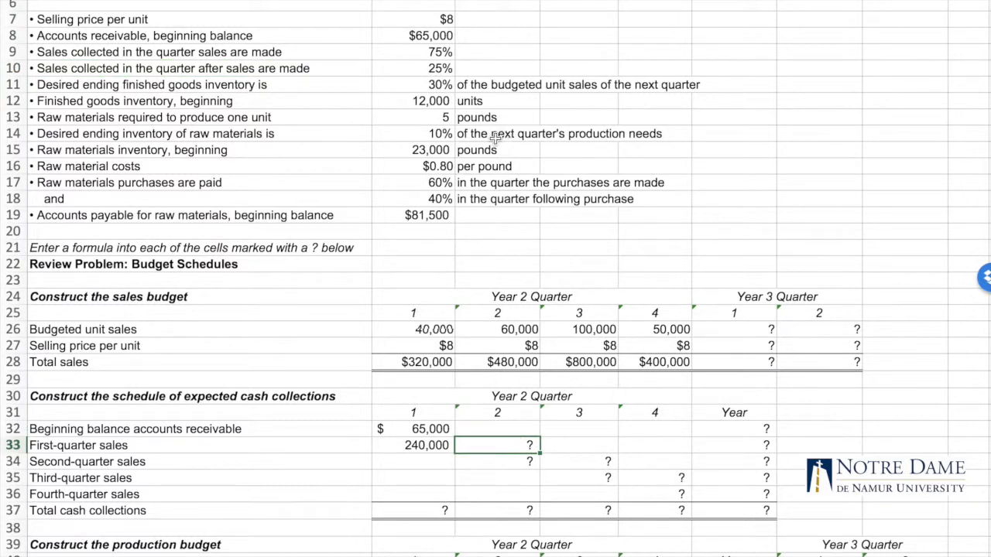
pyautogui.write('=')
pyautogui.click(432, 68)
pyautogui.write('*')
pyautogui.click(425, 364)
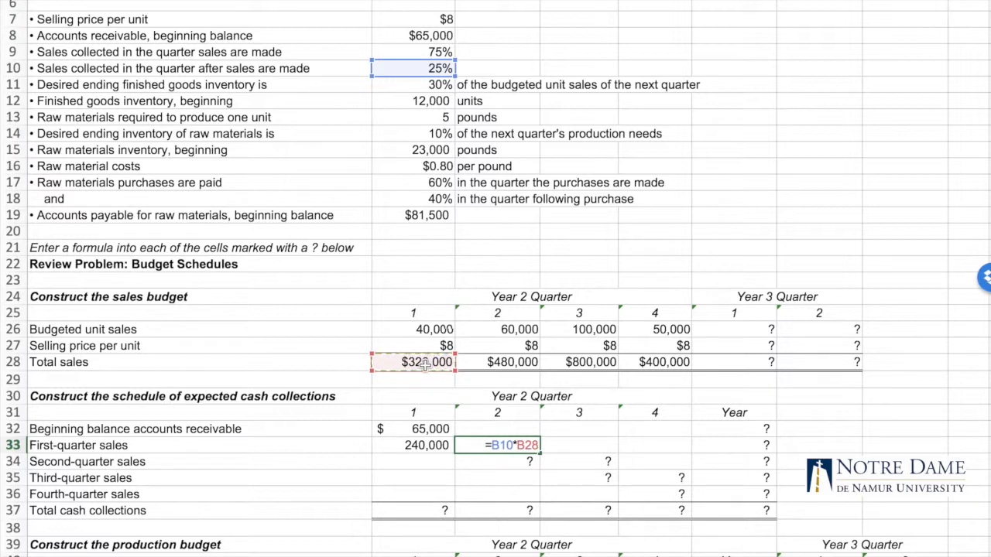
pyautogui.press('Return')
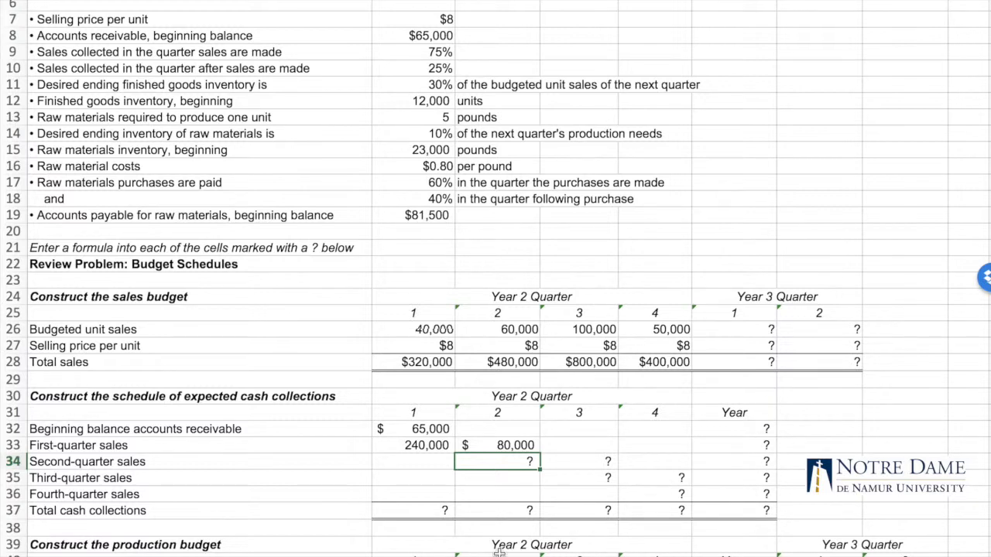
# Total the quarter 1 cash collections in B37 with =SUM(B32:B36)
pyautogui.click(426, 512)
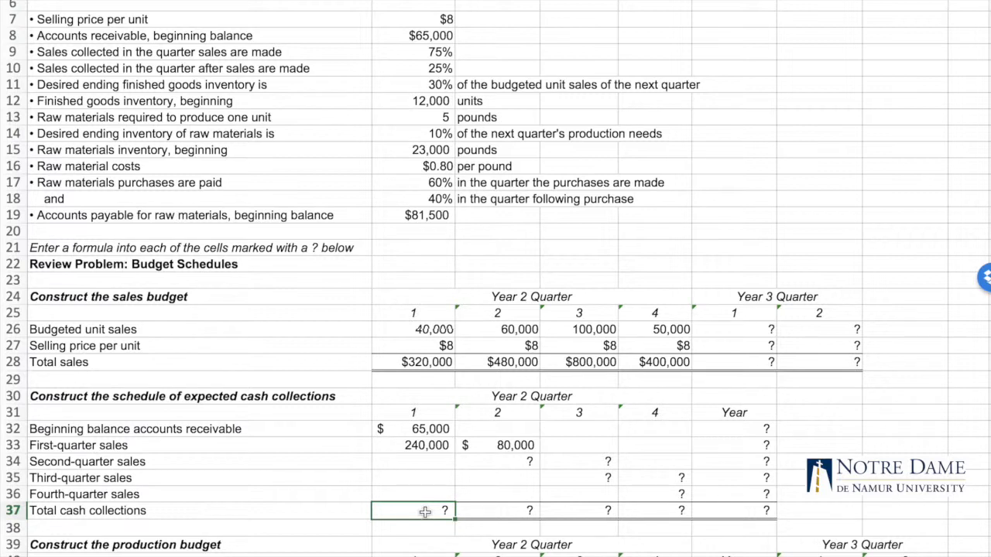
pyautogui.write('=SUM')
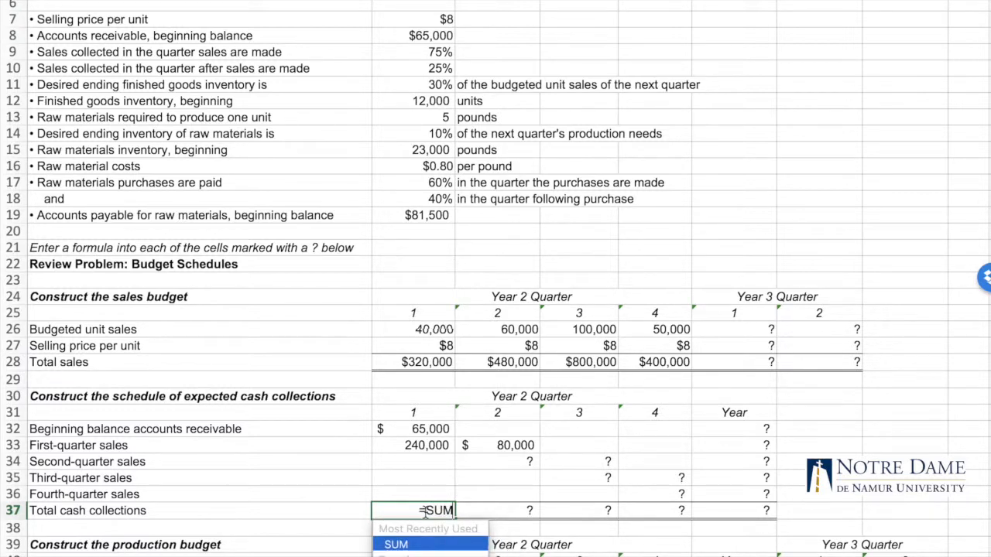
pyautogui.write('(')
pyautogui.moveTo(422, 429); pyautogui.dragTo(424, 493)
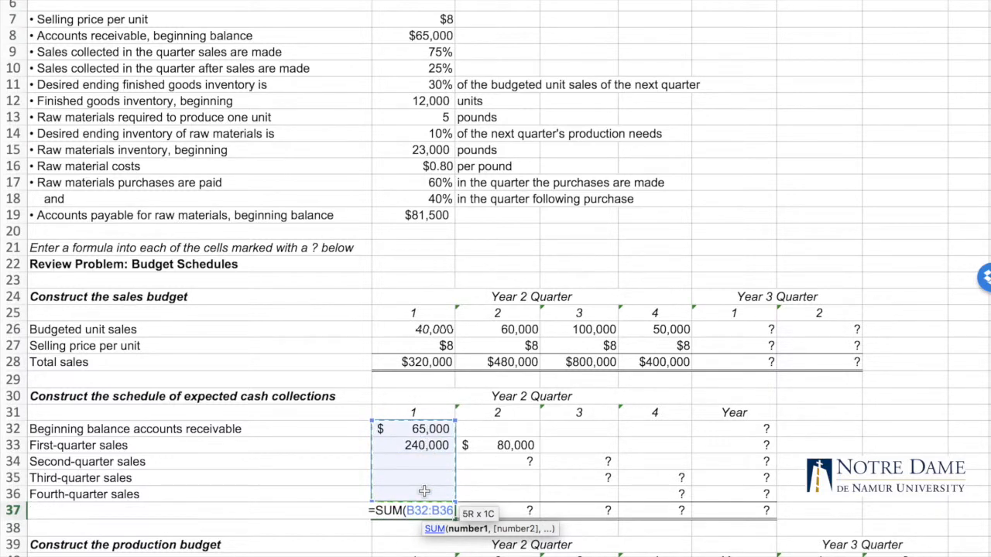
pyautogui.write(')')
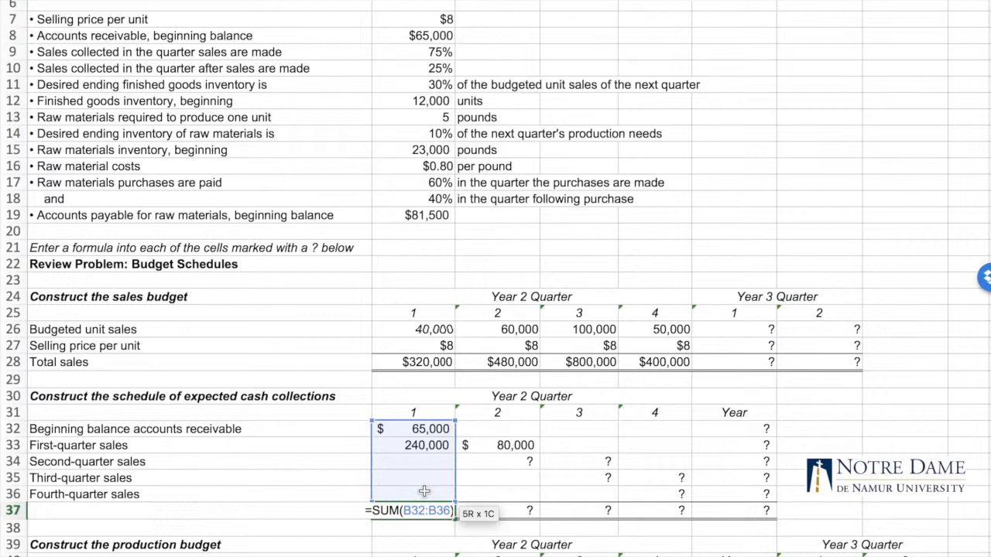
pyautogui.press('Return')
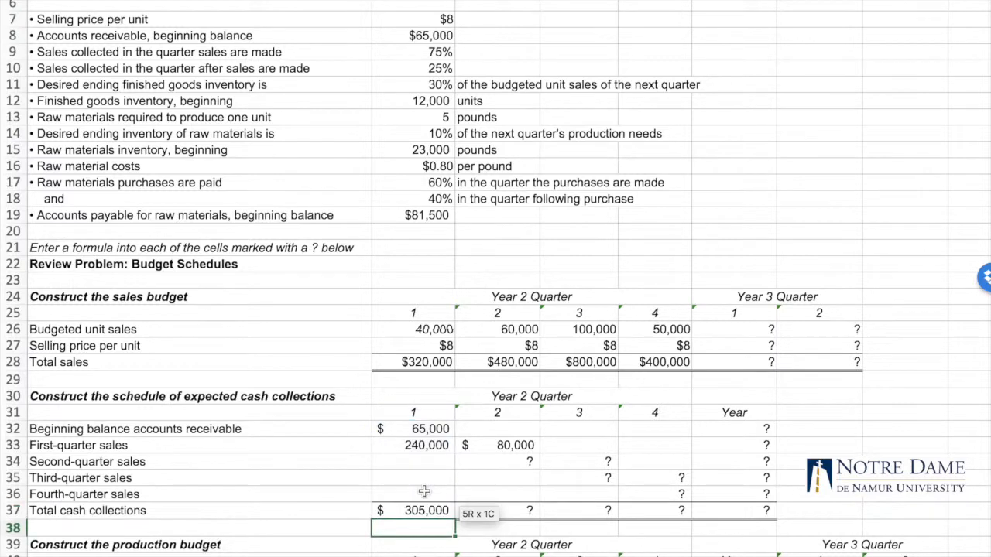
# Copy the total cash collections formula from B37 across the remaining quarters and the Year column through F37
pyautogui.click(424, 429)
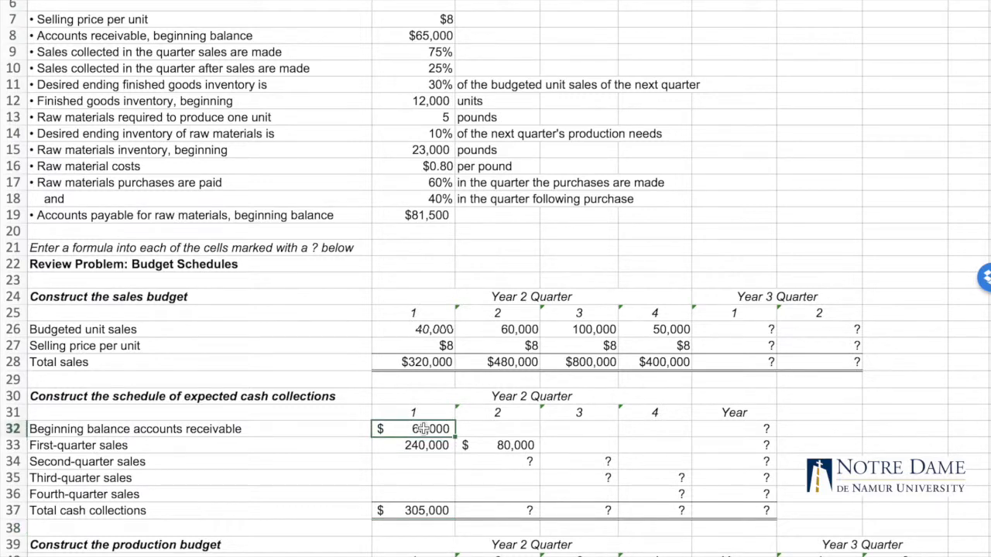
pyautogui.click(419, 478)
pyautogui.click(419, 493)
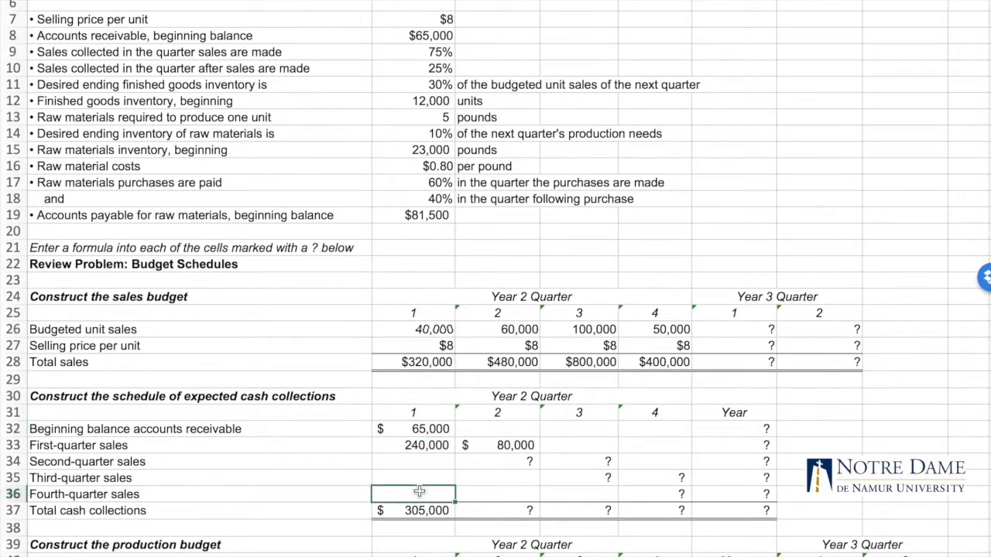
pyautogui.click(422, 511)
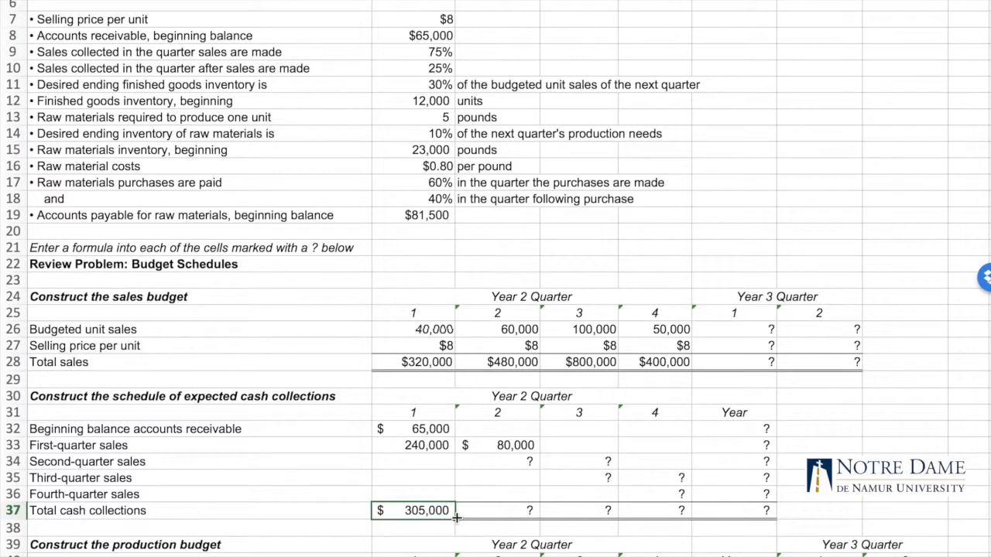
pyautogui.moveTo(457, 517); pyautogui.dragTo(752, 521)
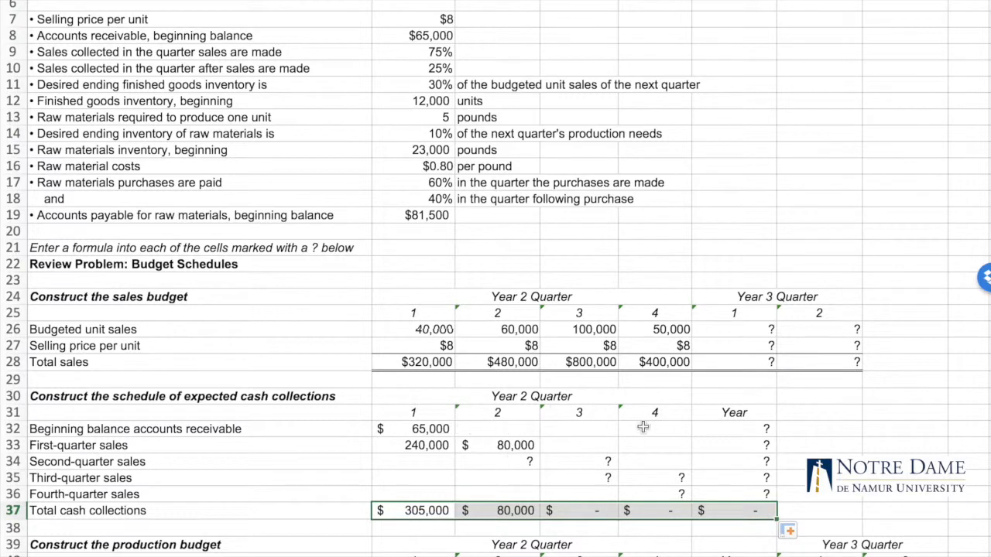
# Total the beginning accounts receivable collections for the Year in F32 with =SUM(B32:E32)
pyautogui.click(745, 429)
pyautogui.write('=SUM')
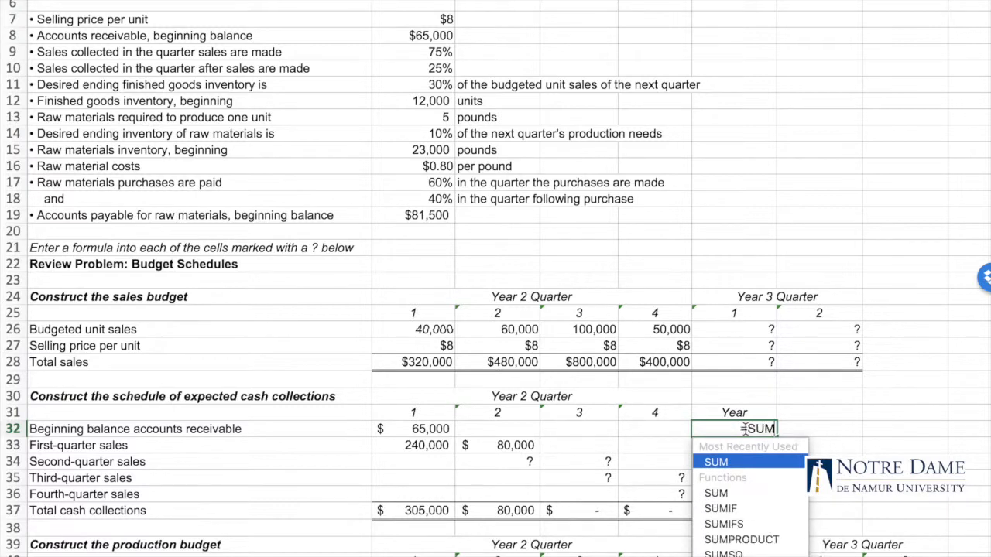
pyautogui.write('(')
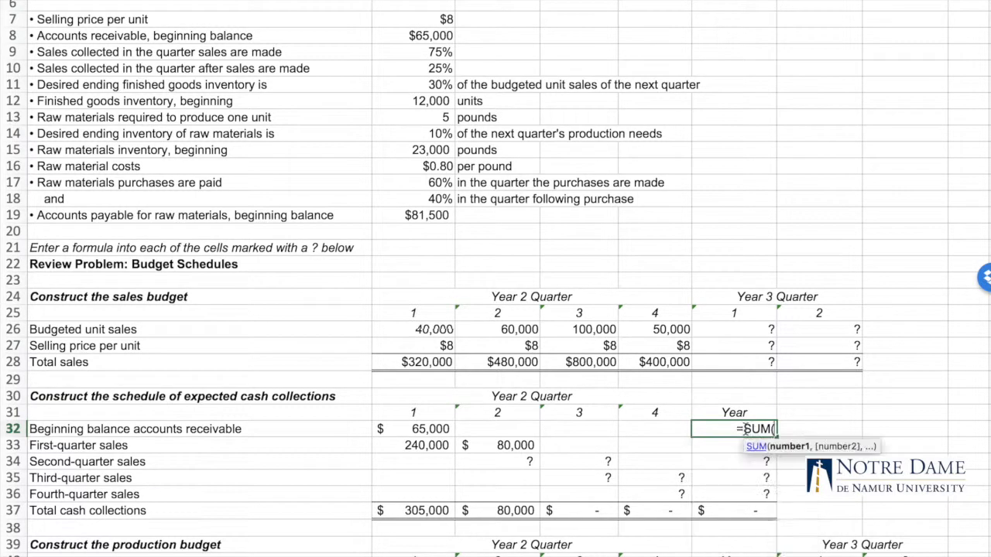
pyautogui.moveTo(435, 430); pyautogui.dragTo(652, 430)
pyautogui.write(')')
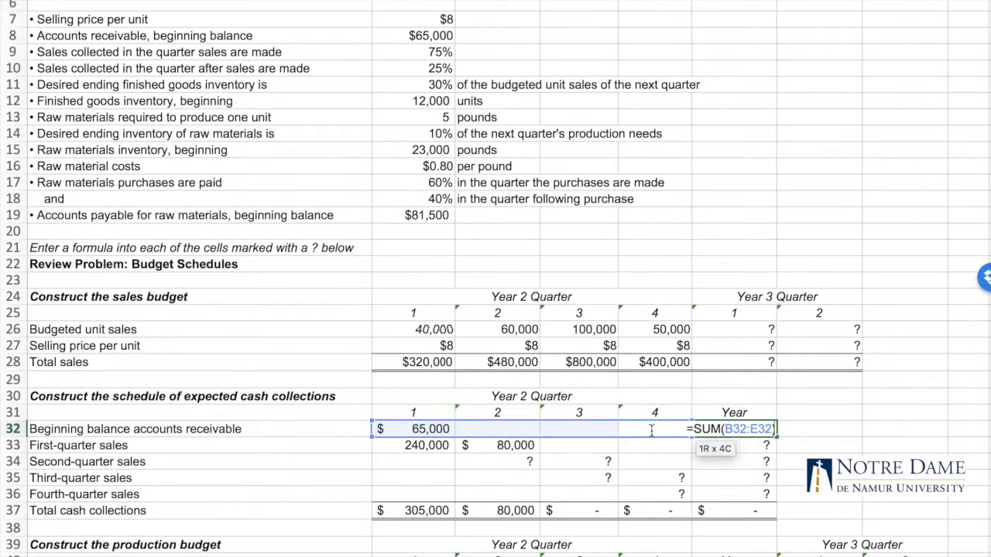
pyautogui.press('Return')
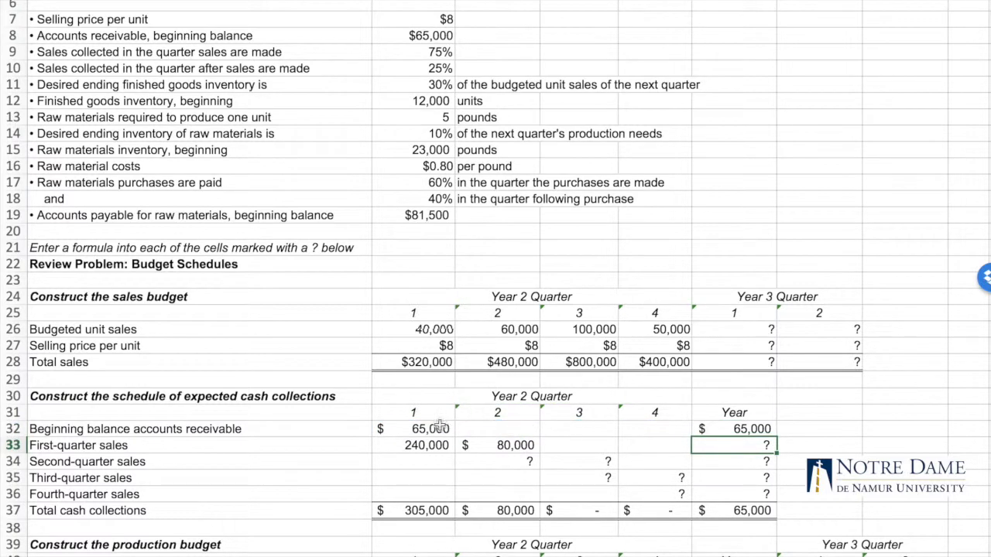
# Examine the Year total formula in F32 and the range it references
pyautogui.doubleClick(714, 431)
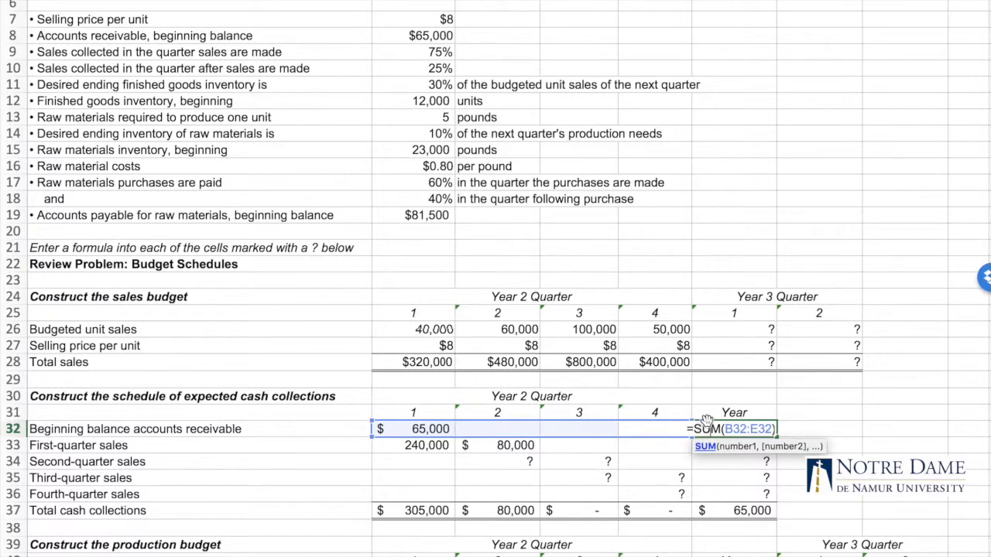
pyautogui.press('Return')
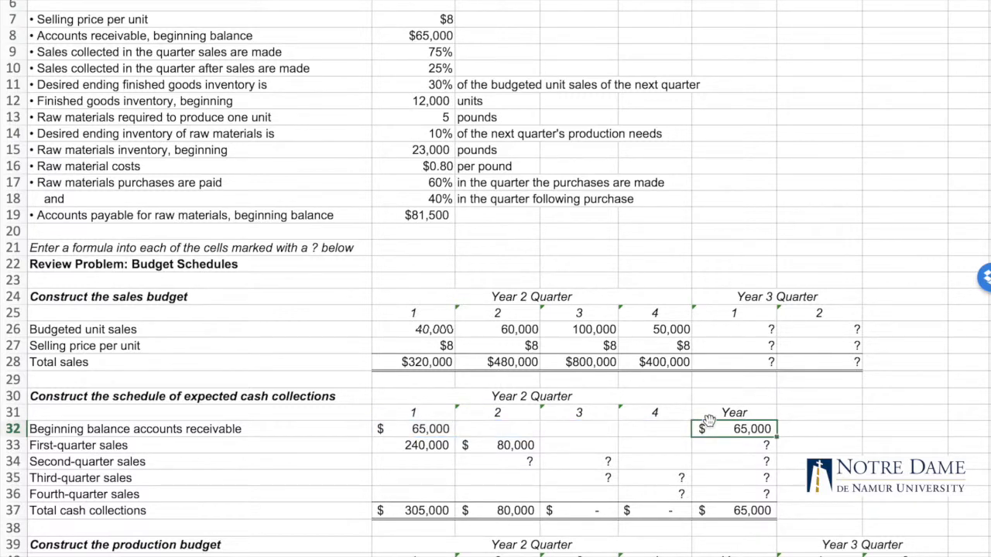
pyautogui.doubleClick(711, 426)
pyautogui.click(840, 428)
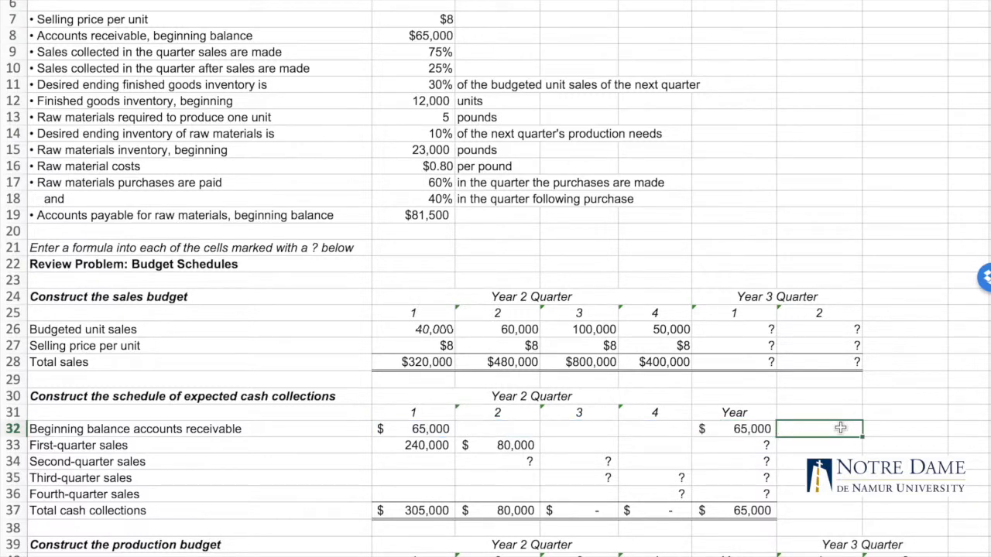
pyautogui.click(750, 434)
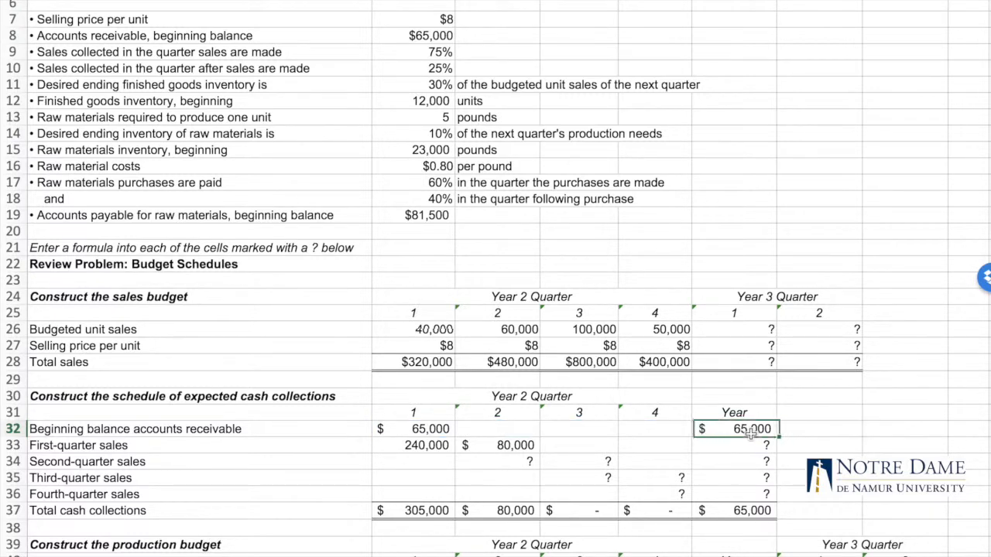
pyautogui.doubleClick(749, 431)
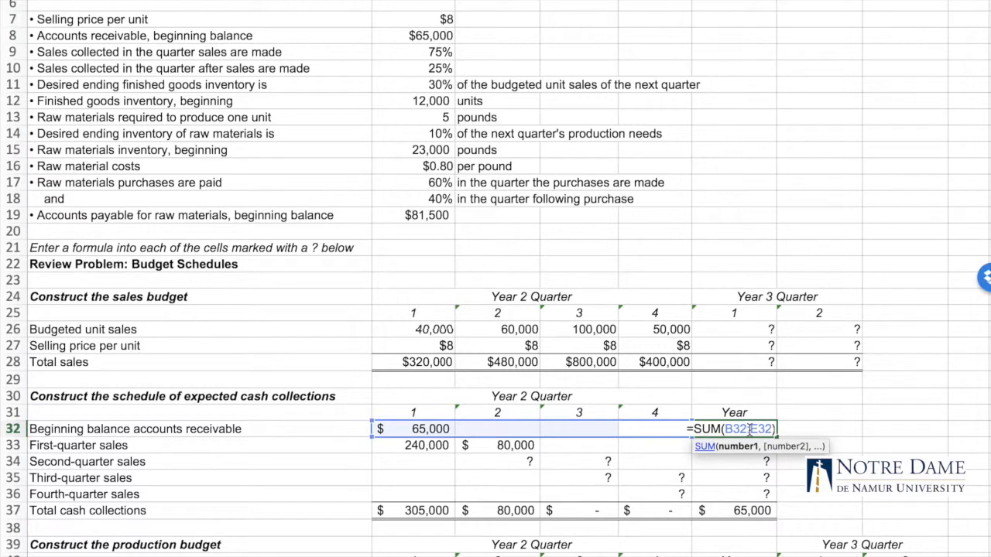
pyautogui.click(823, 398)
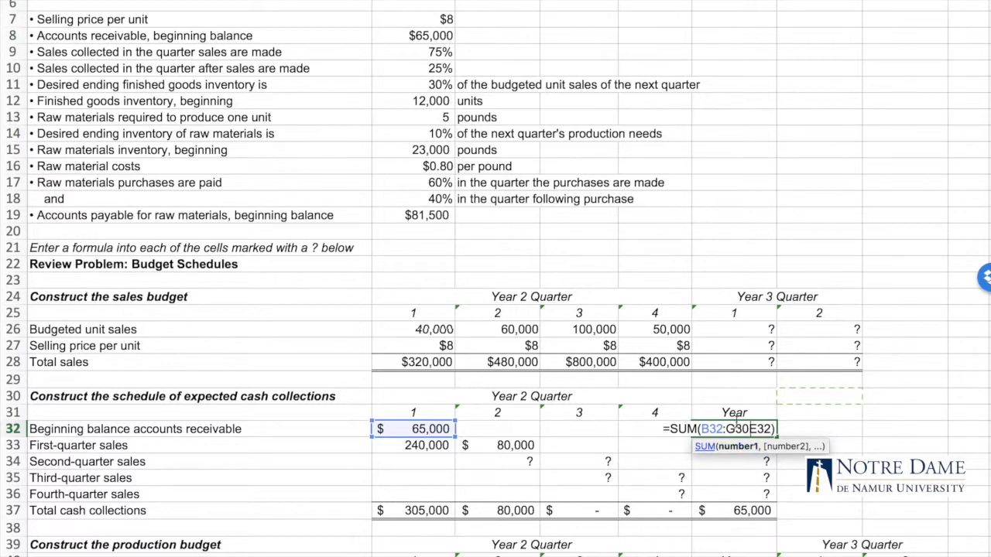
pyautogui.press('Return')
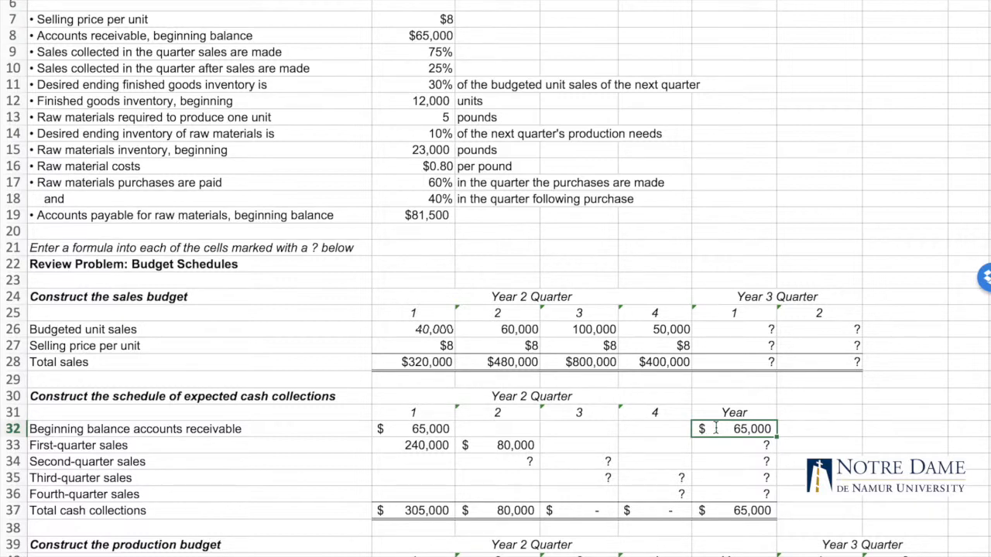
pyautogui.doubleClick(748, 429)
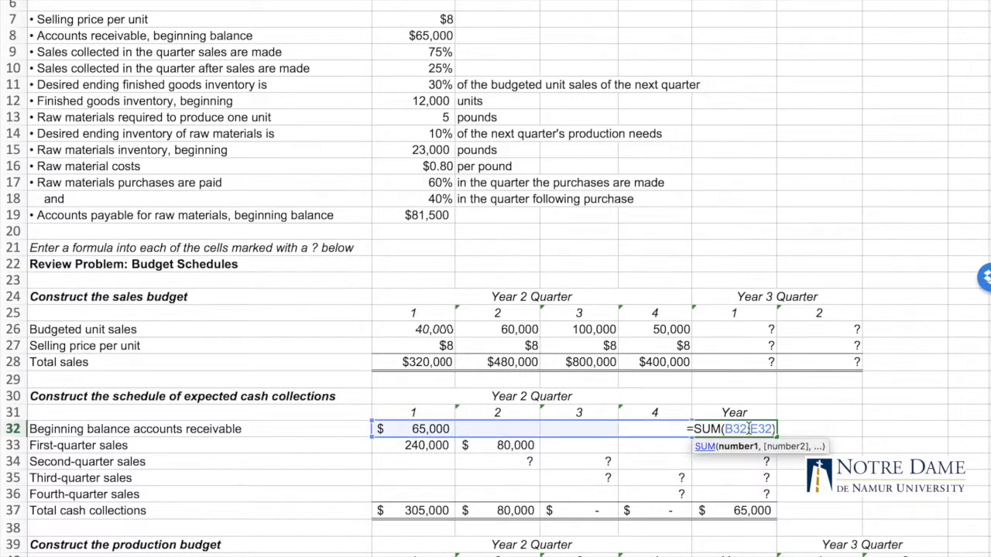
pyautogui.click(672, 364)
pyautogui.click(655, 341)
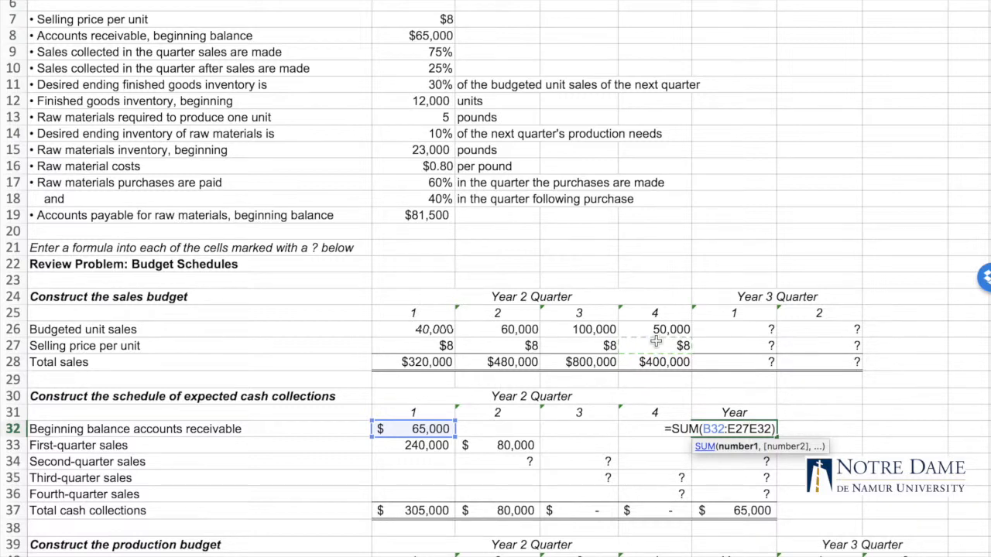
pyautogui.hotkey('ctrl', 'Return')
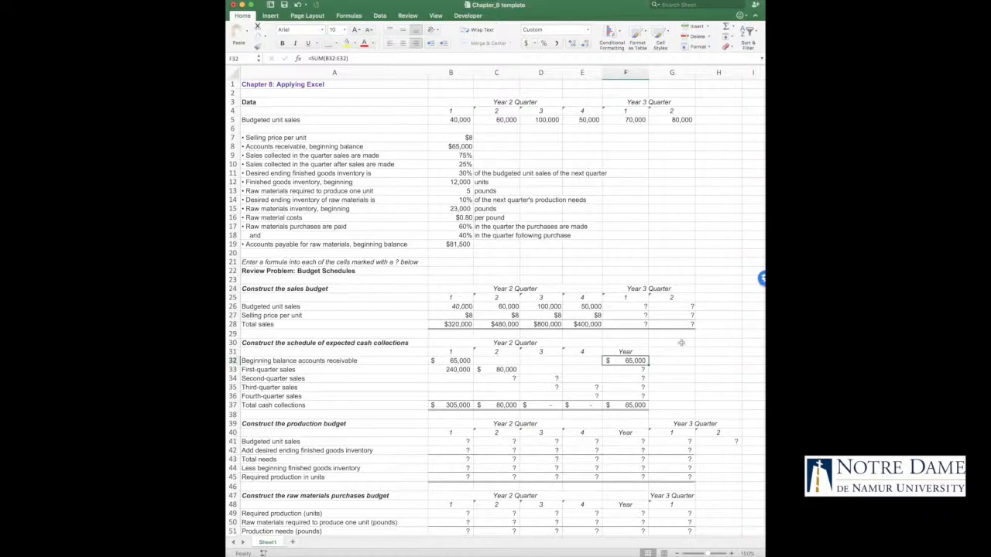
# Link the production budget's quarter 1 budgeted unit sales in B41 to the data section with =B5
pyautogui.scroll(-8, 681, 343)
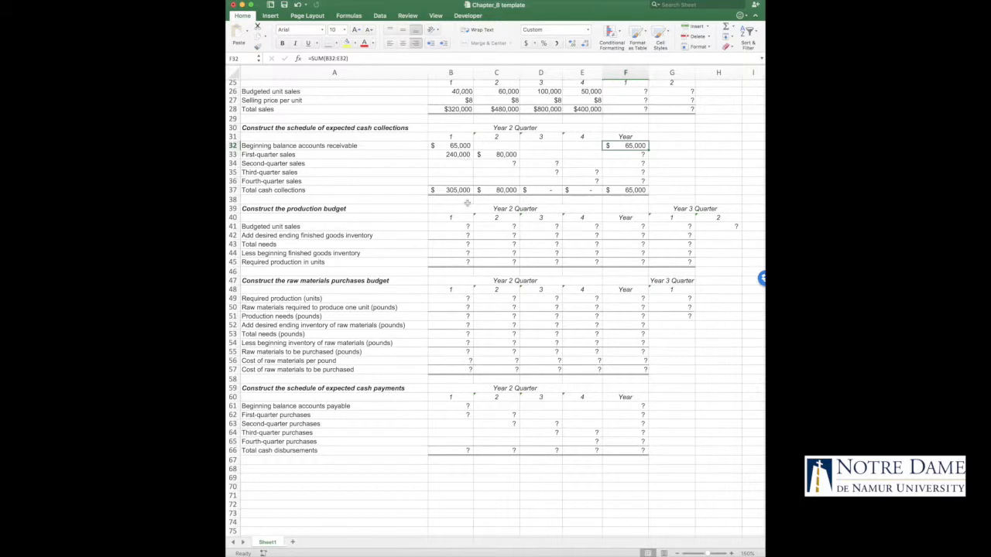
pyautogui.scroll(-1, 439, 243)
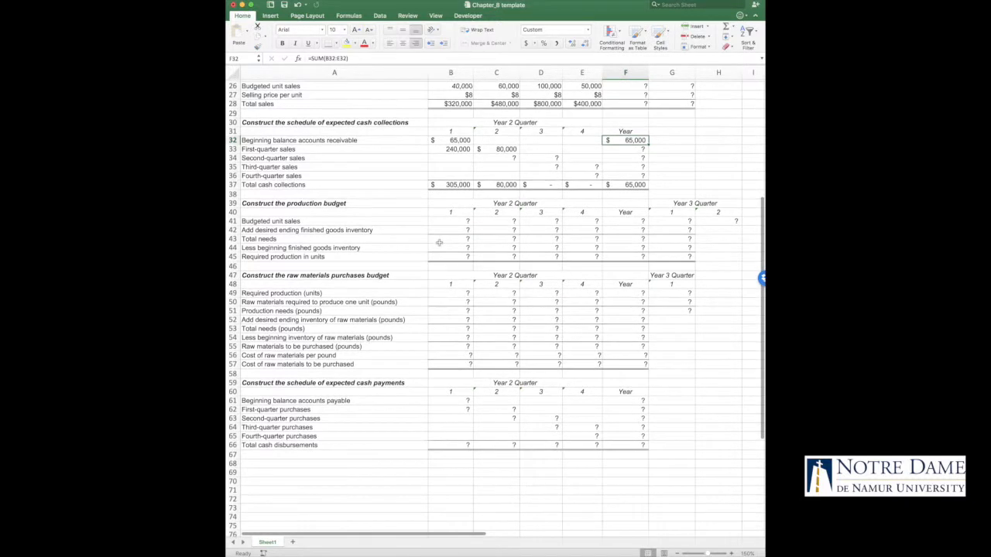
pyautogui.click(451, 220)
pyautogui.scroll(8, 451, 219)
pyautogui.scroll(1, 451, 219)
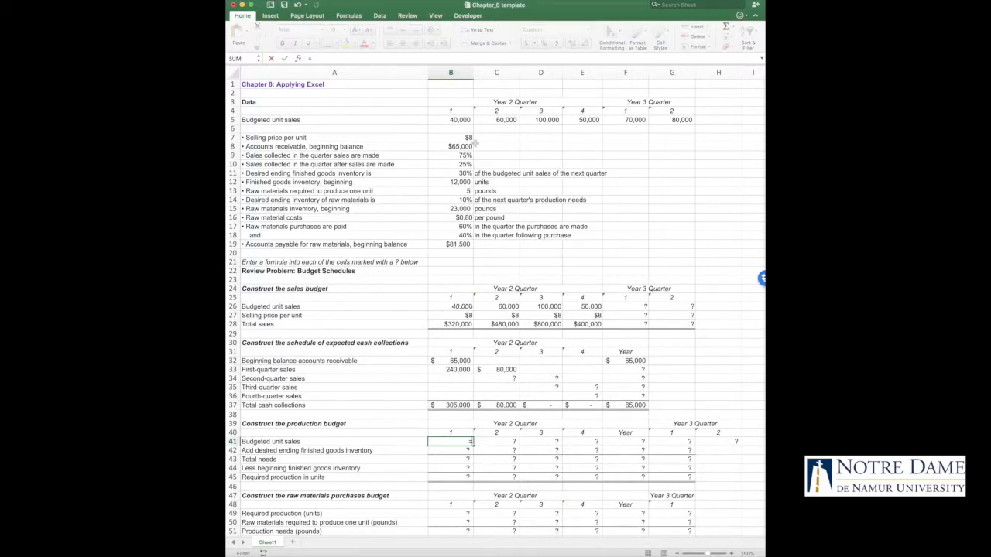
pyautogui.click(462, 120)
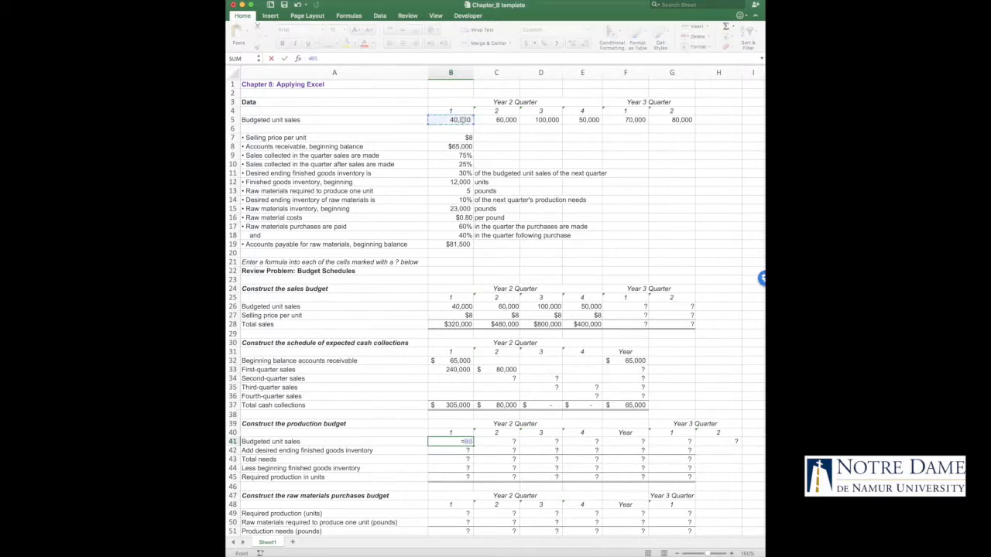
pyautogui.press('Return')
# Copy the budgeted unit sales formula from B41 across the production budget row through H41
pyautogui.scroll(-2, 476, 387)
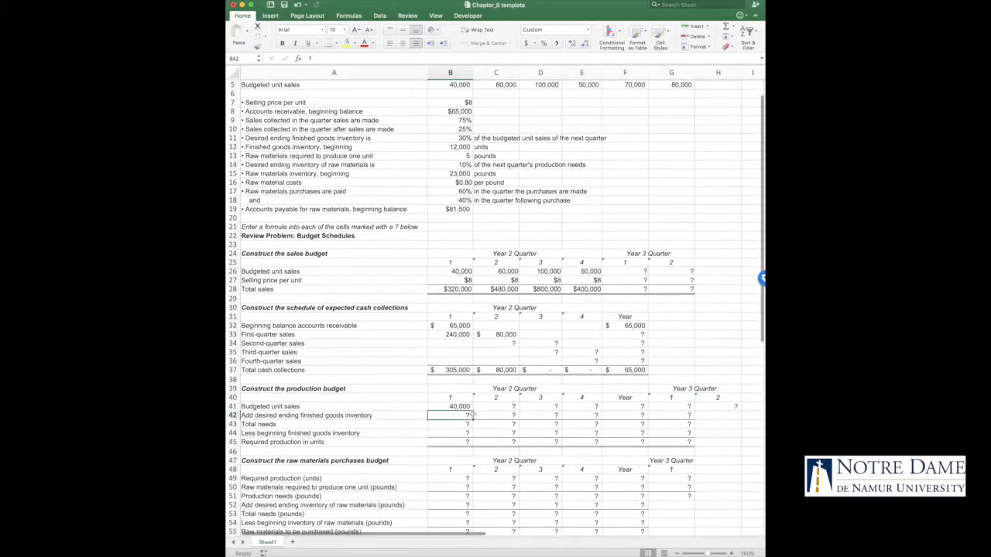
pyautogui.click(464, 407)
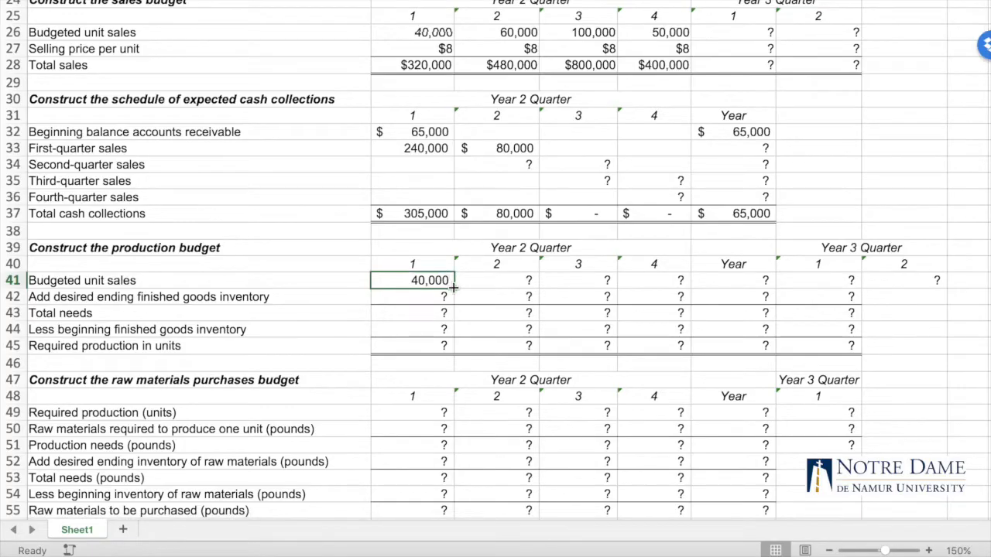
pyautogui.moveTo(472, 410); pyautogui.dragTo(526, 412)
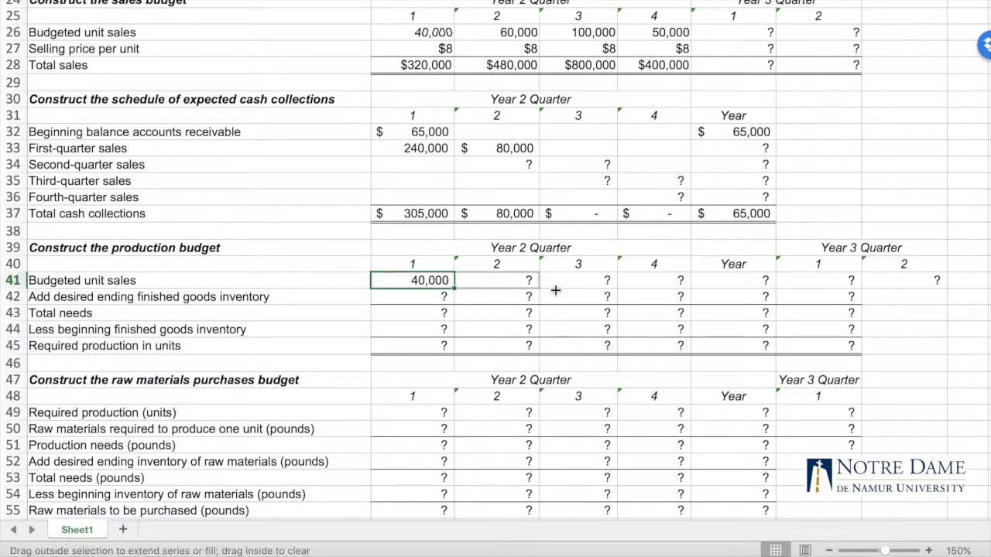
pyautogui.moveTo(556, 291); pyautogui.dragTo(924, 287)
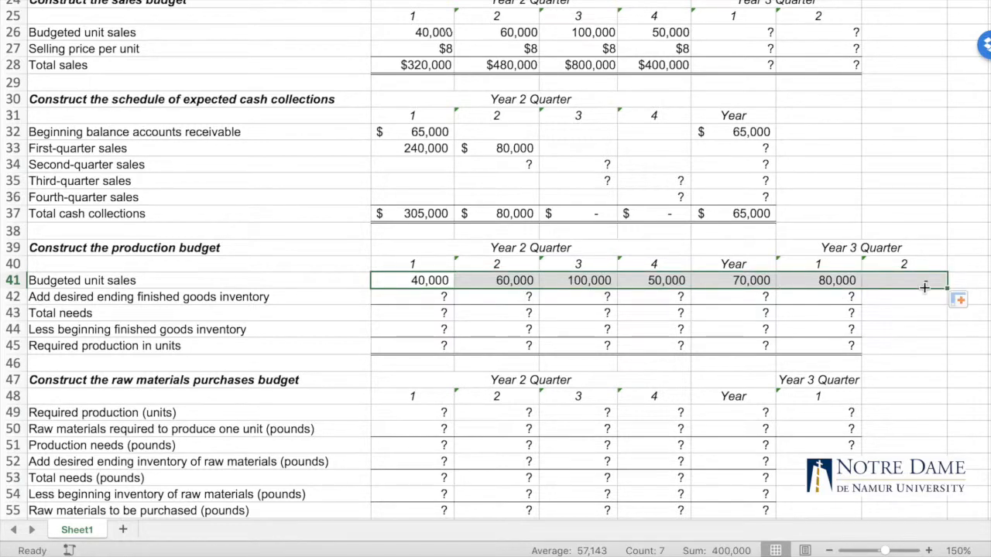
# Clear the copied budgeted unit sales formulas from the Year cell F41 and the Year 3 quarter 1 cell G41
pyautogui.scroll(3, 770, 316)
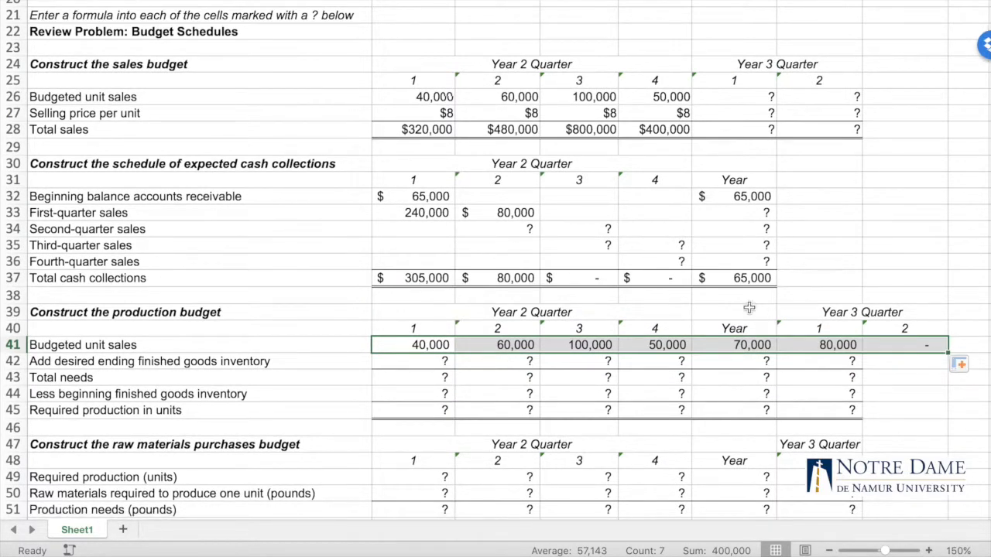
pyautogui.click(745, 312)
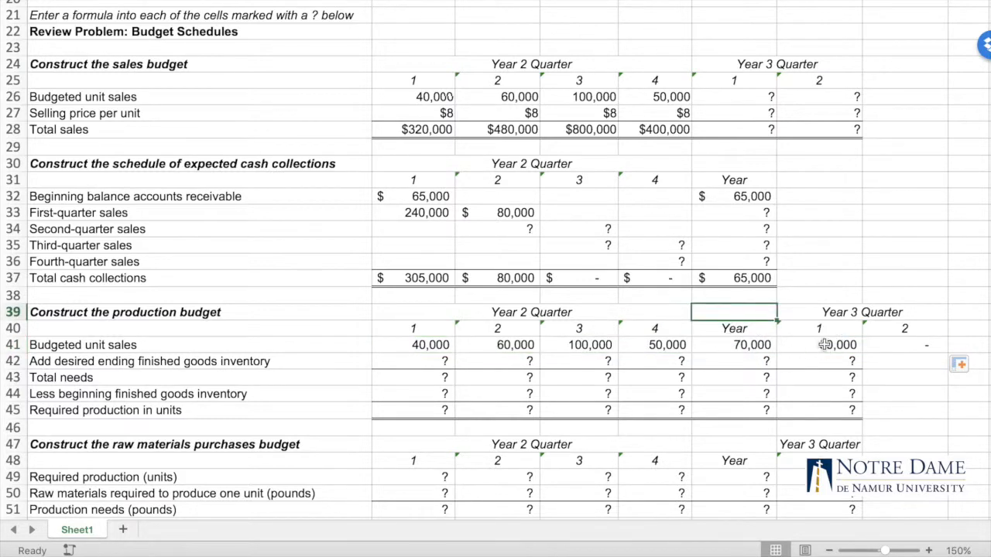
pyautogui.click(751, 328)
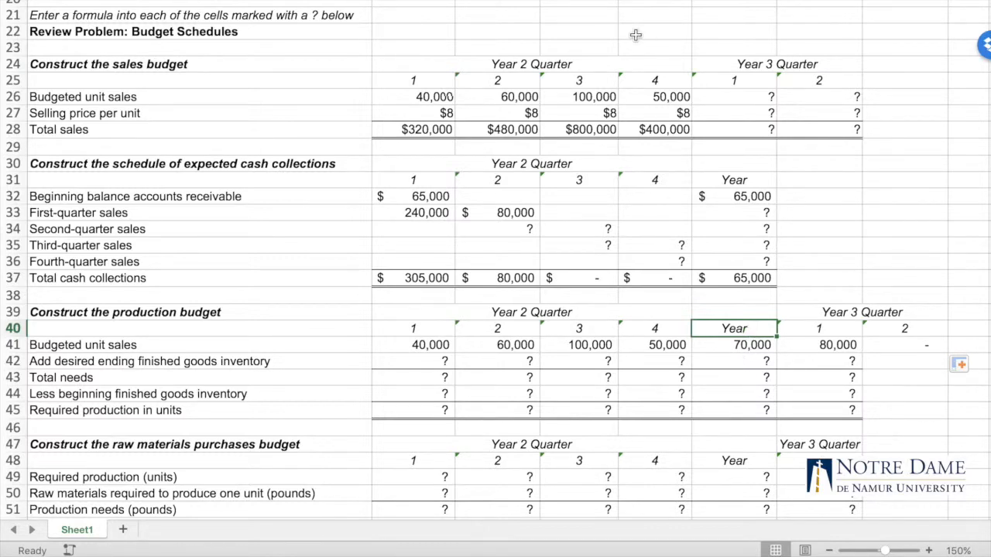
pyautogui.scroll(-3, 635, 33)
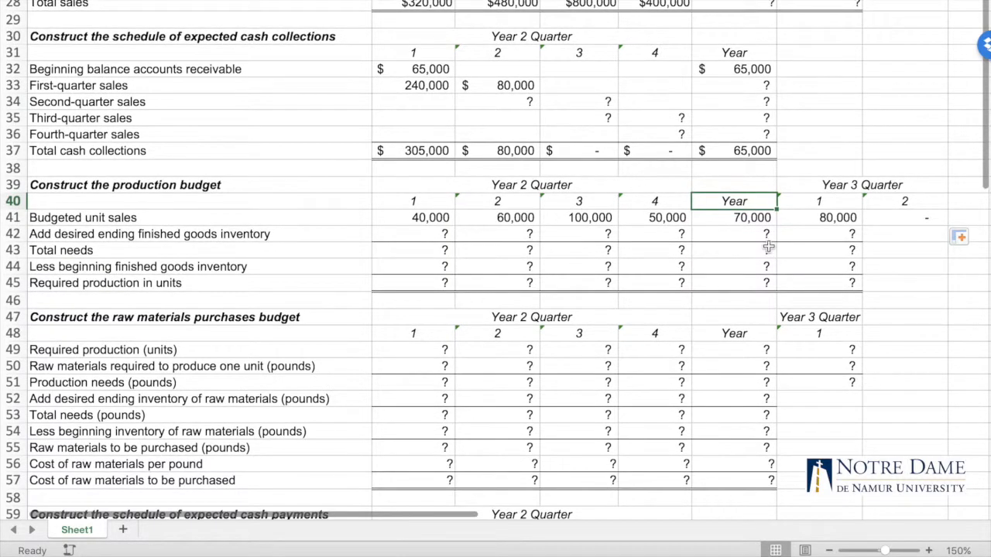
pyautogui.click(742, 217)
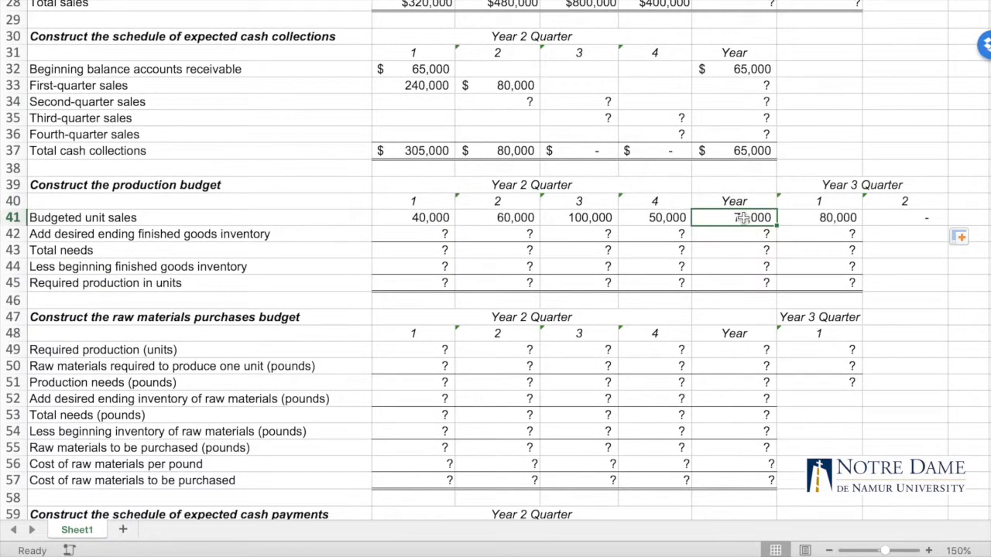
pyautogui.press('Delete')
pyautogui.click(836, 220)
pyautogui.press('Delete')
pyautogui.click(751, 220)
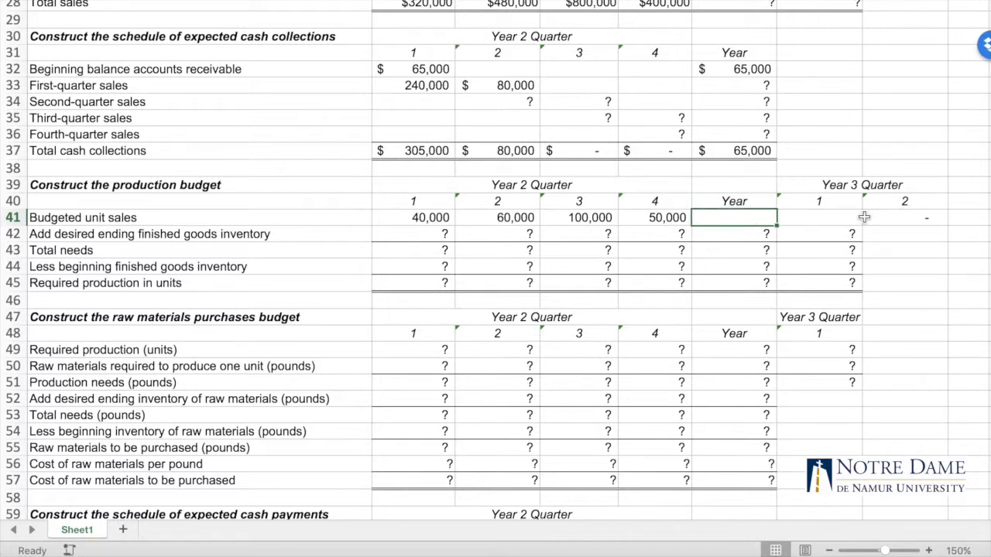
# Link Year 3 quarter 1 budgeted unit sales in G41 with =F5 and copy the formula to quarter 2 in H41
pyautogui.click(822, 220)
pyautogui.scroll(5, 823, 222)
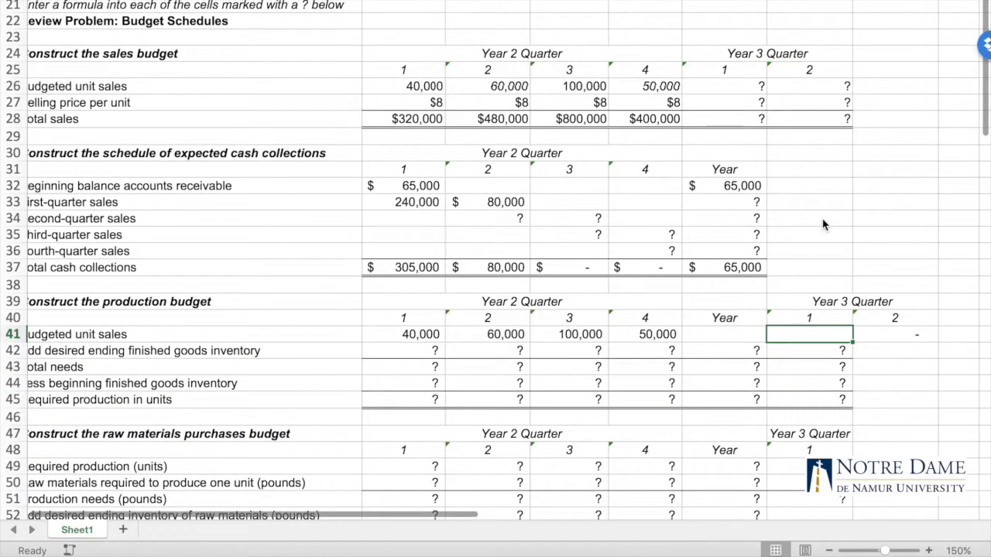
pyautogui.write('=F5')
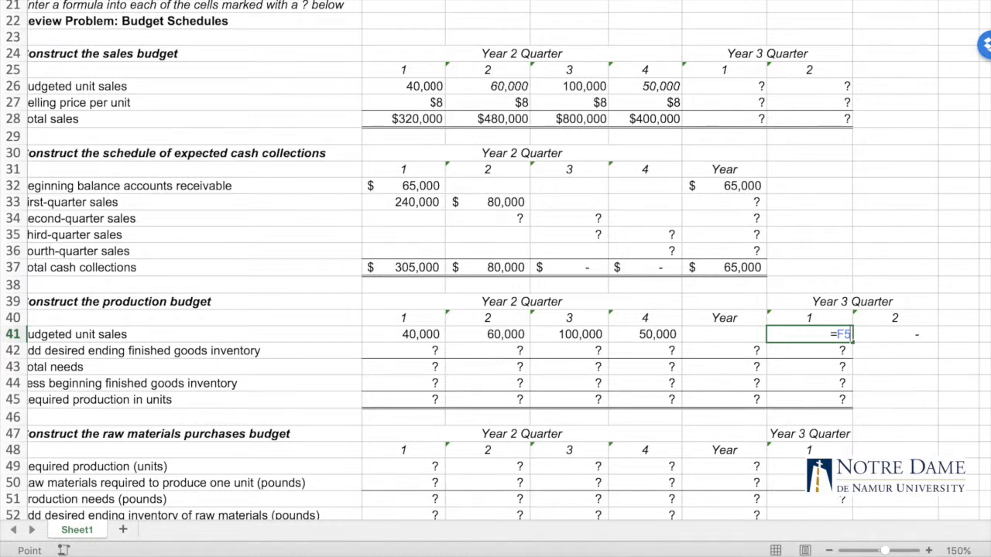
pyautogui.press('Return')
pyautogui.click(827, 333)
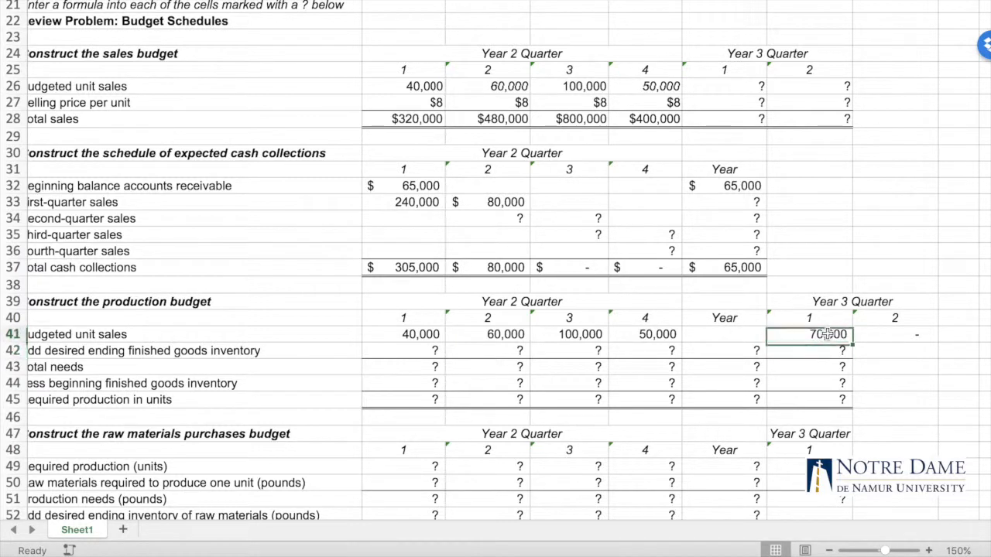
pyautogui.moveTo(851, 341); pyautogui.dragTo(902, 341)
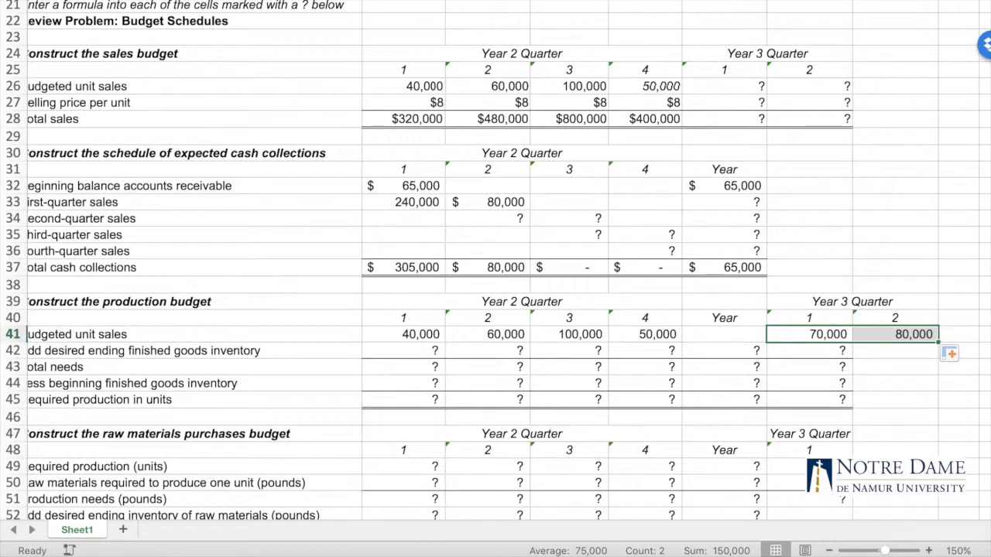
# Total the four quarters' budgeted unit sales in the production budget's Year cell F41 with =SUM(B41:E41)
pyautogui.click(729, 332)
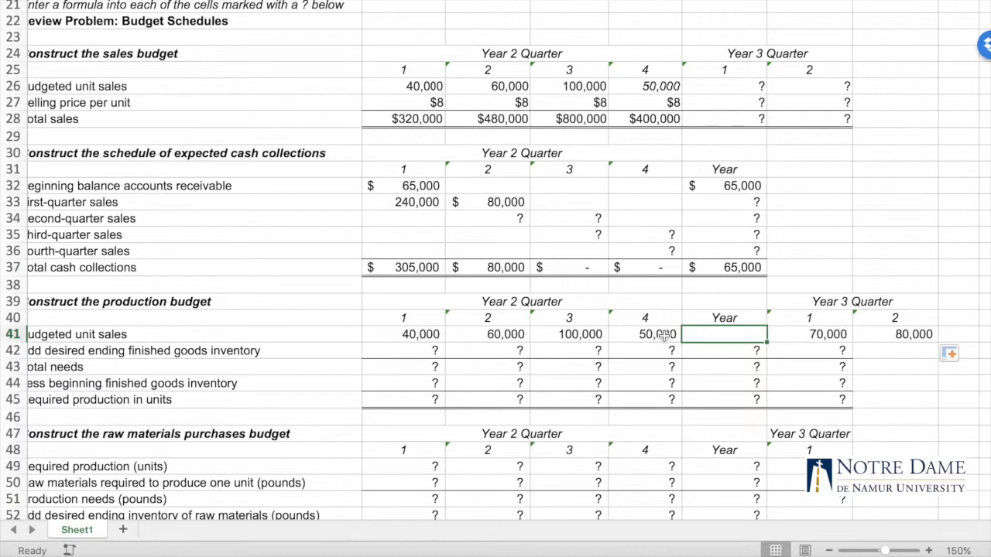
pyautogui.doubleClick(723, 334)
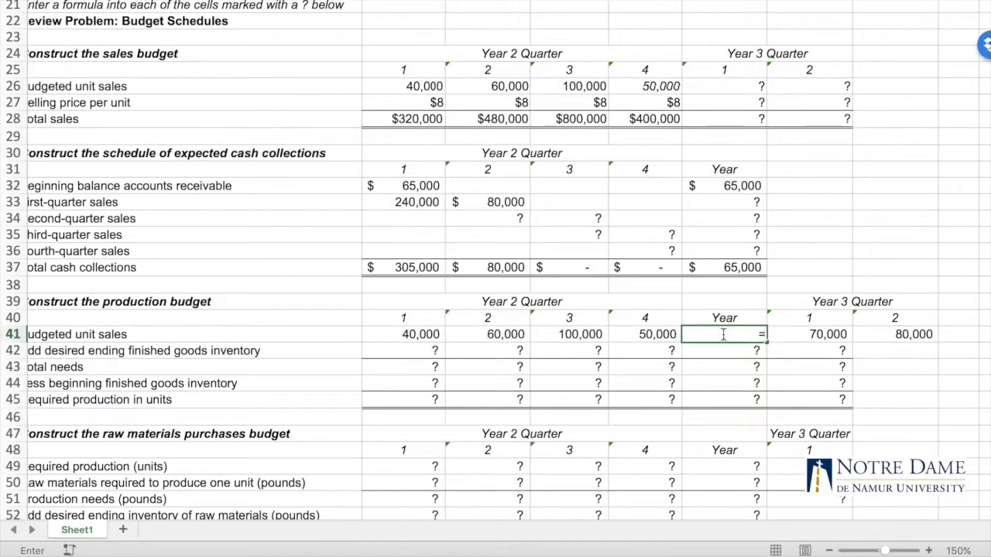
pyautogui.write('=SUM')
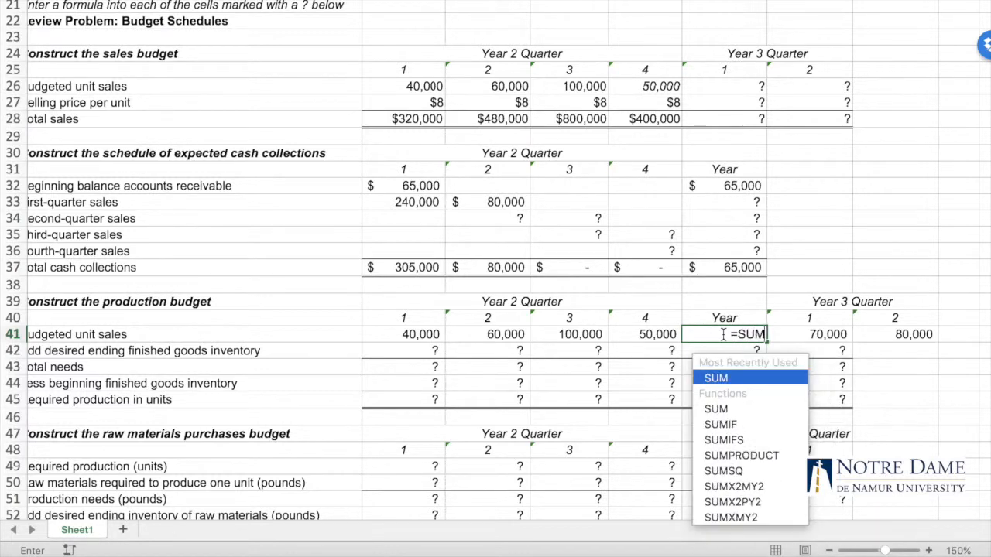
pyautogui.write('(')
pyautogui.click(431, 334)
pyautogui.moveTo(430, 334); pyautogui.dragTo(641, 338)
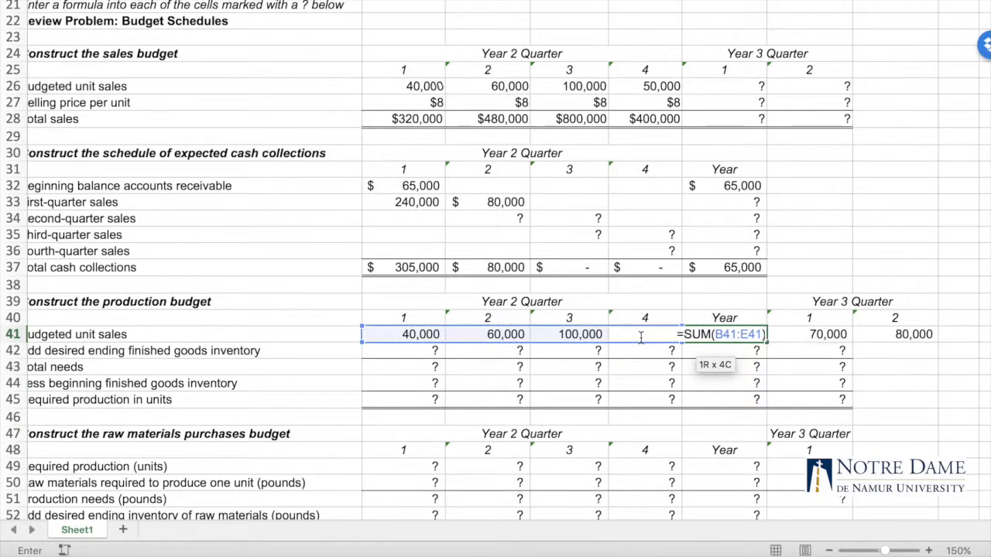
pyautogui.press('Return')
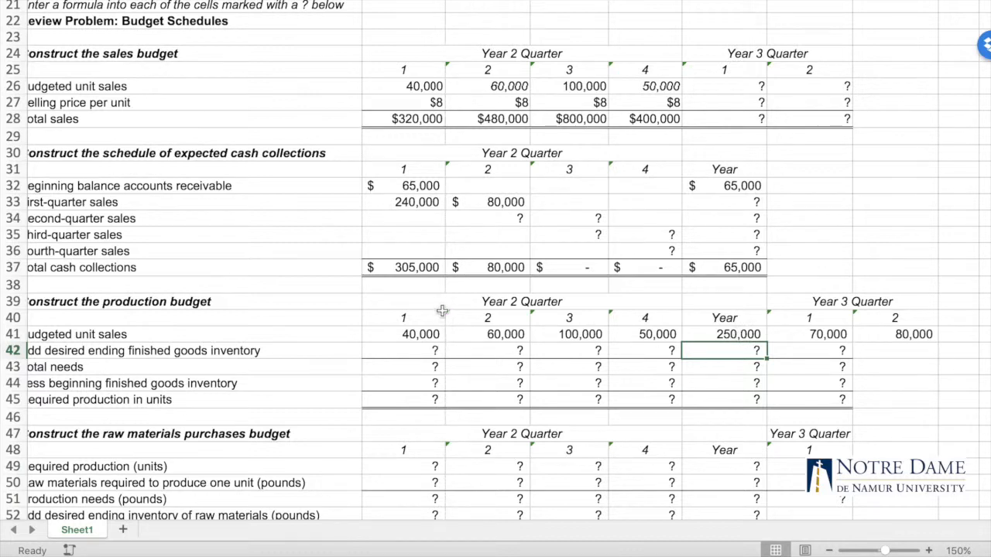
# Calculate quarter 1 desired ending finished goods inventory in B42 with =B11*C41, based on quarter 2 budgeted unit sales
pyautogui.scroll(-5, 443, 311)
pyautogui.hscroll(-1, 442, 312)
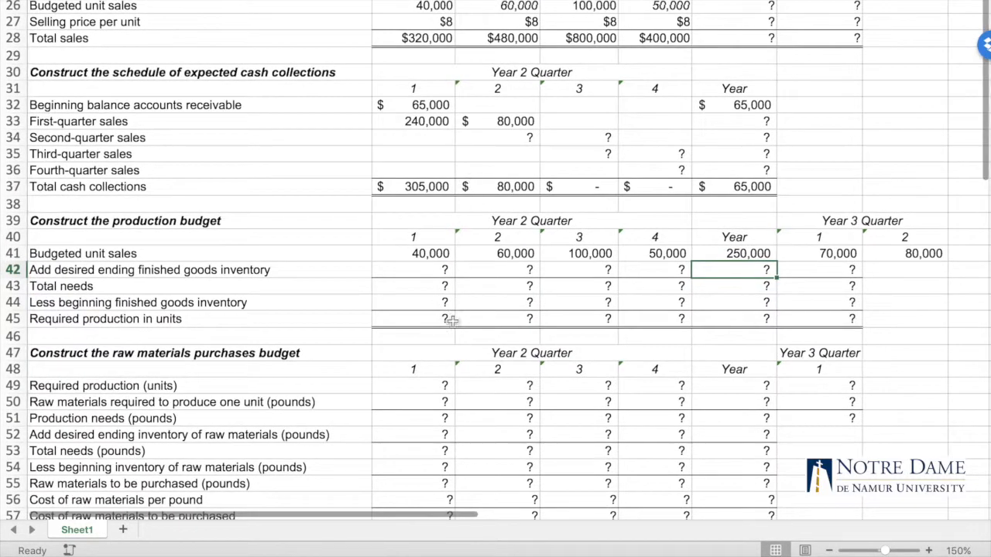
pyautogui.click(421, 256)
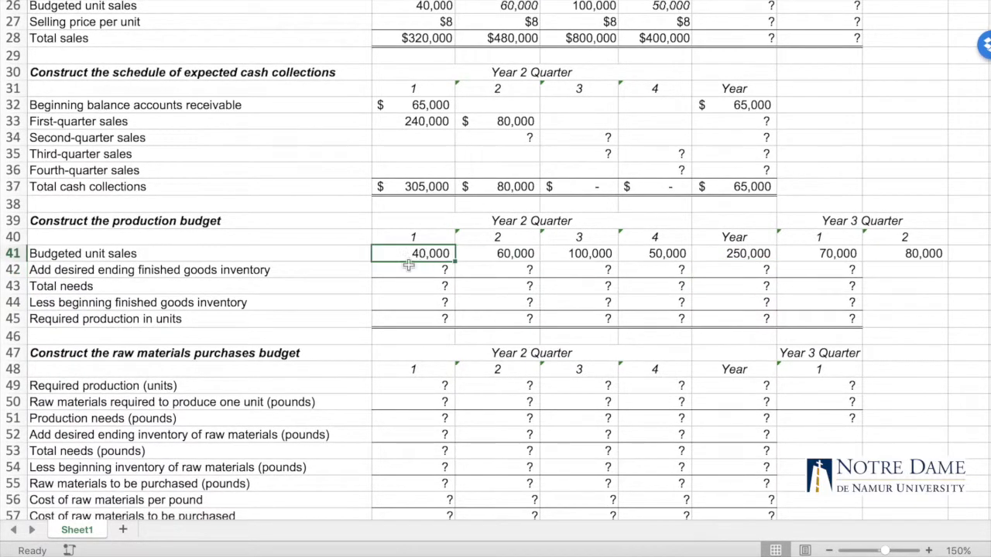
pyautogui.scroll(1, 375, 316)
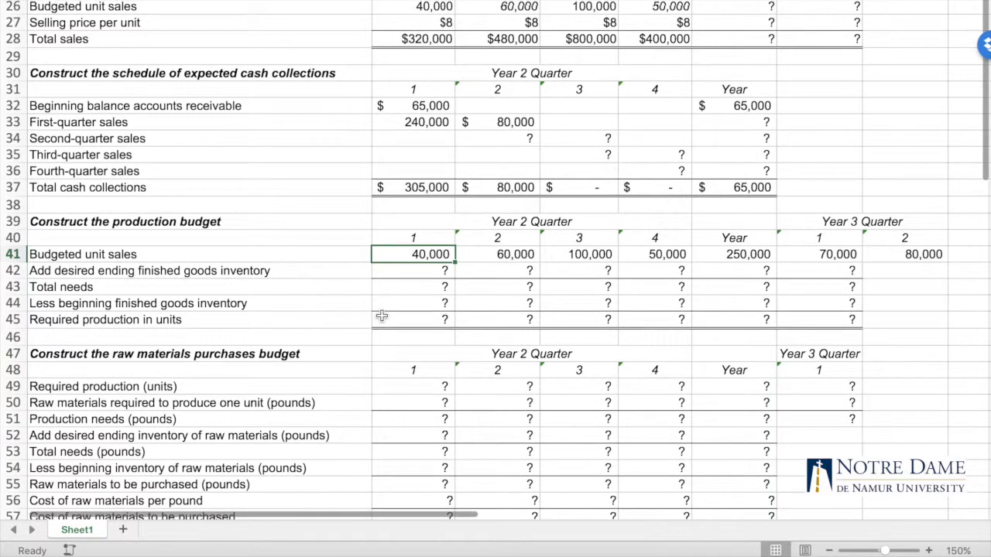
pyautogui.click(418, 270)
pyautogui.scroll(5, 391, 156)
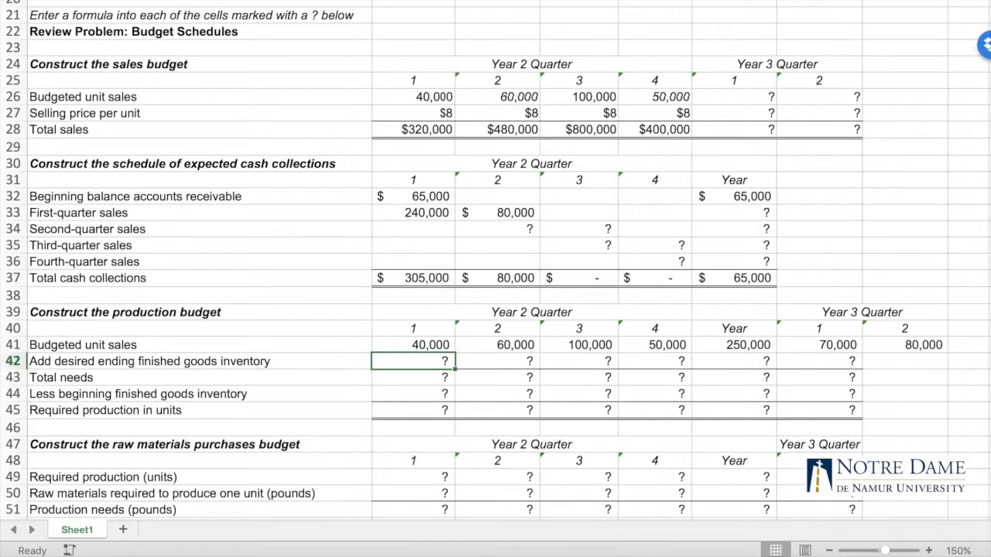
pyautogui.click(414, 1)
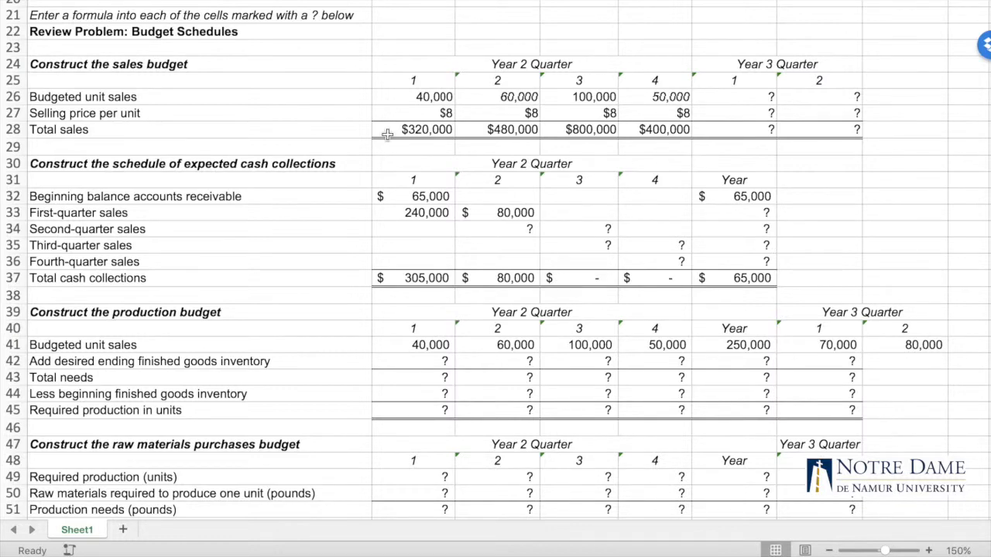
pyautogui.scroll(-3, 338, 159)
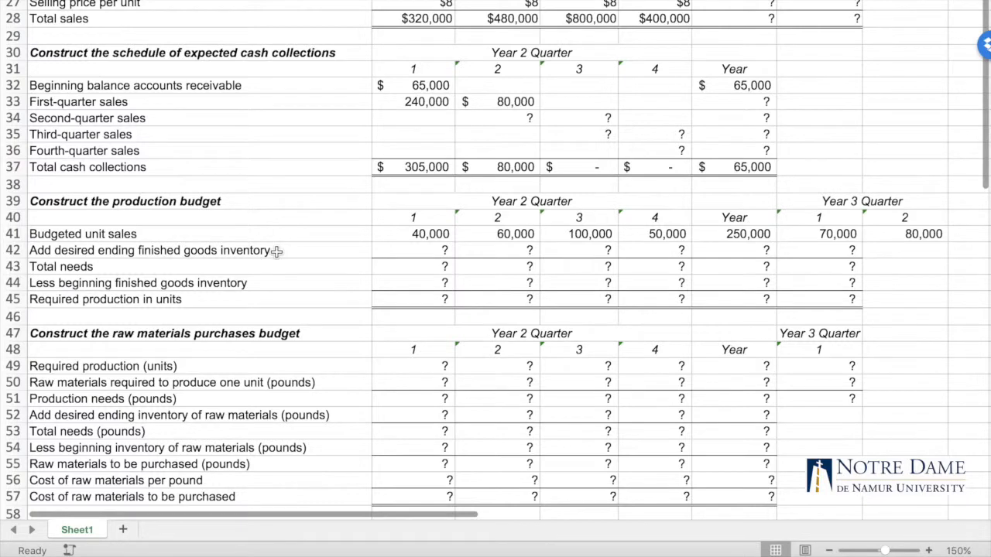
pyautogui.click(416, 250)
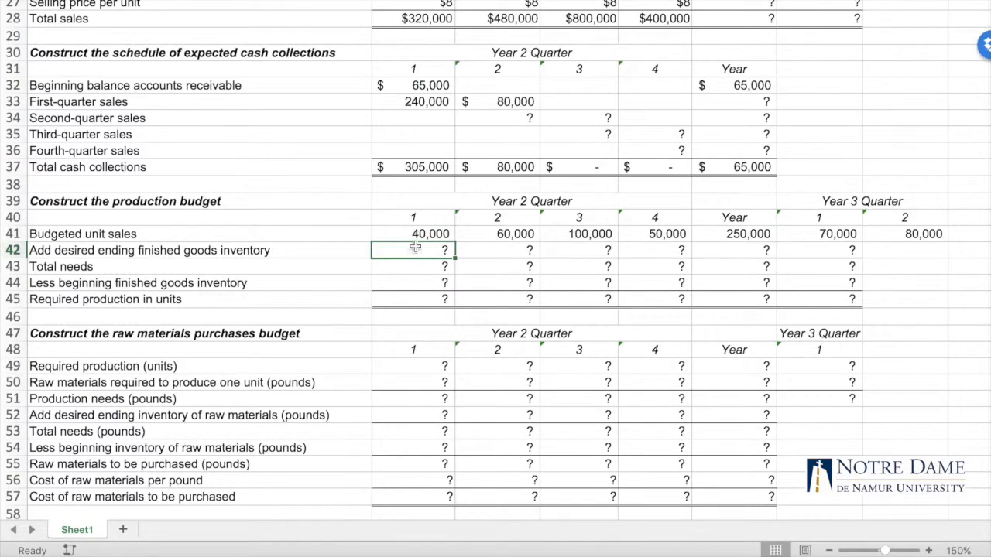
pyautogui.scroll(2, 384, 78)
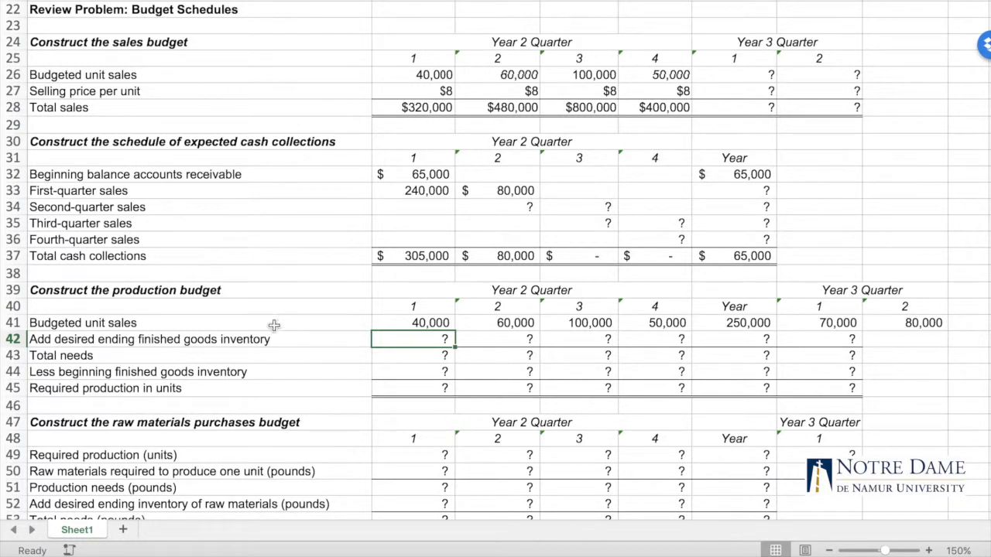
pyautogui.write('=')
pyautogui.press('Up')
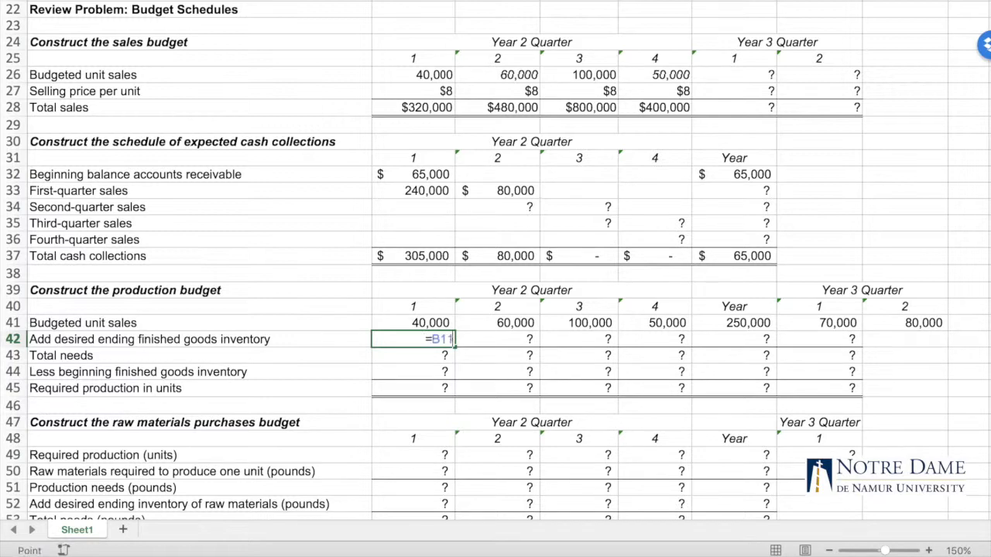
pyautogui.write('*')
pyautogui.click(516, 319)
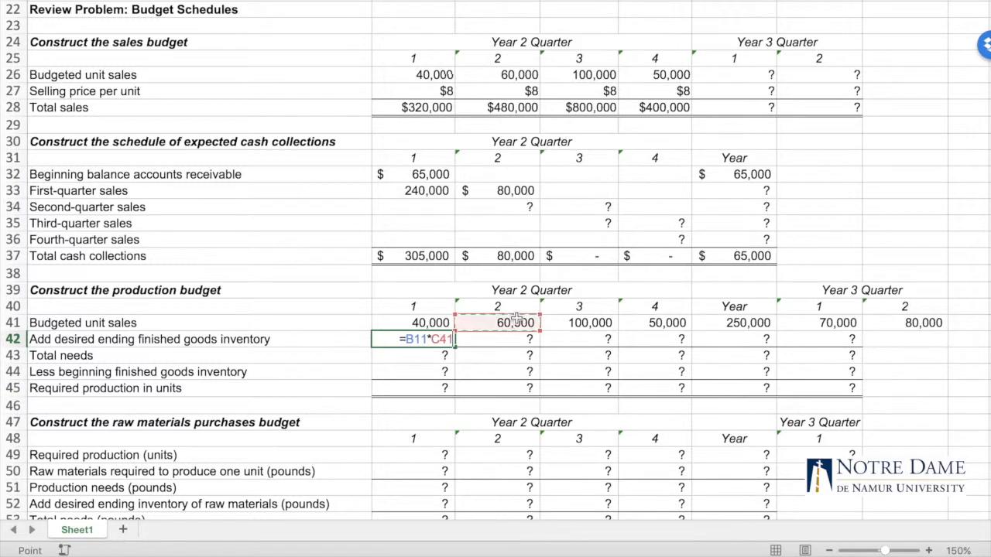
pyautogui.press('Return')
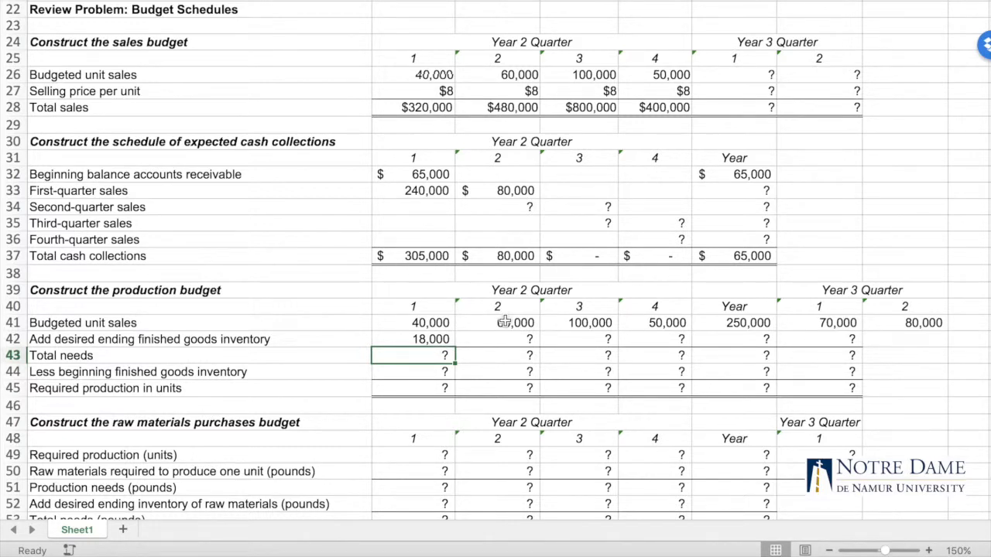
# Try copying the desired ending inventory formula from B42 through E42, and inspect the copied formulas in C42 and D42
pyautogui.click(443, 343)
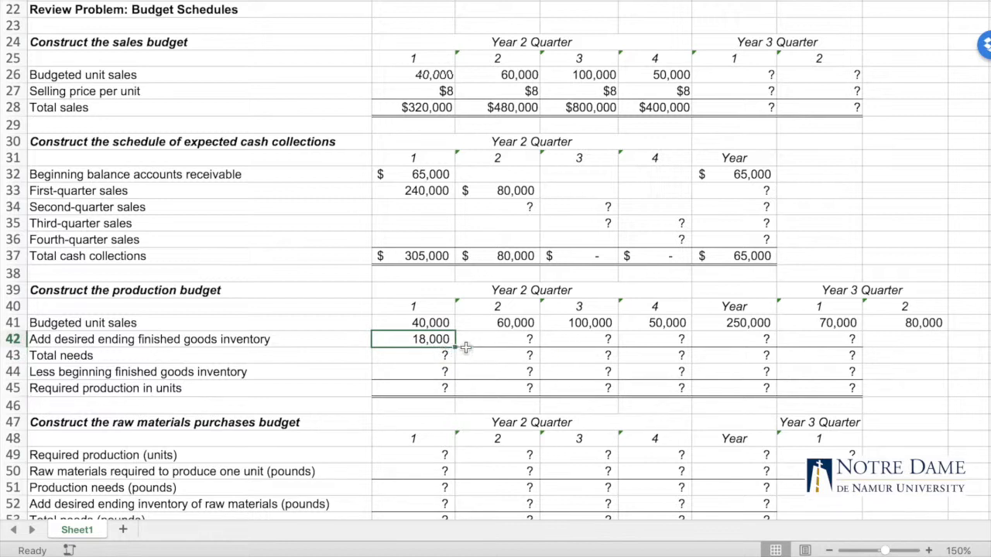
pyautogui.moveTo(457, 348); pyautogui.dragTo(680, 356)
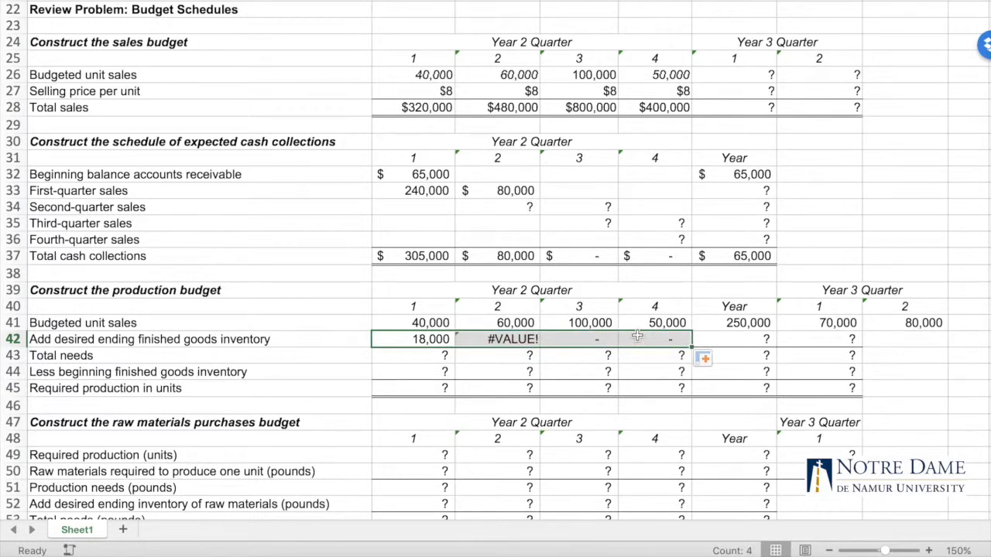
pyautogui.click(430, 339)
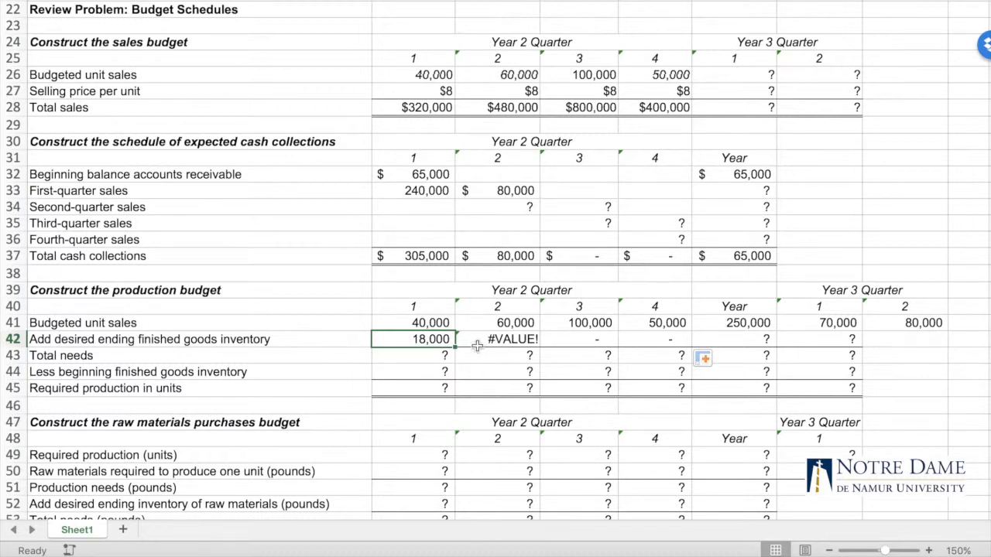
pyautogui.click(504, 338)
pyautogui.doubleClick(504, 338)
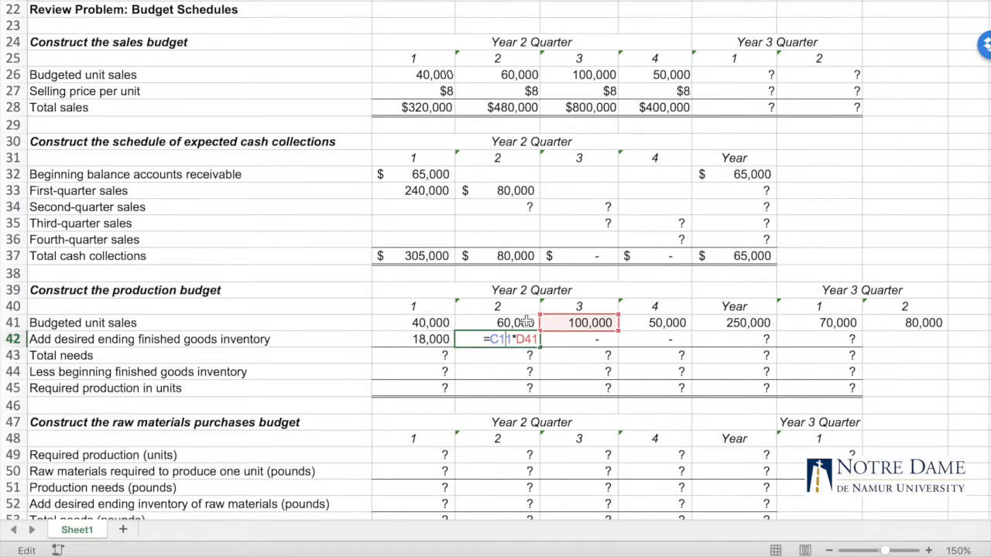
pyautogui.press('Escape')
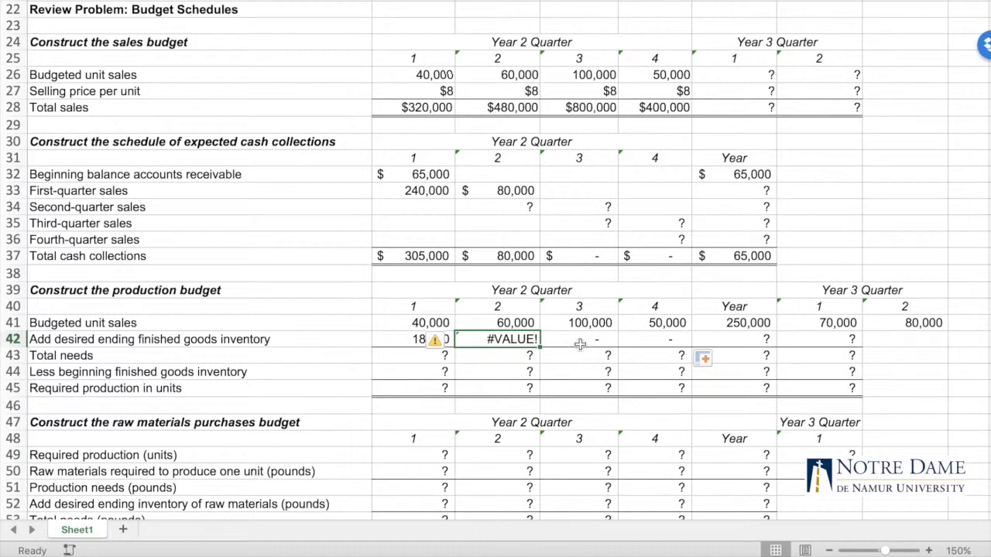
pyautogui.doubleClick(582, 340)
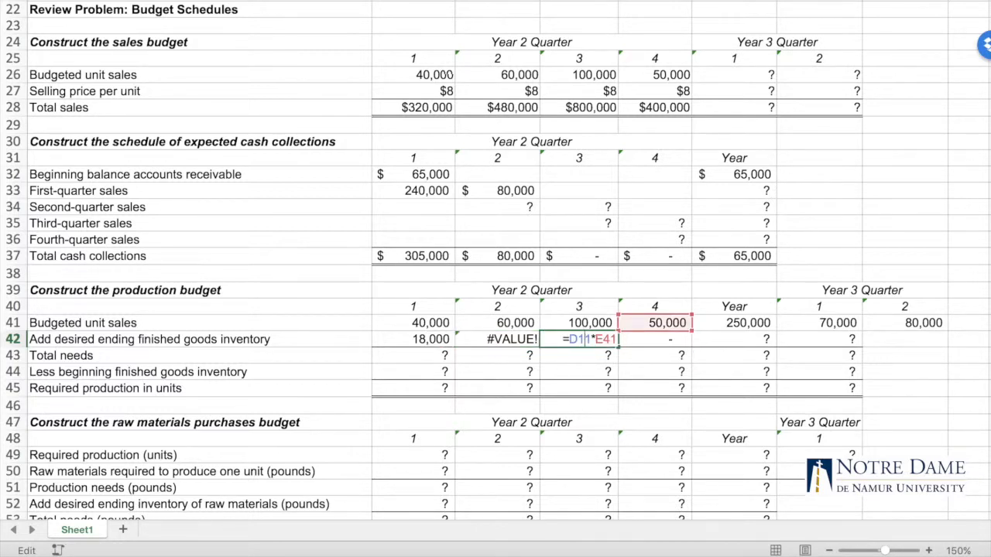
pyautogui.press('Escape')
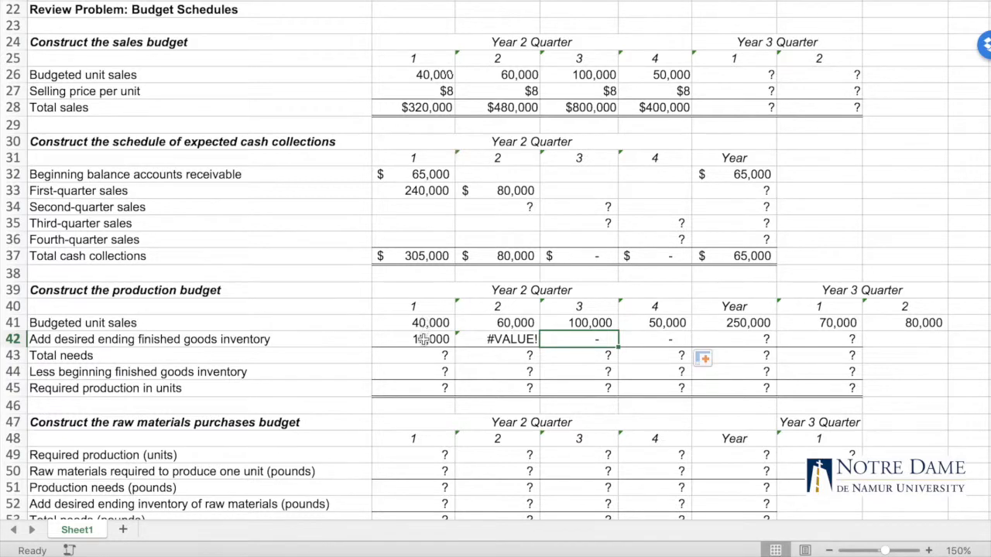
# Make the B11 reference in B42 absolute as =$B$11*C41 and copy the desired ending inventory formula across through E42
pyautogui.click(424, 340)
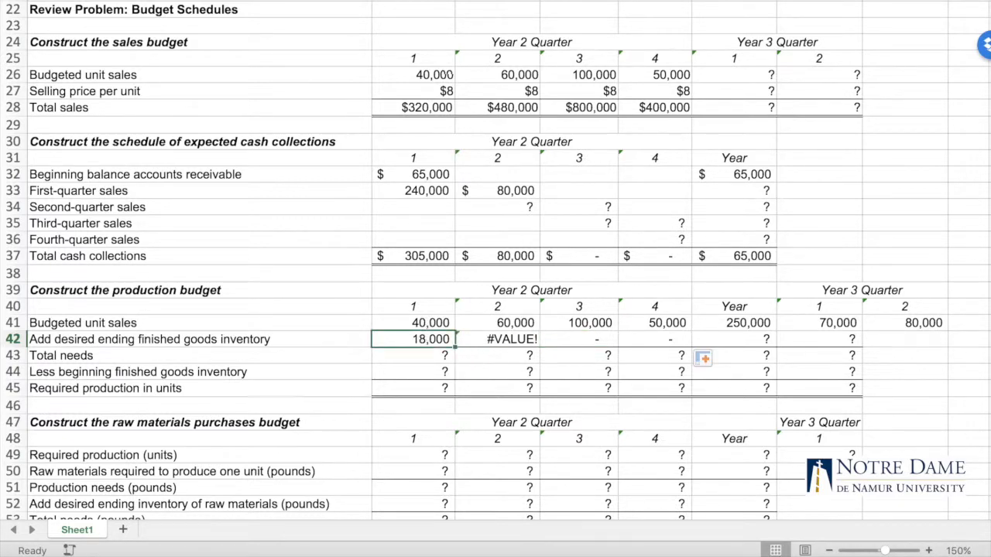
pyautogui.press('F2')
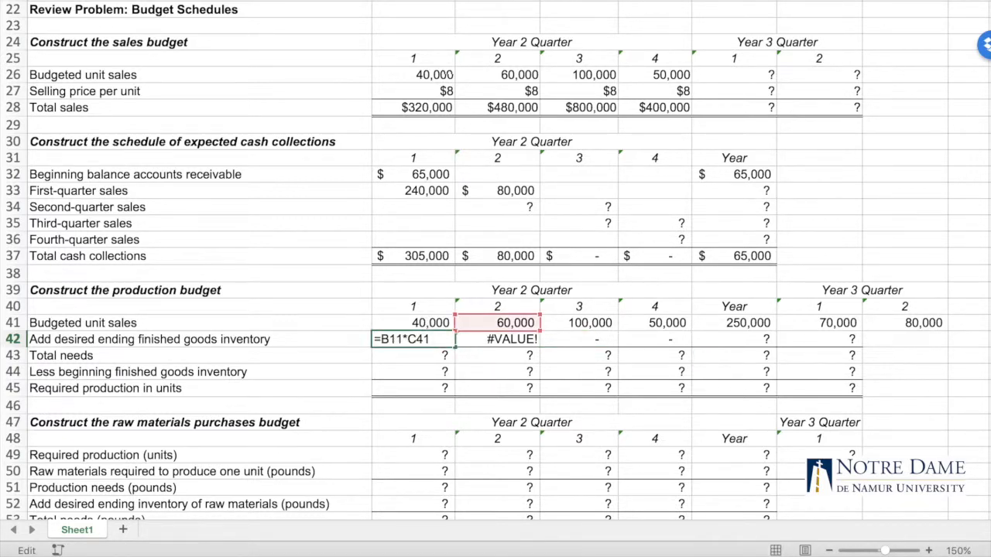
pyautogui.write('$B$')
pyautogui.press('Return')
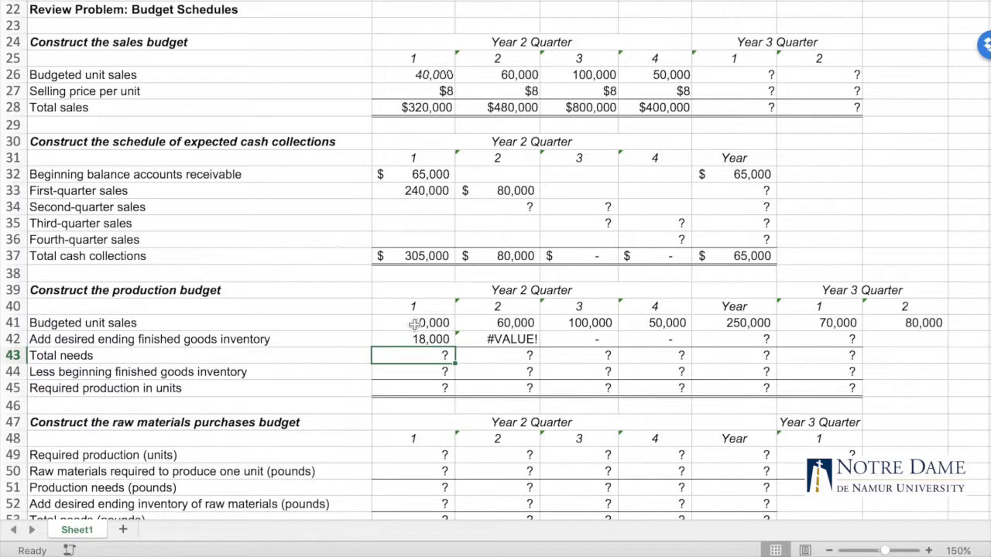
pyautogui.click(419, 342)
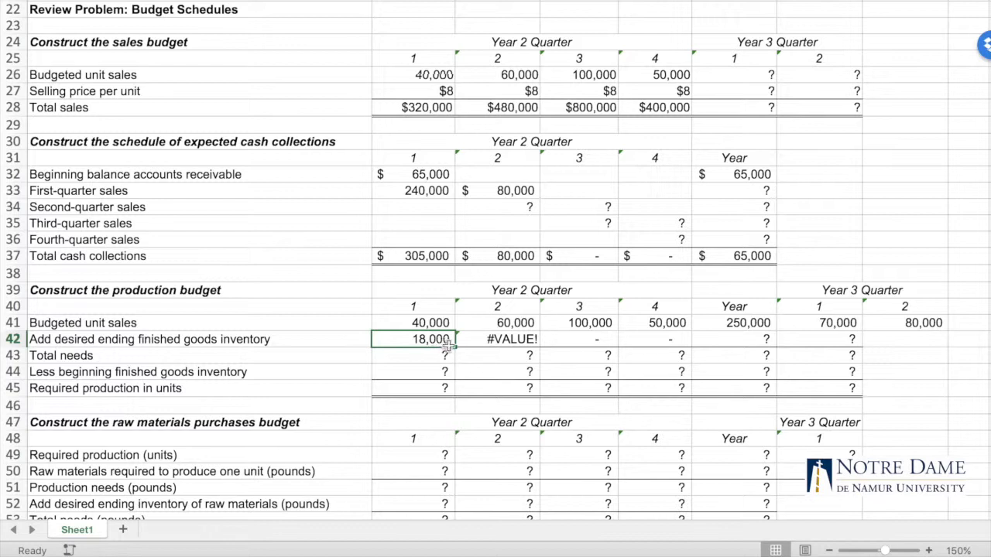
pyautogui.moveTo(451, 348); pyautogui.dragTo(680, 339)
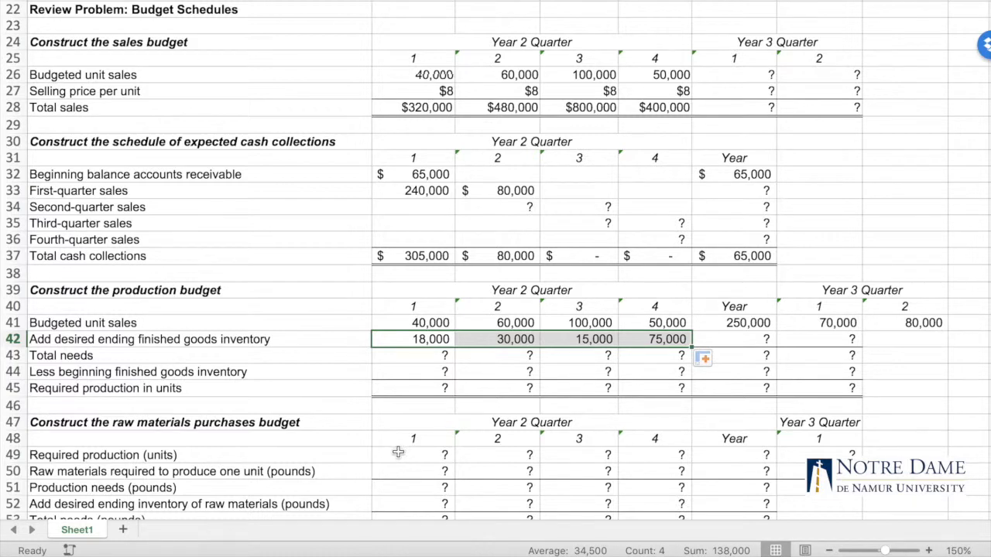
# Change the quarter 4 desired ending inventory formula in E42 to =$B$11*G41 so it uses Year 3 quarter 1 unit sales
pyautogui.click(663, 341)
pyautogui.doubleClick(663, 341)
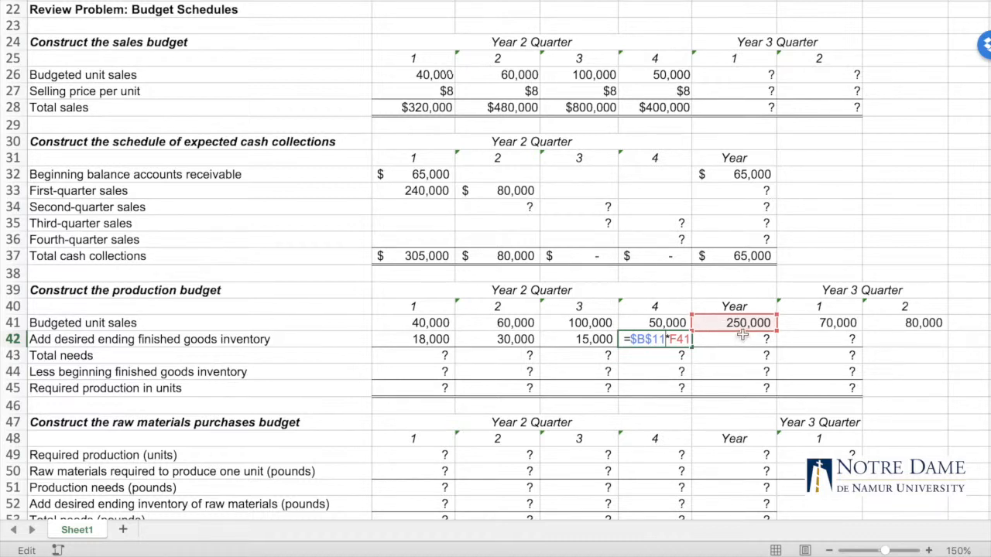
pyautogui.press('Left')
pyautogui.press('Left')
pyautogui.press('Left')
pyautogui.press('Left')
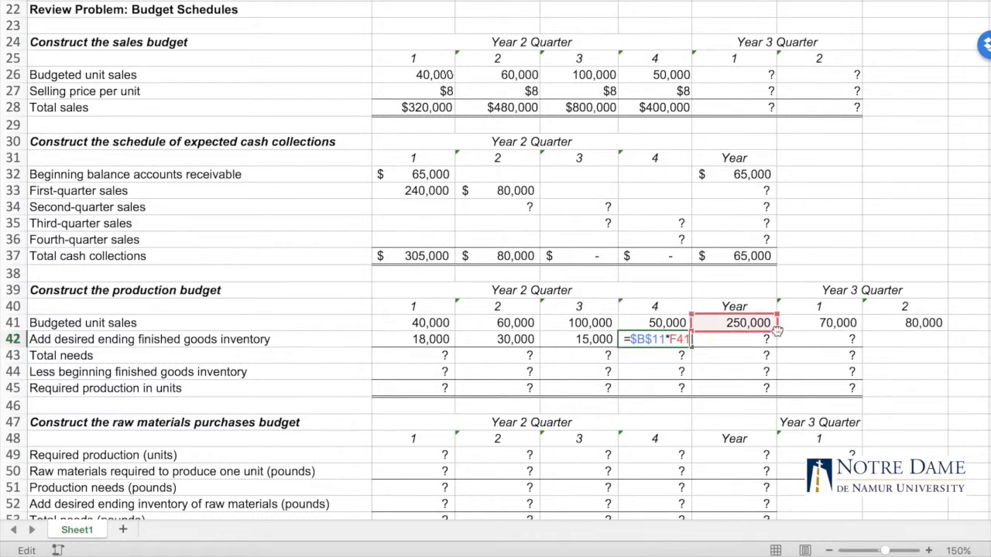
pyautogui.moveTo(741, 331); pyautogui.dragTo(800, 326)
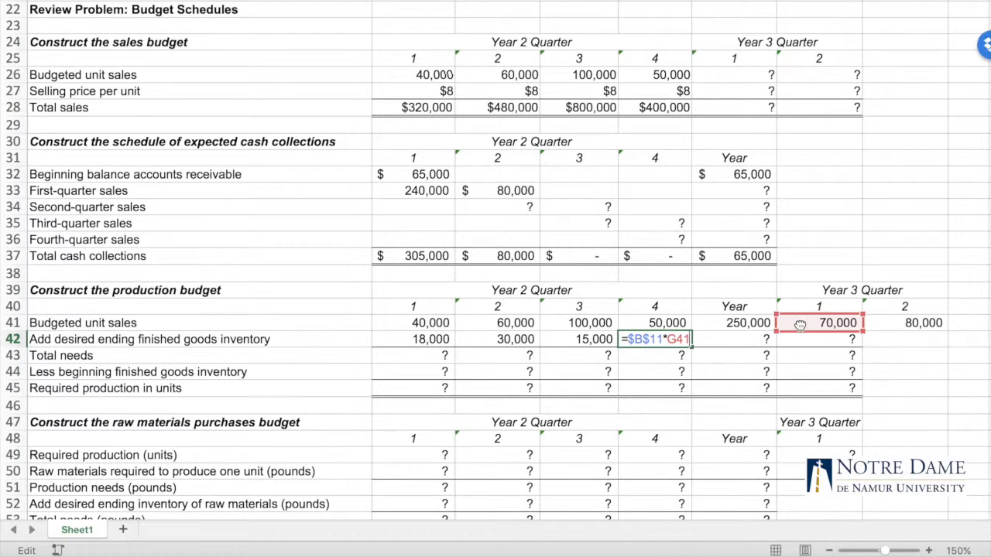
pyautogui.press('Return')
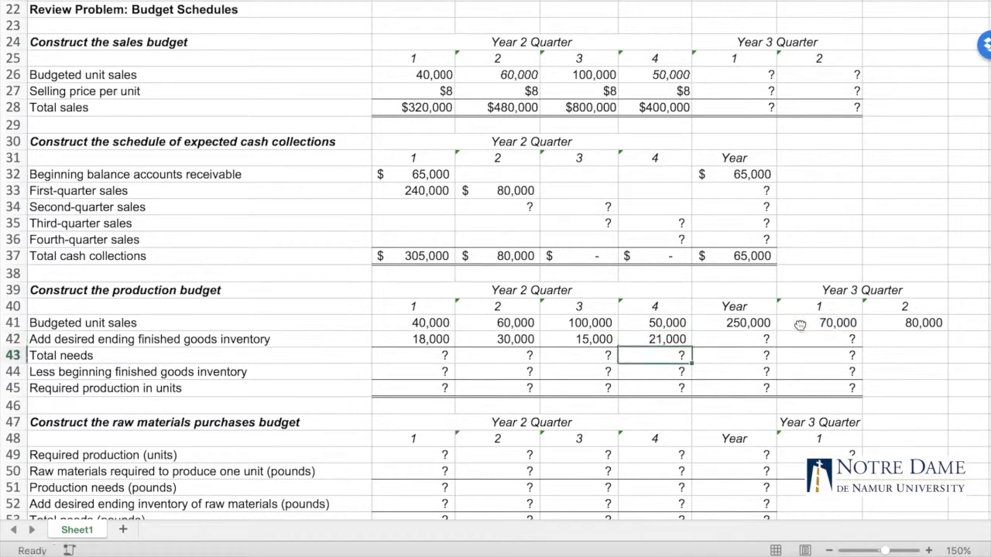
pyautogui.doubleClick(644, 338)
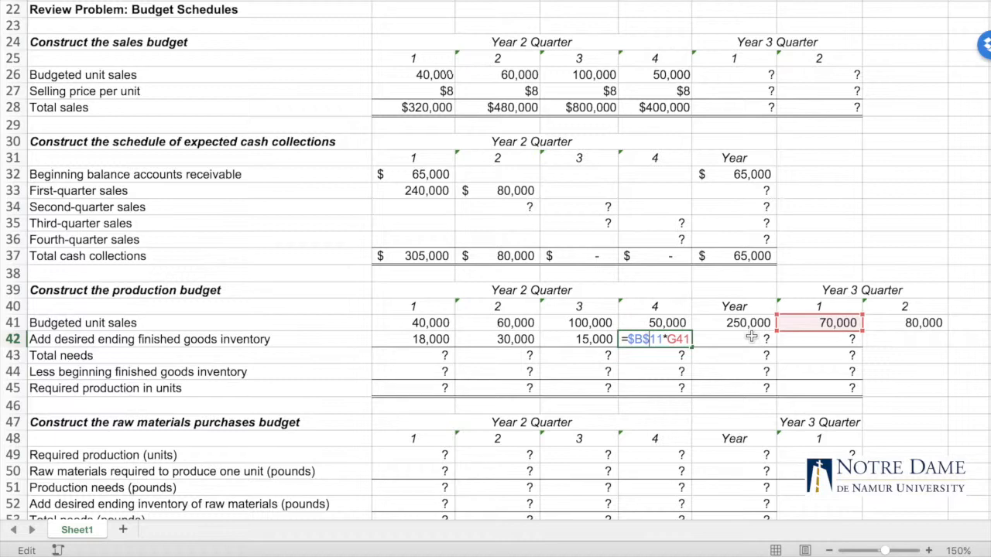
pyautogui.press('Return')
# Link quarter 1 beginning finished goods inventory in B44 to the data section with =B12
pyautogui.scroll(-3, 683, 354)
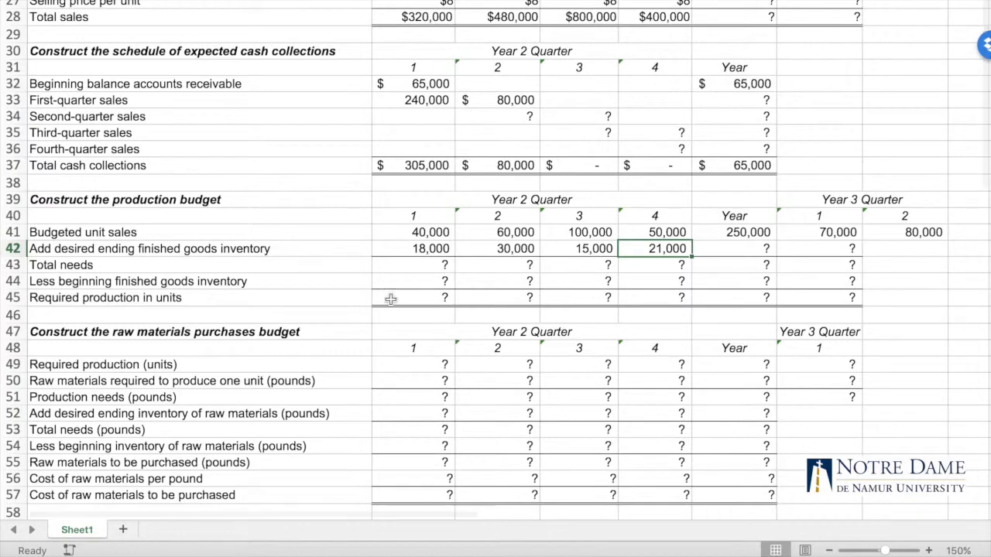
pyautogui.click(412, 281)
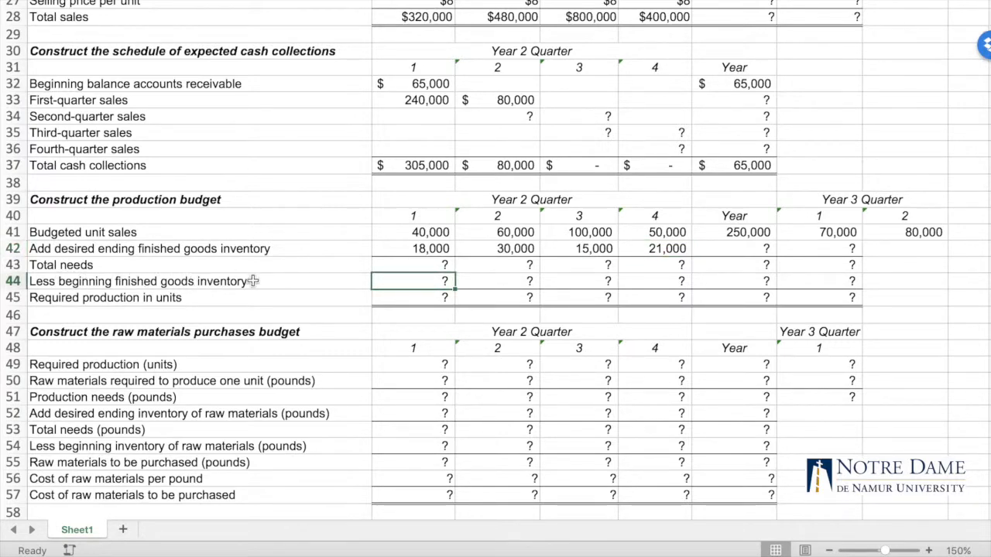
pyautogui.scroll(2, 217, 131)
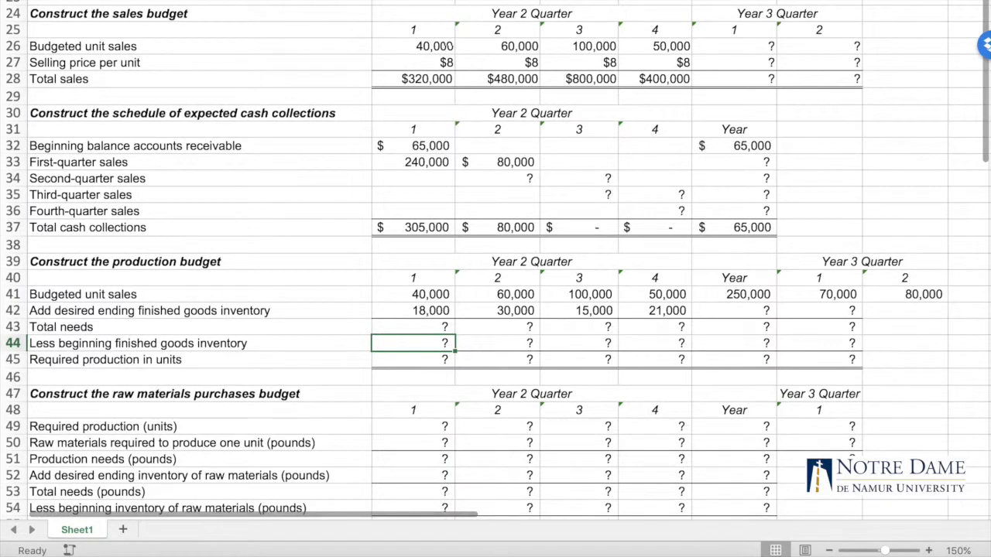
pyautogui.scroll(-3, 116, 31)
pyautogui.scroll(-1, 116, 31)
pyautogui.click(427, 175)
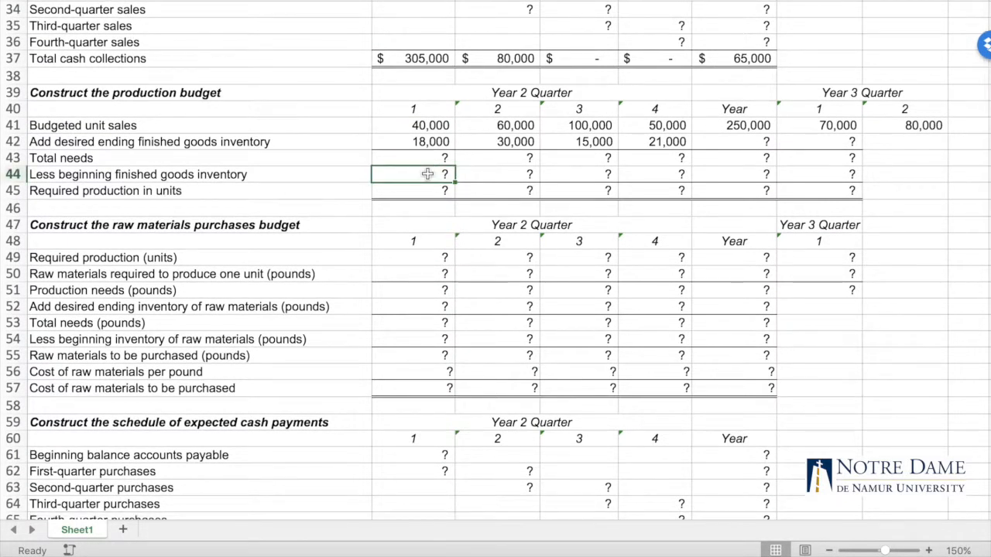
pyautogui.write('=')
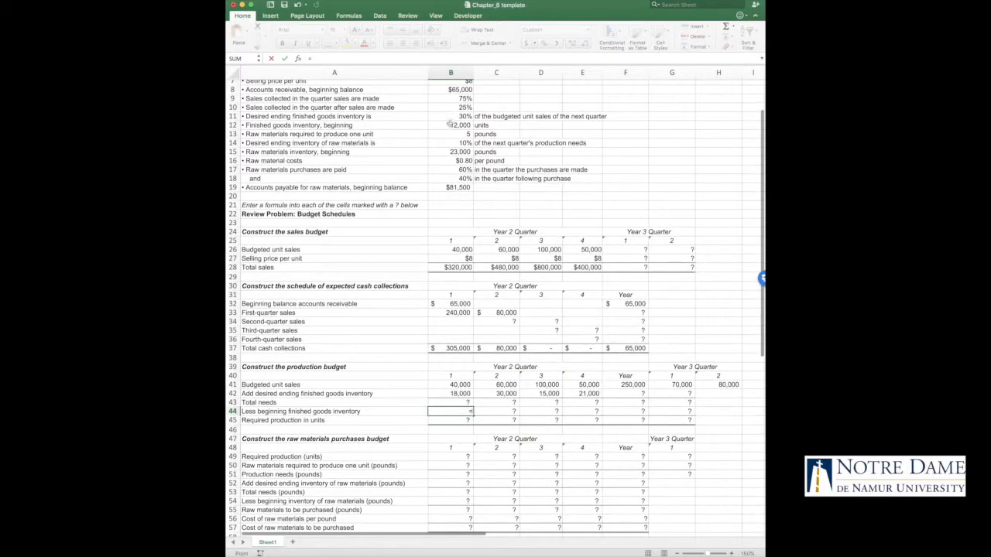
pyautogui.click(449, 124)
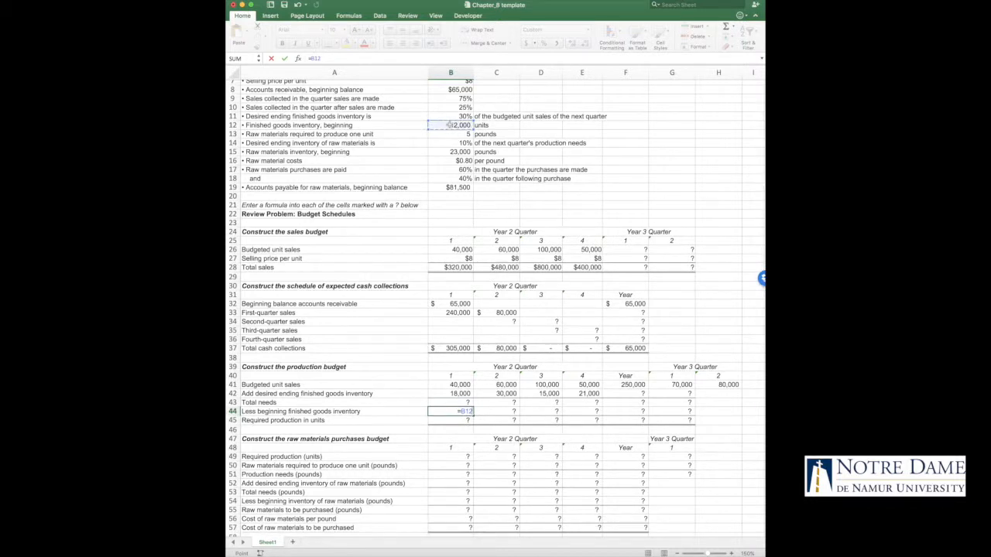
pyautogui.press('Return')
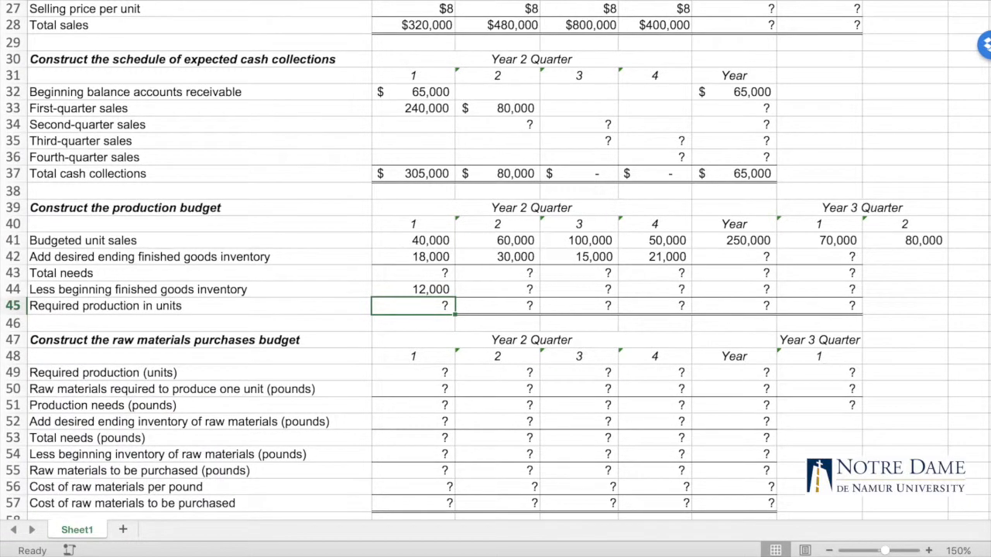
# Review the remaining quarter 1 production budget rows and the raw materials purchases and expected cash payments schedules
pyautogui.click(424, 275)
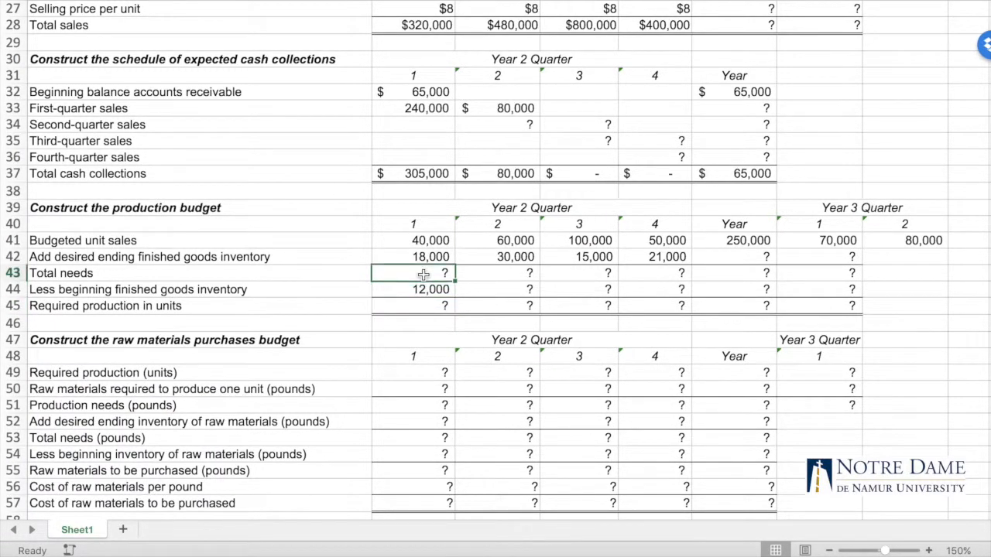
pyautogui.click(423, 290)
pyautogui.click(423, 305)
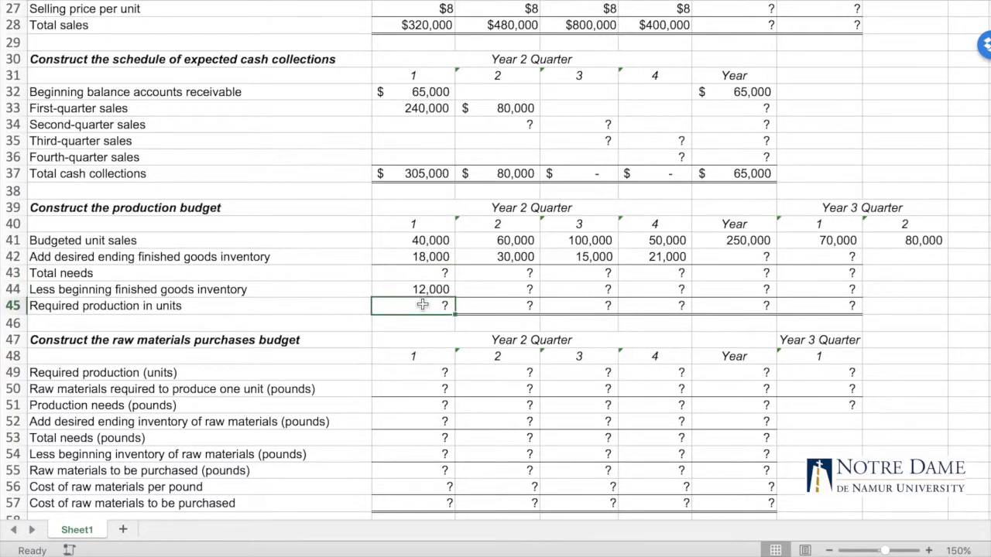
pyautogui.scroll(-2, 423, 305)
pyautogui.scroll(-5, 423, 305)
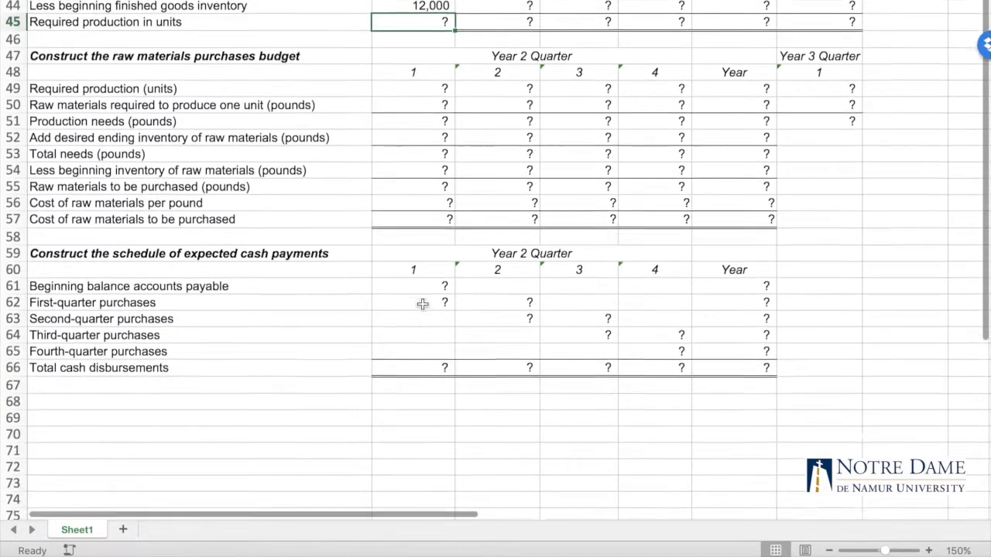
pyautogui.scroll(-1, 422, 304)
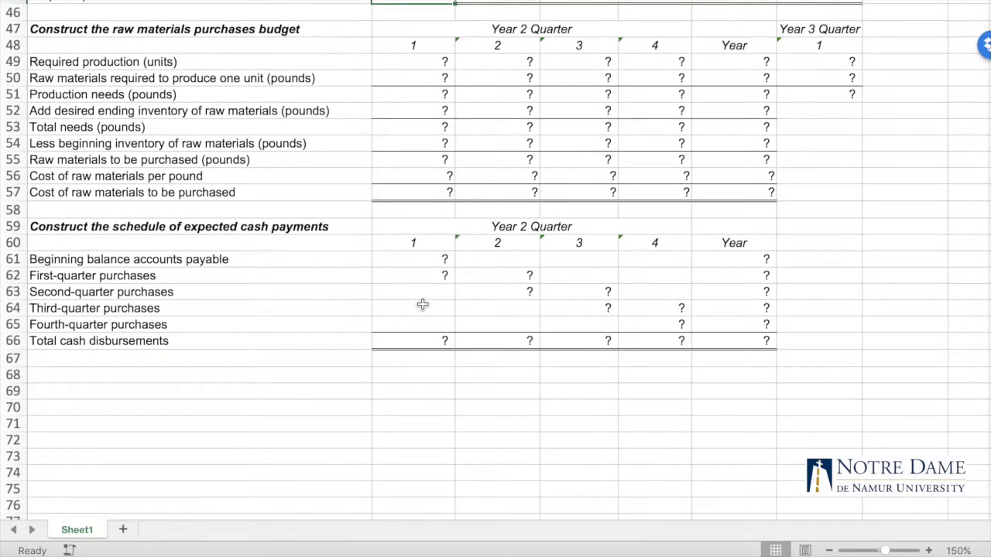
pyautogui.scroll(-1, 422, 305)
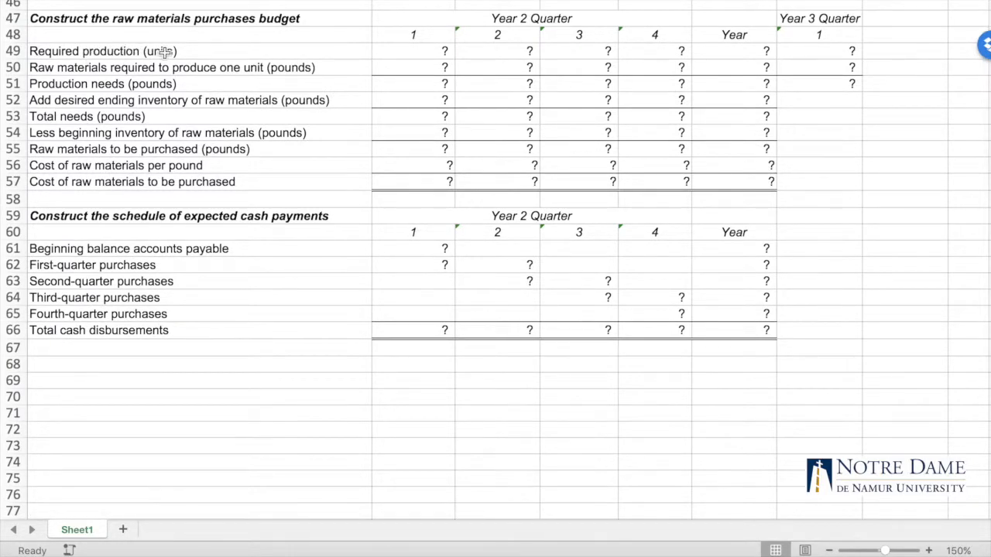
pyautogui.scroll(5, 401, 222)
# Link quarter 1 required production in B49 of the raw materials purchases budget to the production budget with =B45
pyautogui.click(404, 226)
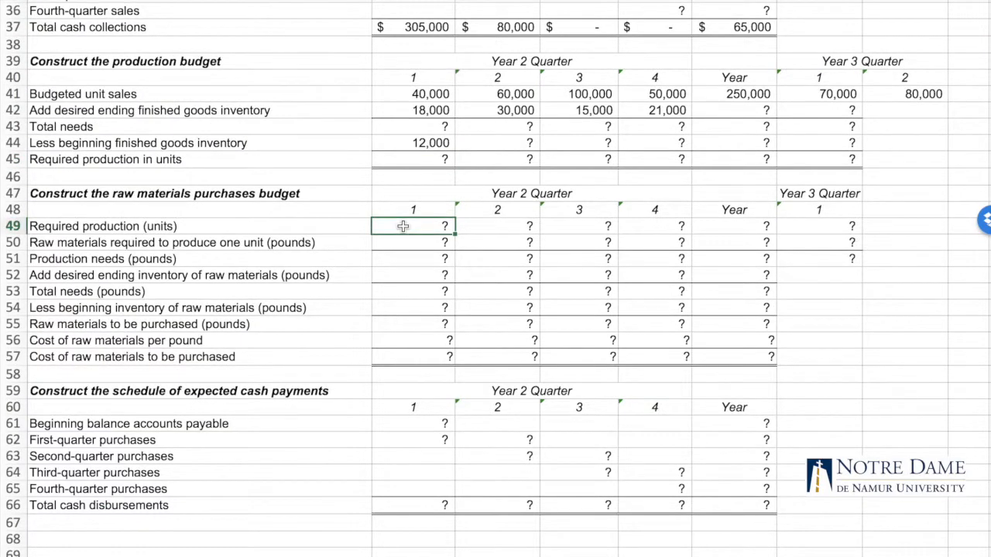
pyautogui.click(425, 159)
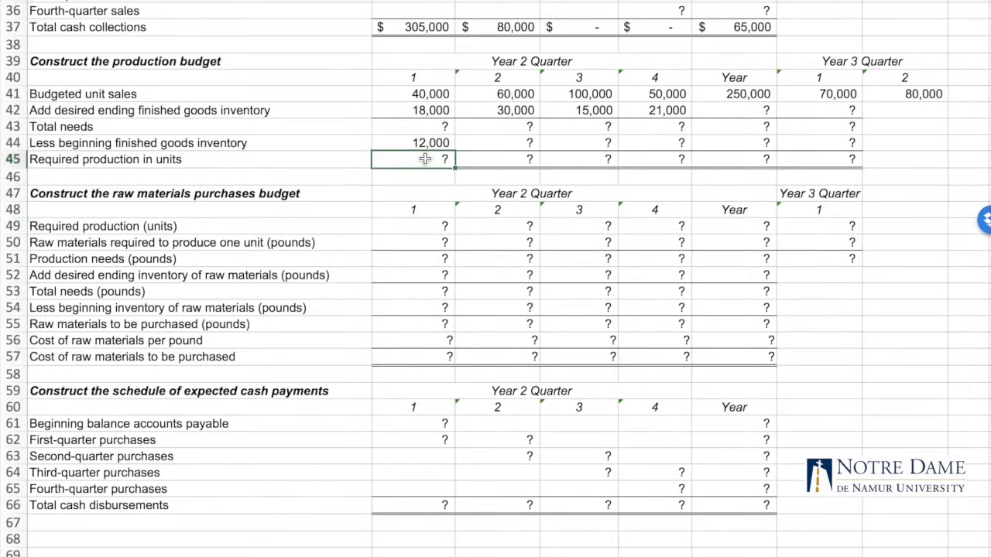
pyautogui.click(412, 228)
pyautogui.write('=')
pyautogui.click(416, 158)
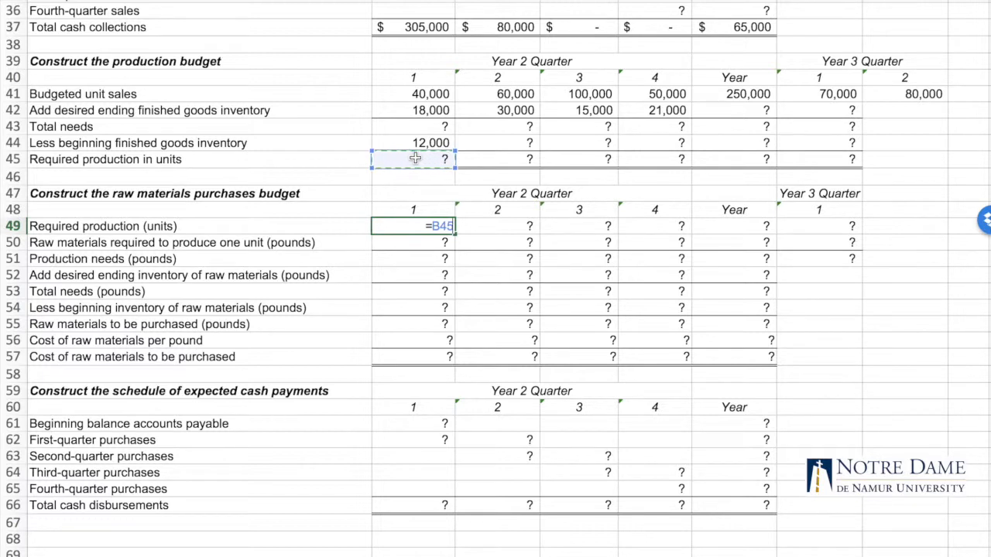
pyautogui.press('Return')
pyautogui.click(415, 224)
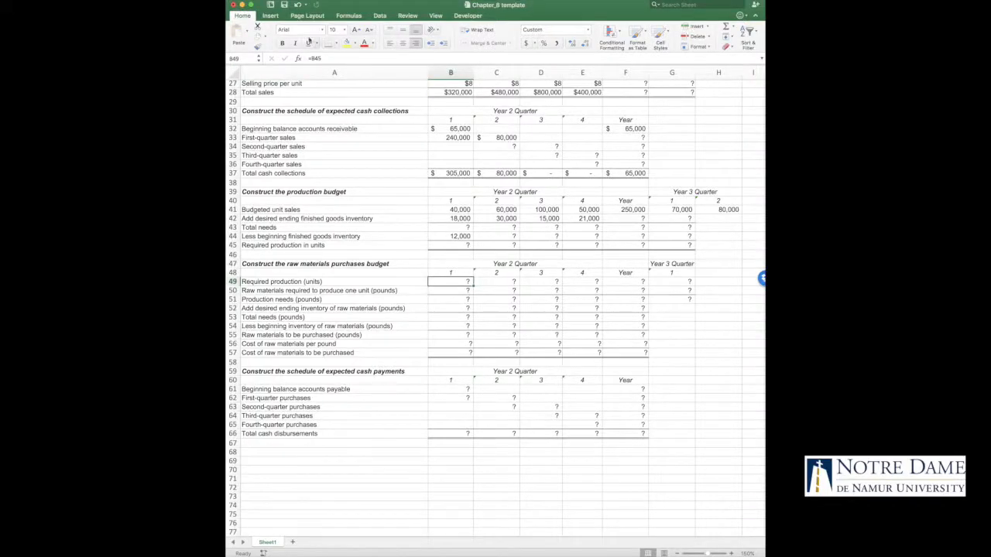
pyautogui.click(457, 246)
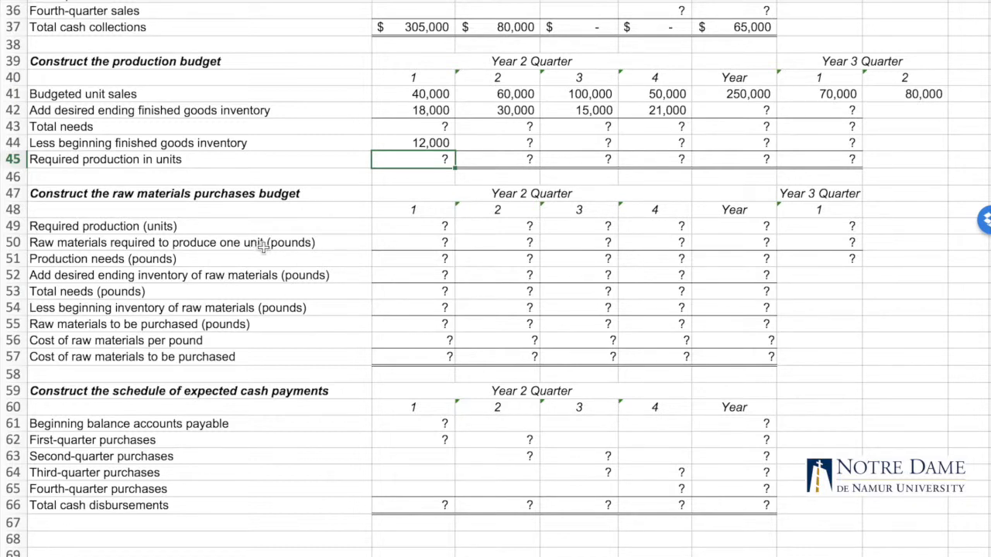
# Examine the raw materials required per unit row at B50 and its source value in B13 of the data section
pyautogui.click(392, 240)
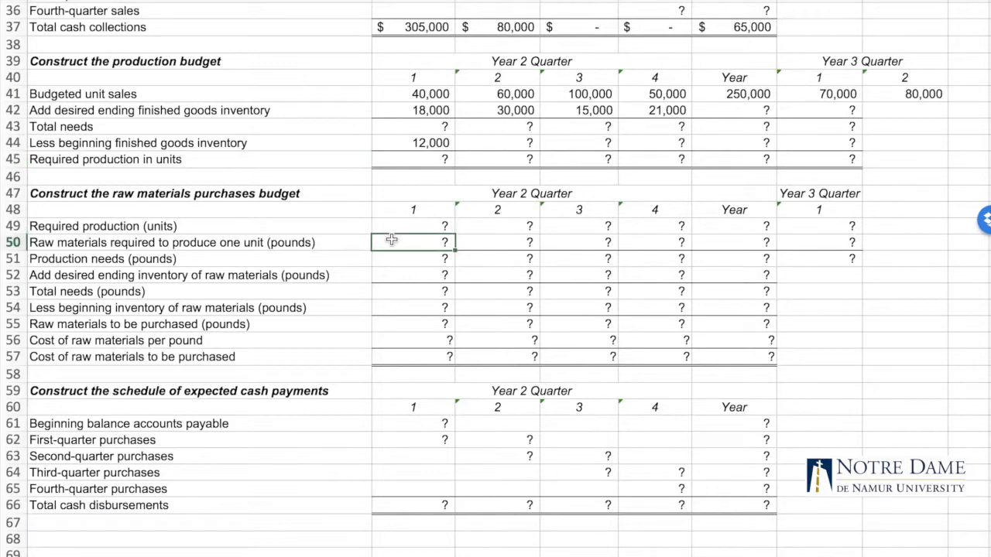
pyautogui.scroll(9, 392, 240)
pyautogui.click(415, 63)
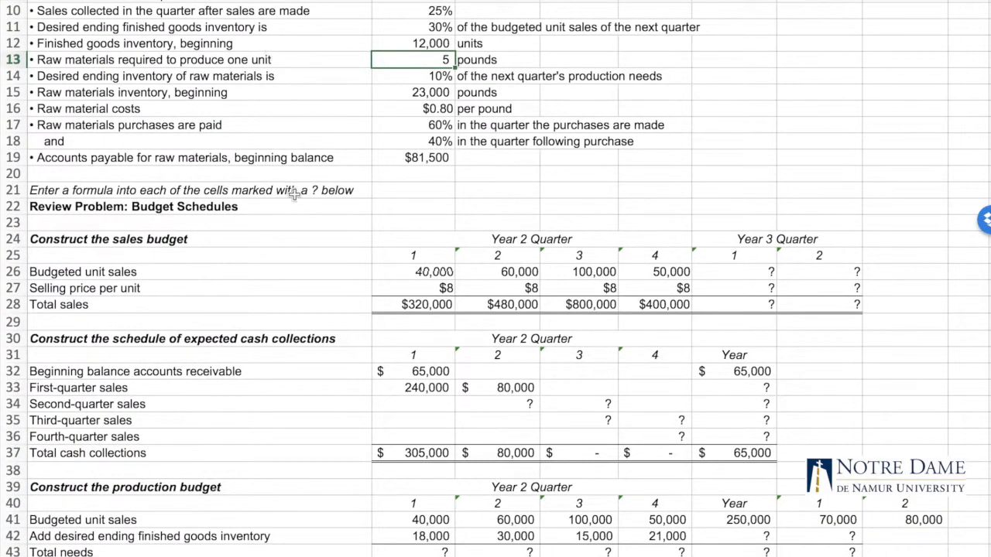
pyautogui.scroll(-7, 294, 195)
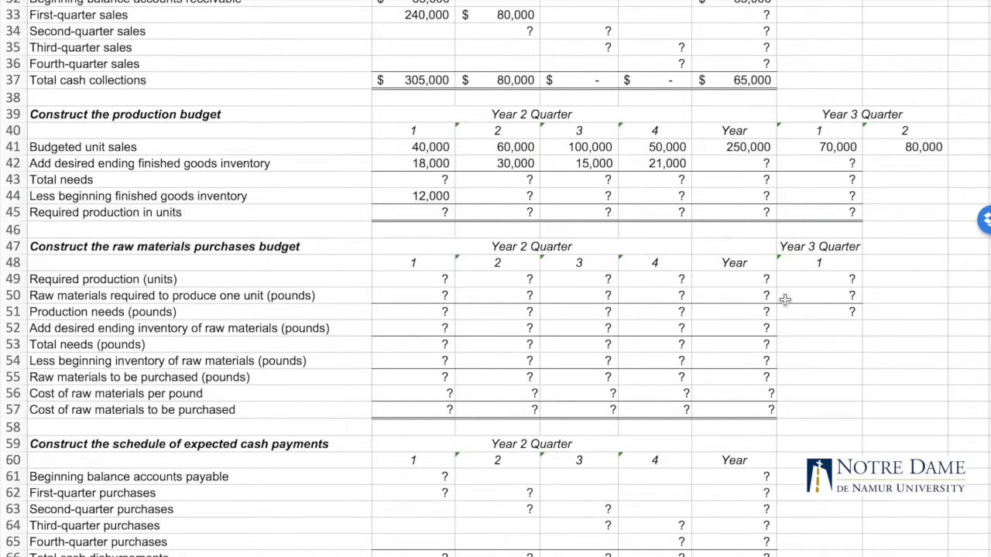
pyautogui.scroll(-3, 576, 302)
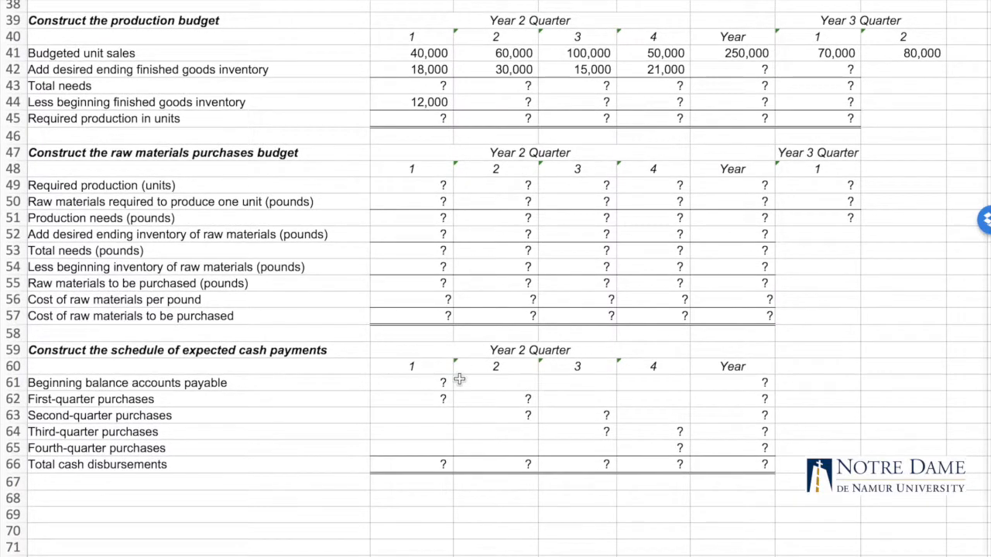
# Review the first- and second-quarter purchases cells in the cash payments schedule, the data section and the remaining schedules
pyautogui.click(418, 418)
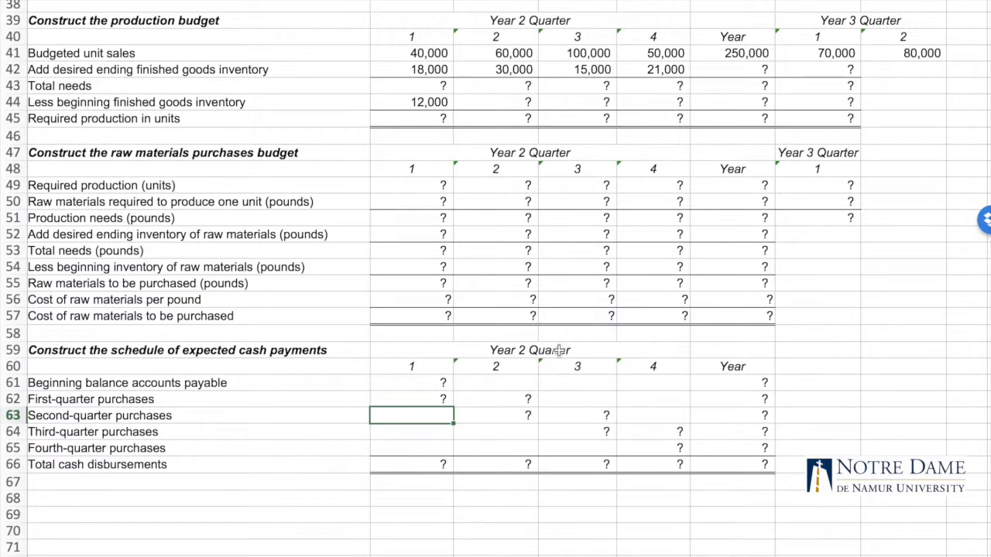
pyautogui.scroll(2, 508, 298)
pyautogui.scroll(2, 509, 300)
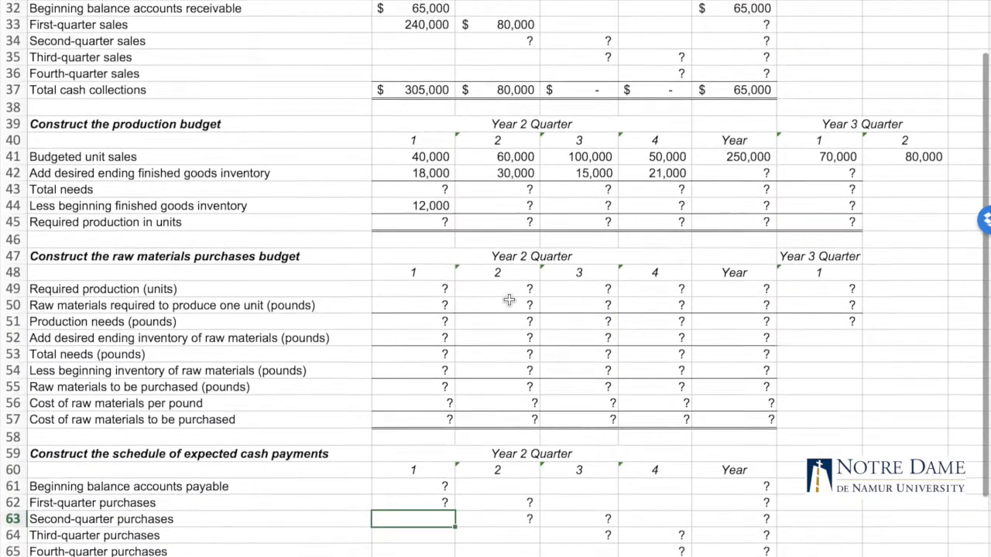
pyautogui.click(398, 499)
pyautogui.click(398, 524)
pyautogui.click(529, 526)
pyautogui.click(524, 511)
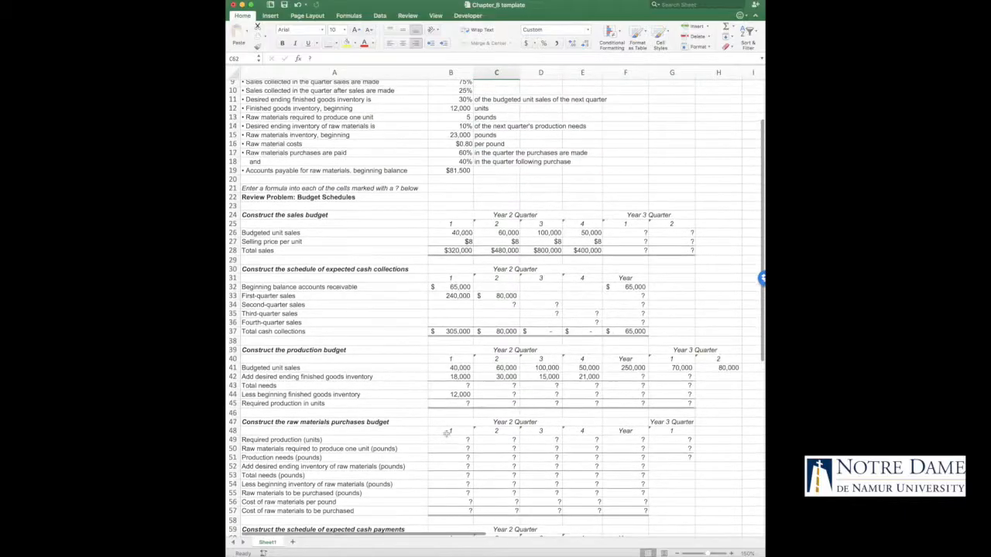
pyautogui.scroll(4, 447, 433)
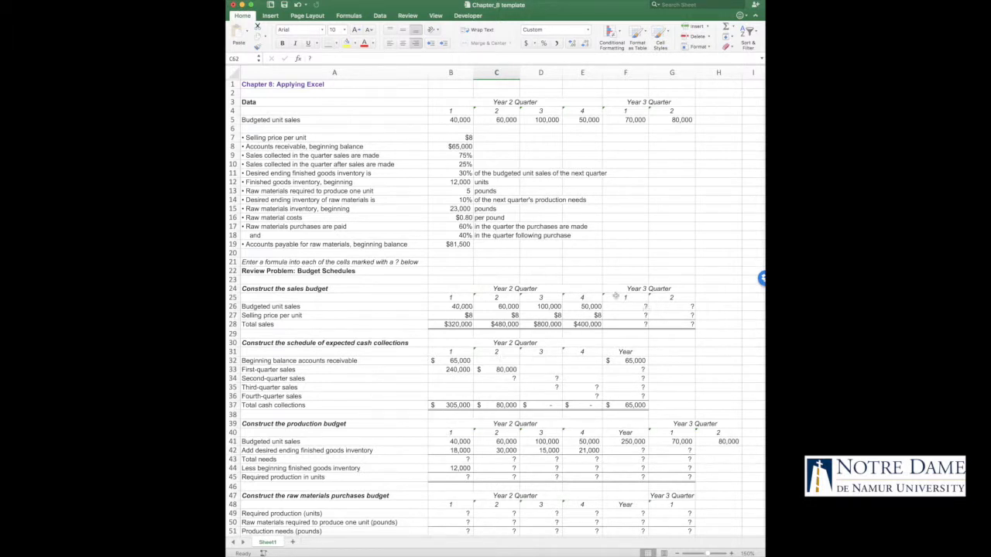
pyautogui.scroll(-2, 472, 425)
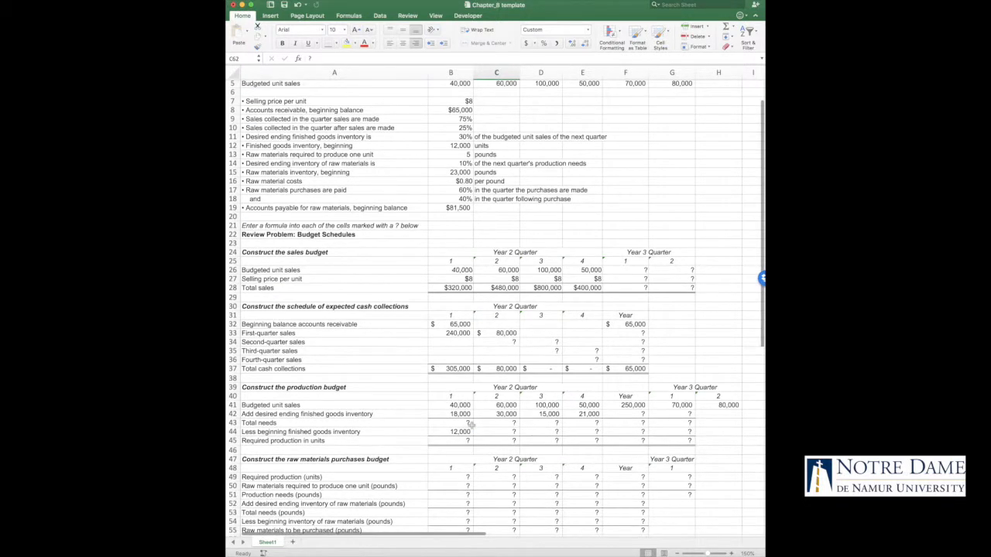
pyautogui.scroll(-10, 472, 425)
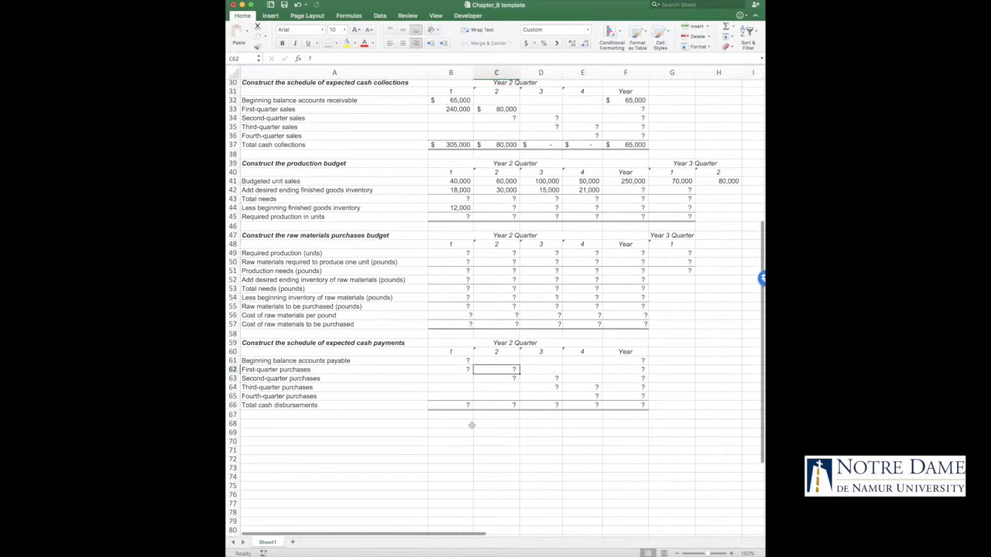
# Inspect the linked formulas for required production in B49, selling price in B27 and budgeted unit sales in B26 through D26
pyautogui.click(466, 253)
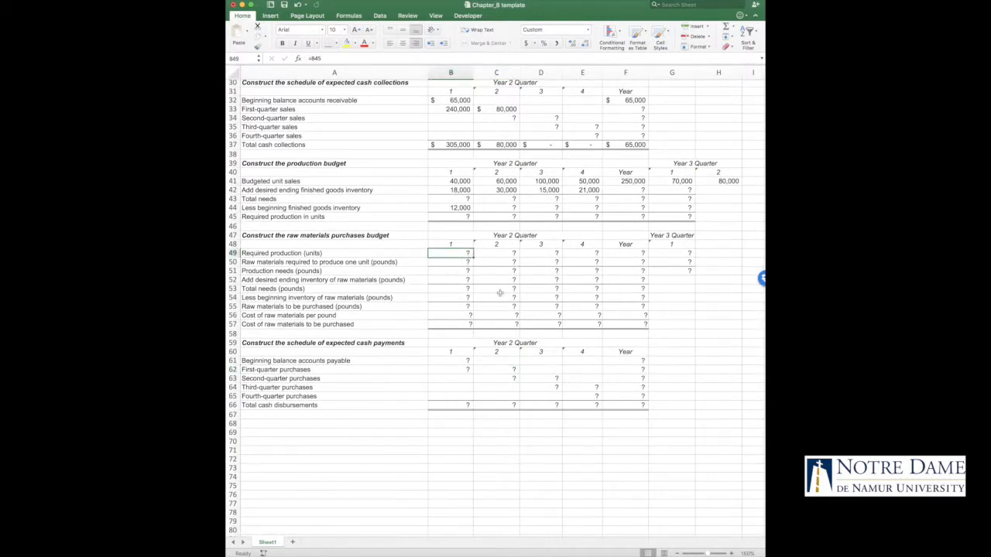
pyautogui.scroll(12, 577, 288)
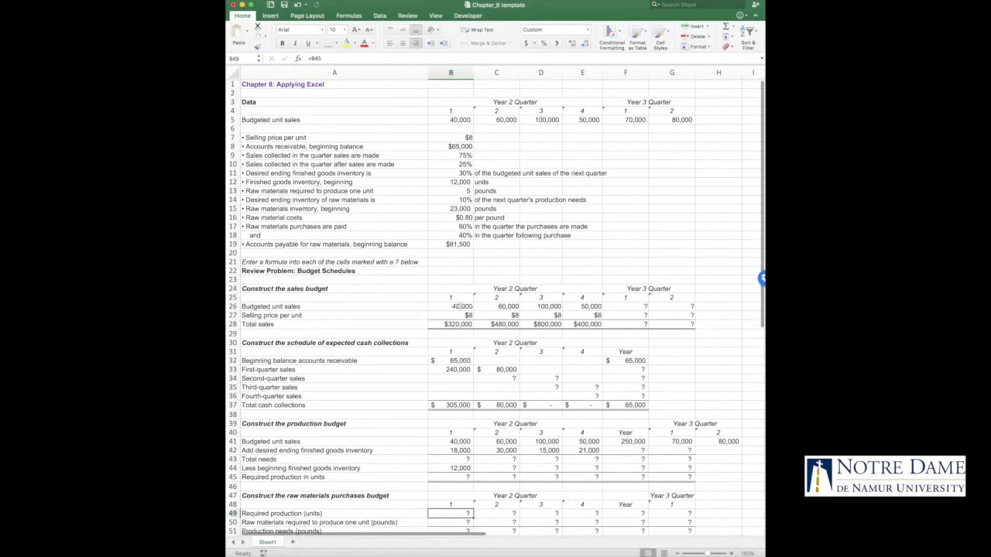
pyautogui.click(460, 315)
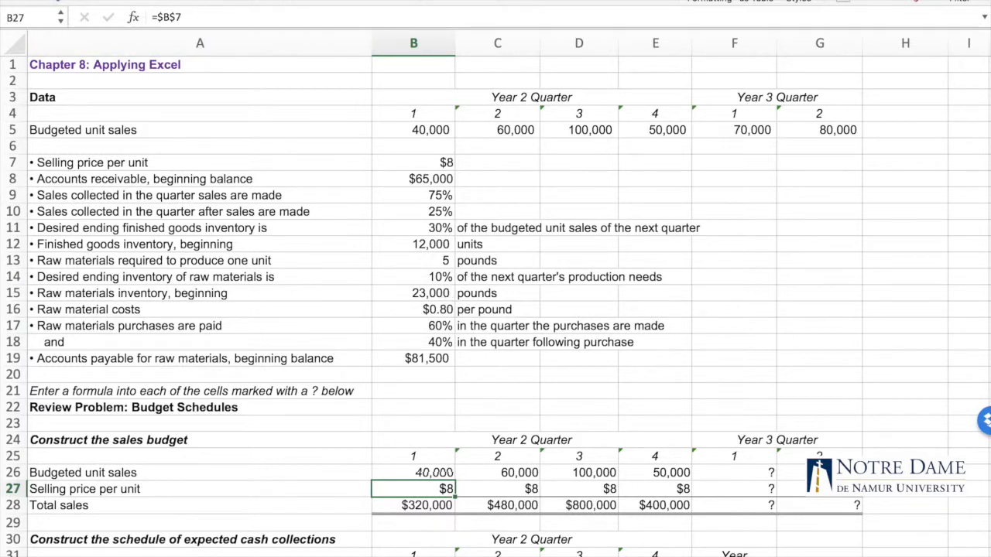
pyautogui.click(428, 474)
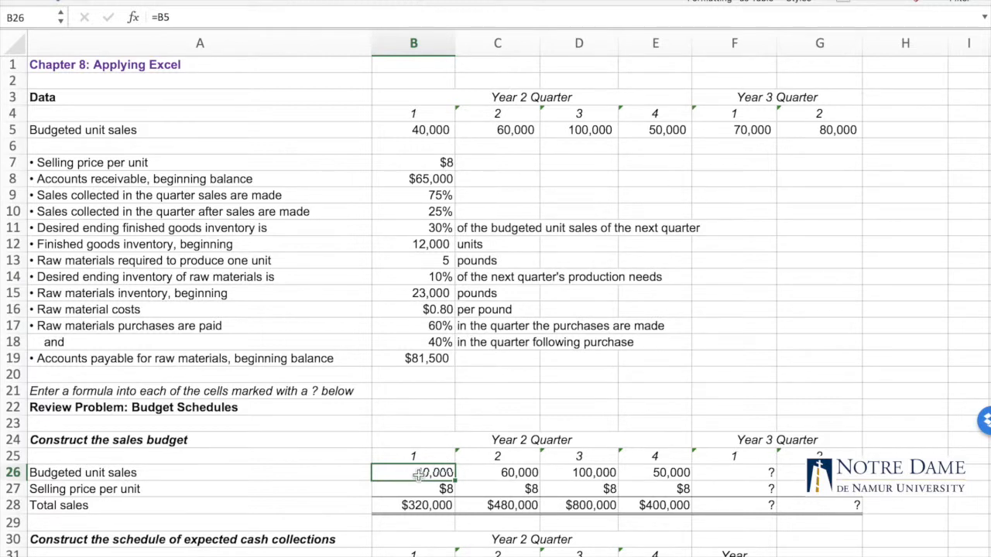
pyautogui.click(496, 473)
pyautogui.doubleClick(500, 472)
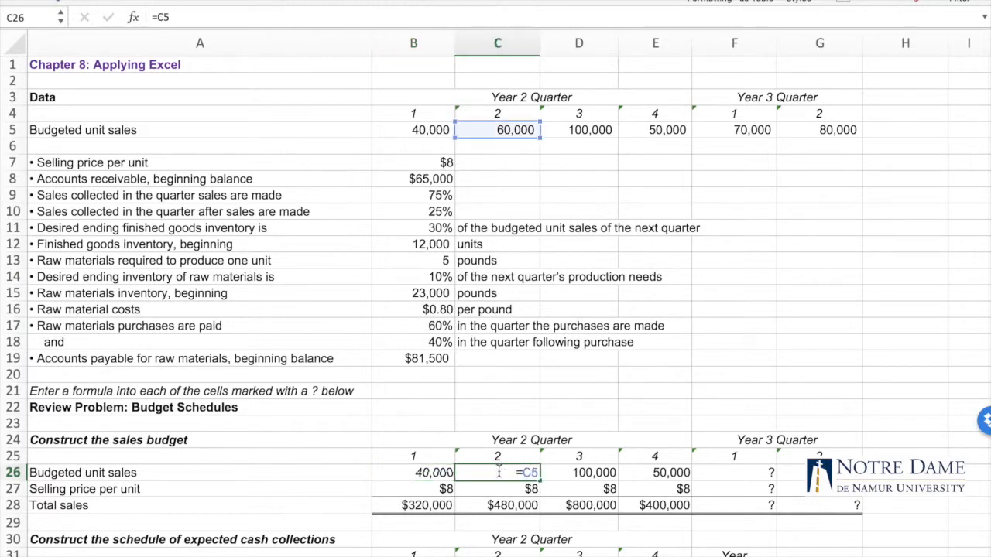
pyautogui.click(595, 475)
pyautogui.press('Escape')
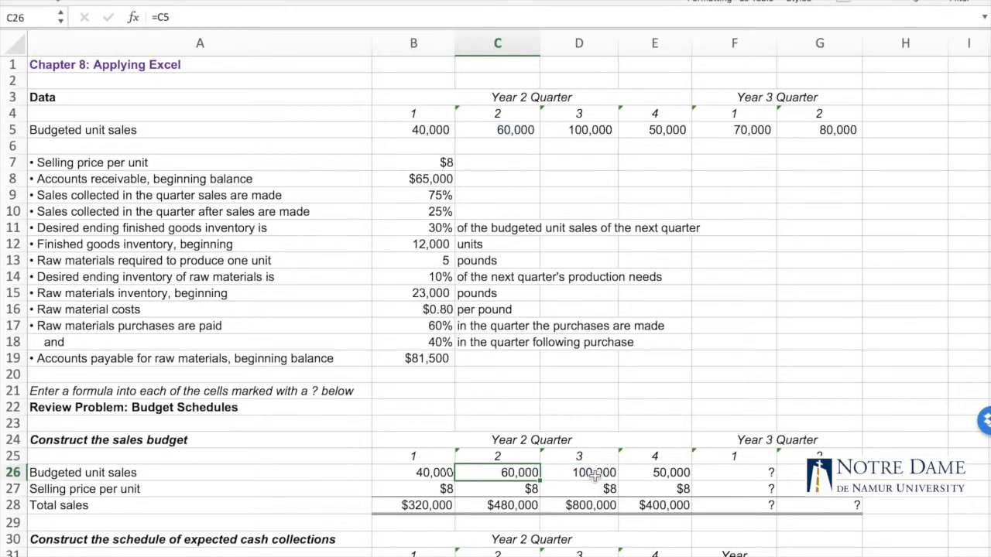
pyautogui.click(595, 474)
pyautogui.doubleClick(595, 473)
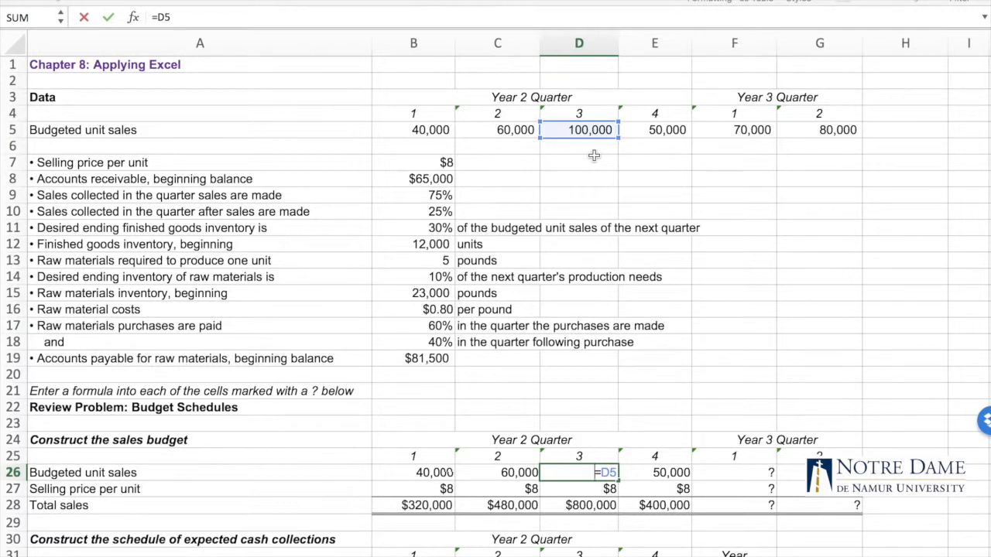
pyautogui.hotkey('ctrl', 'Return')
pyautogui.click(622, 418)
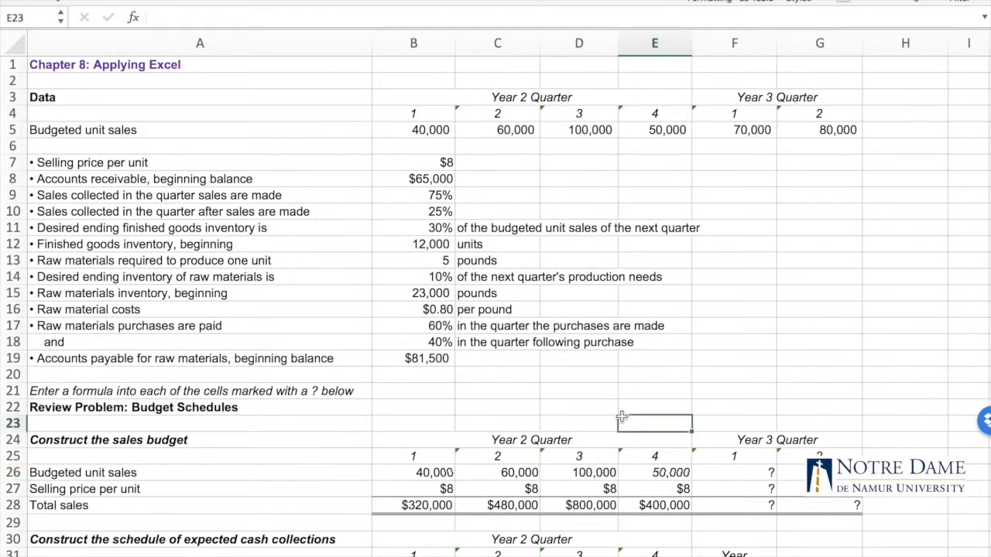
# Examine the selling price link in B27, the desired ending inventory percentage in B11 and the sales collection percentage in B9
pyautogui.click(444, 490)
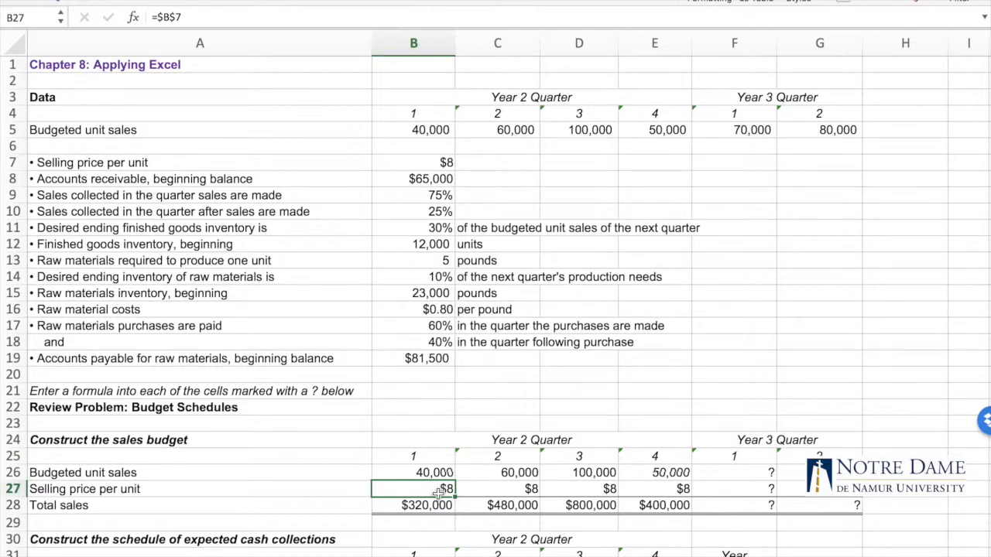
pyautogui.scroll(-9, 438, 492)
pyautogui.scroll(4, 438, 494)
pyautogui.scroll(-1, 439, 495)
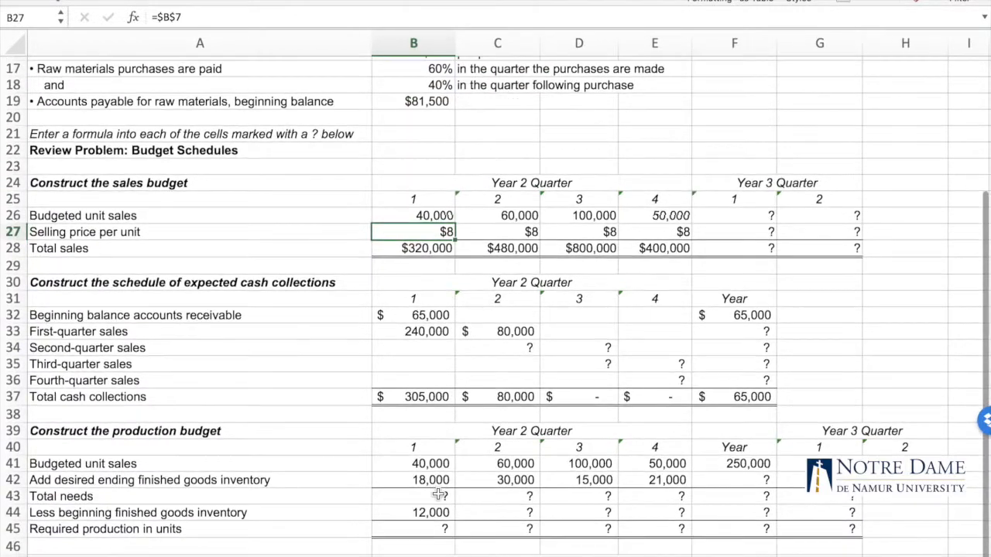
pyautogui.scroll(5, 439, 495)
pyautogui.scroll(1, 438, 494)
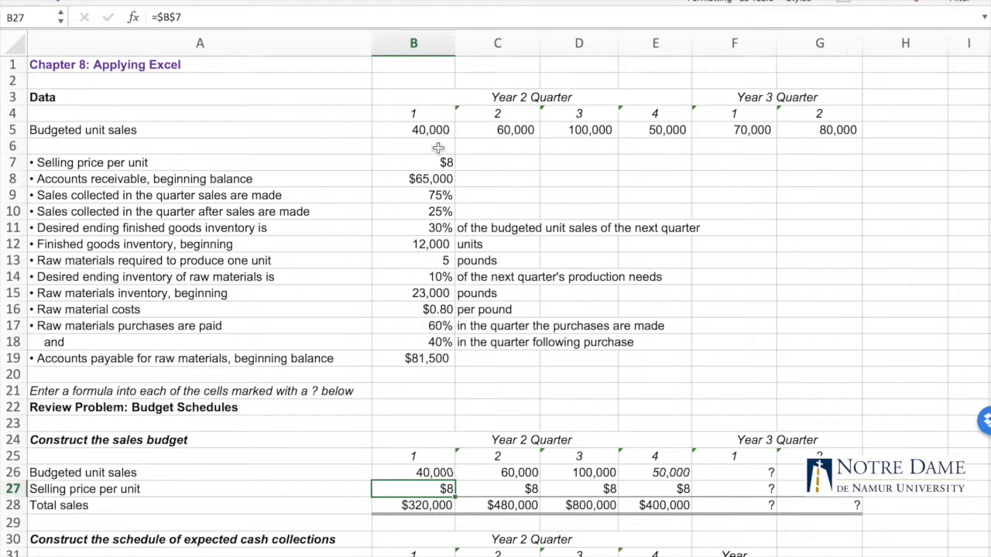
pyautogui.click(501, 228)
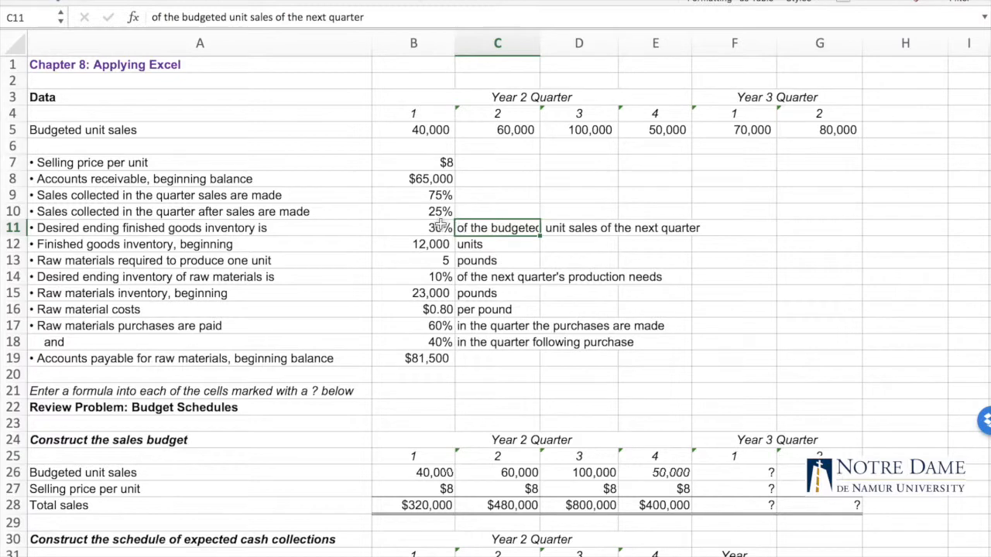
pyautogui.click(436, 226)
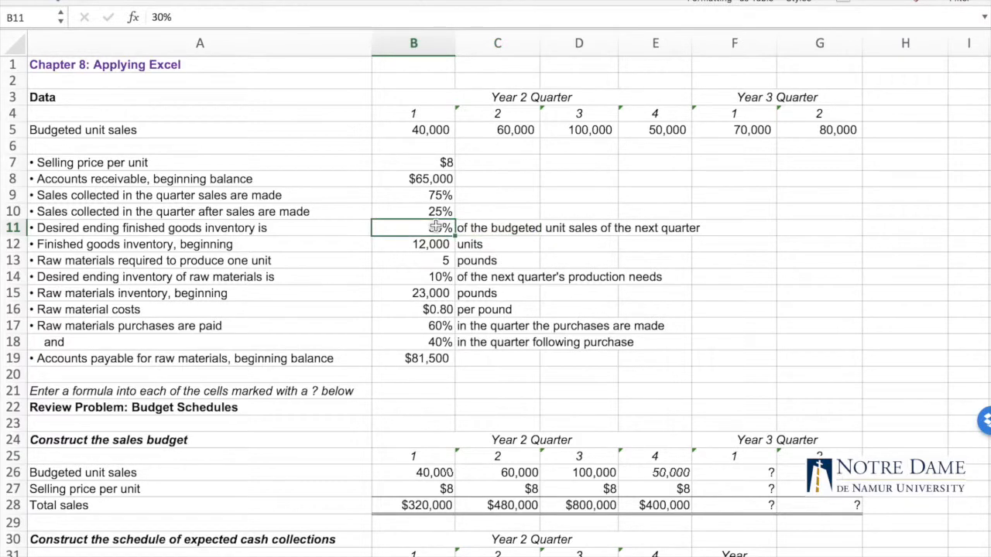
pyautogui.click(428, 195)
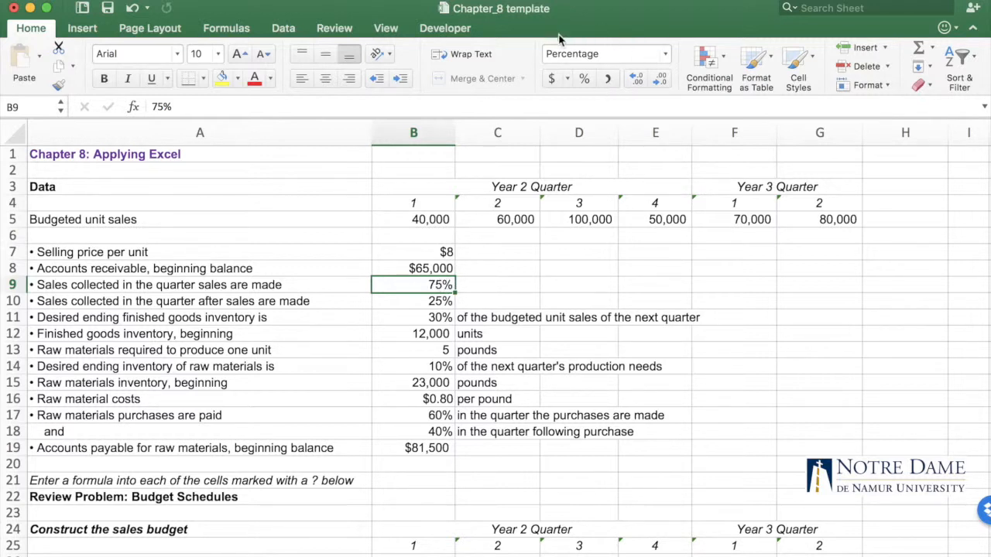
# Enter .75 in C9, beside the percentage of sales collected in the quarter of sale
pyautogui.click(506, 285)
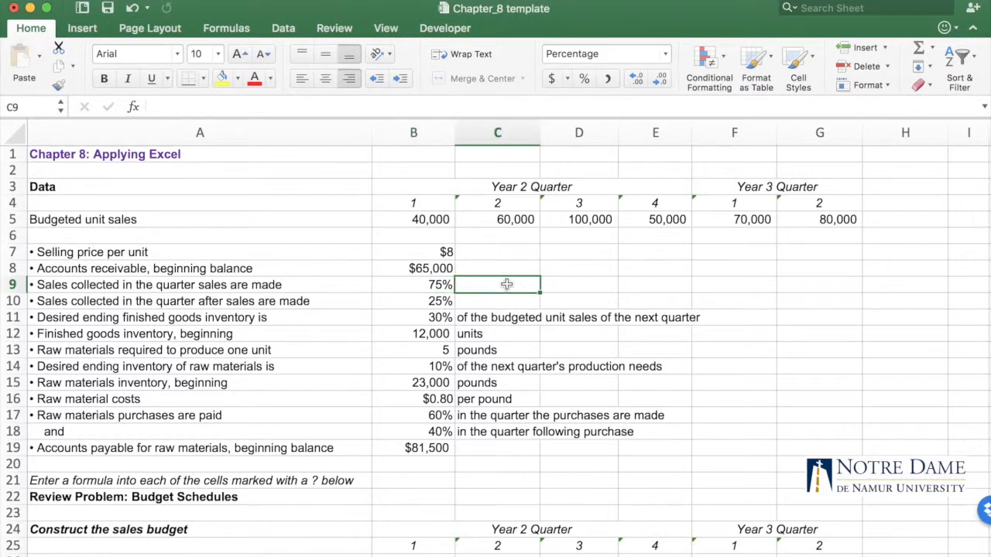
pyautogui.doubleClick(506, 285)
pyautogui.write('.075')
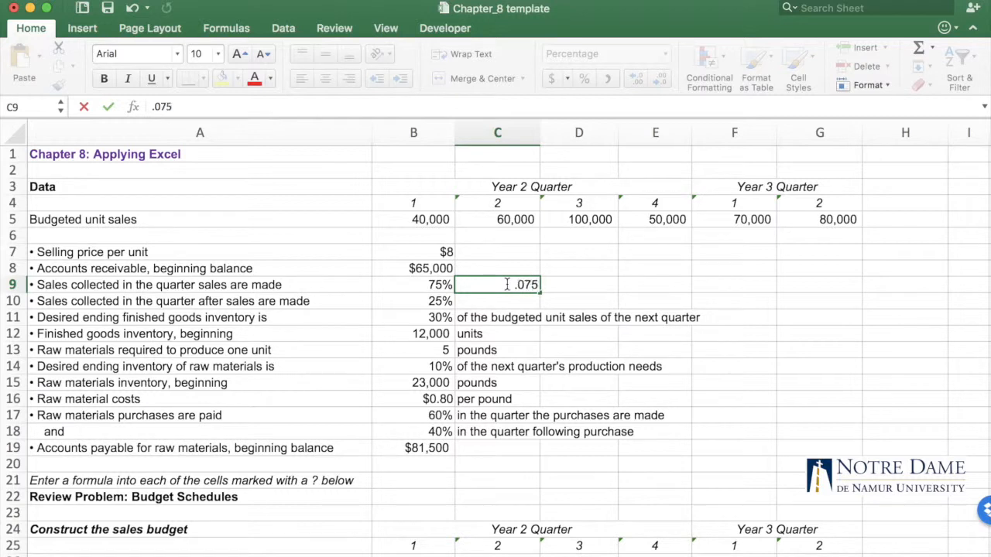
pyautogui.press('BackSpace')
pyautogui.press('BackSpace')
pyautogui.press('Return')
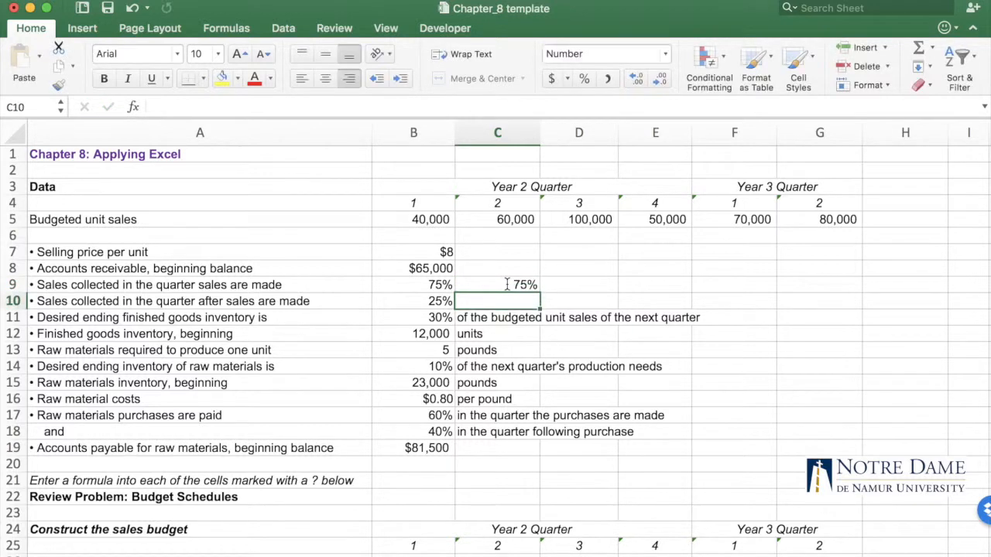
# Change the number format of C9 to General
pyautogui.click(507, 285)
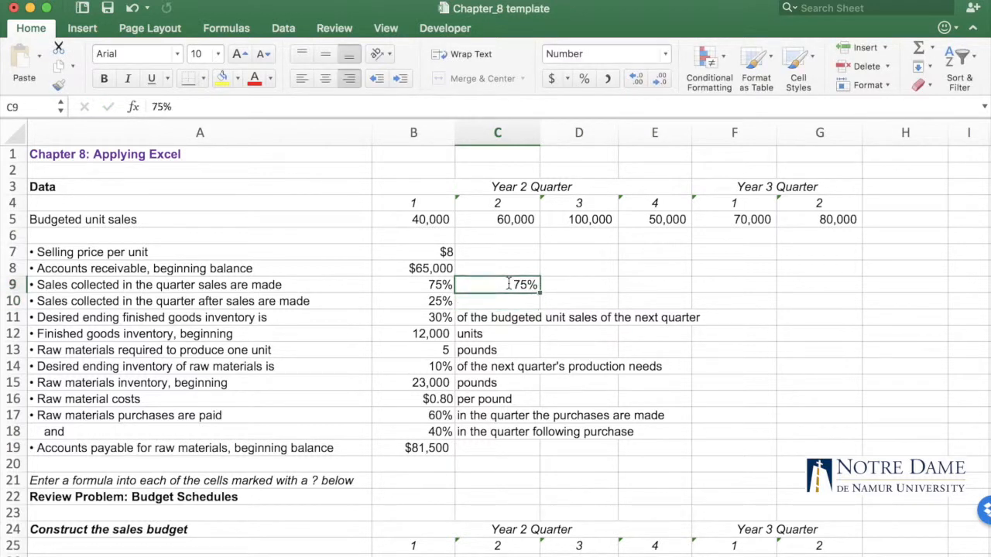
pyautogui.click(646, 53)
pyautogui.click(665, 55)
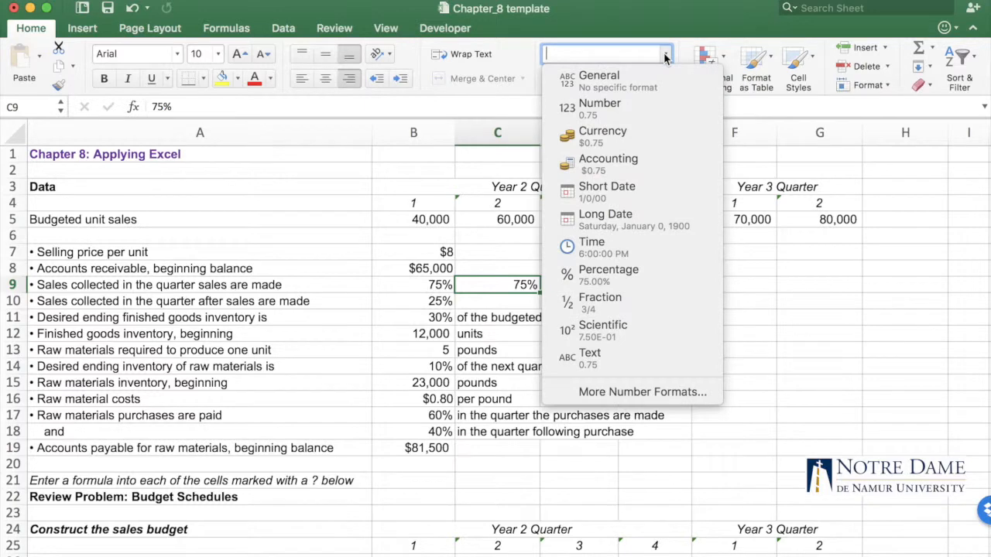
pyautogui.click(653, 81)
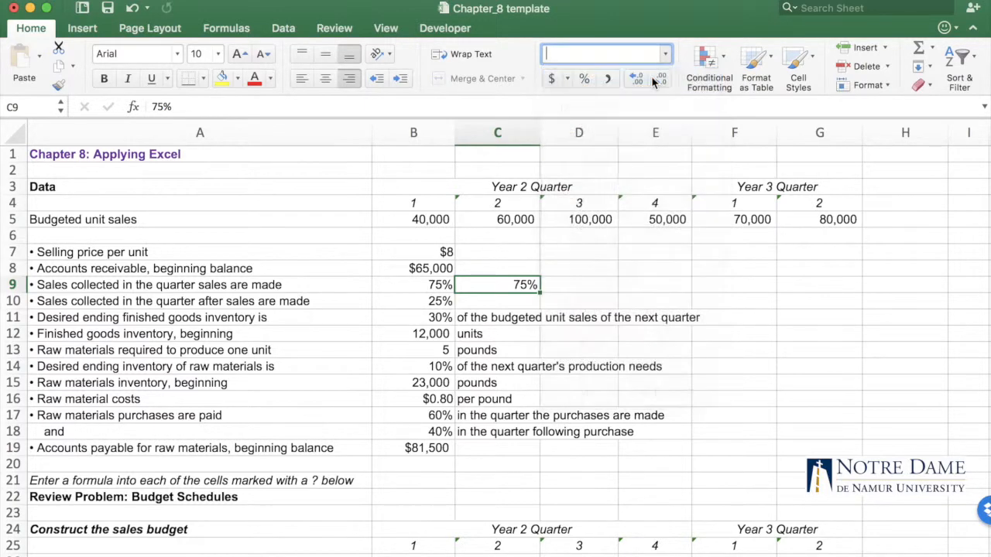
pyautogui.click(607, 290)
pyautogui.click(529, 286)
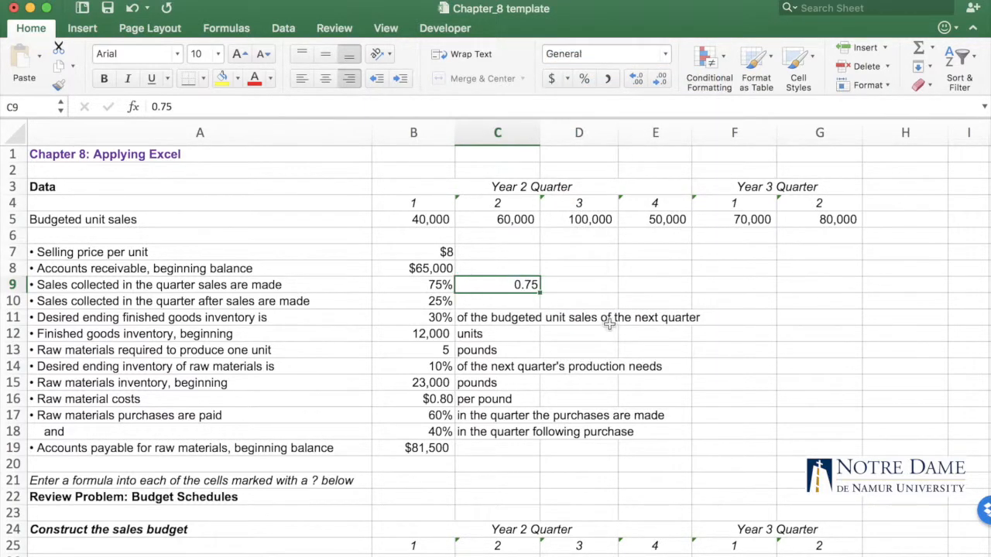
# Enter 75% in D9 for comparison with the decimal entry in C9
pyautogui.click(566, 285)
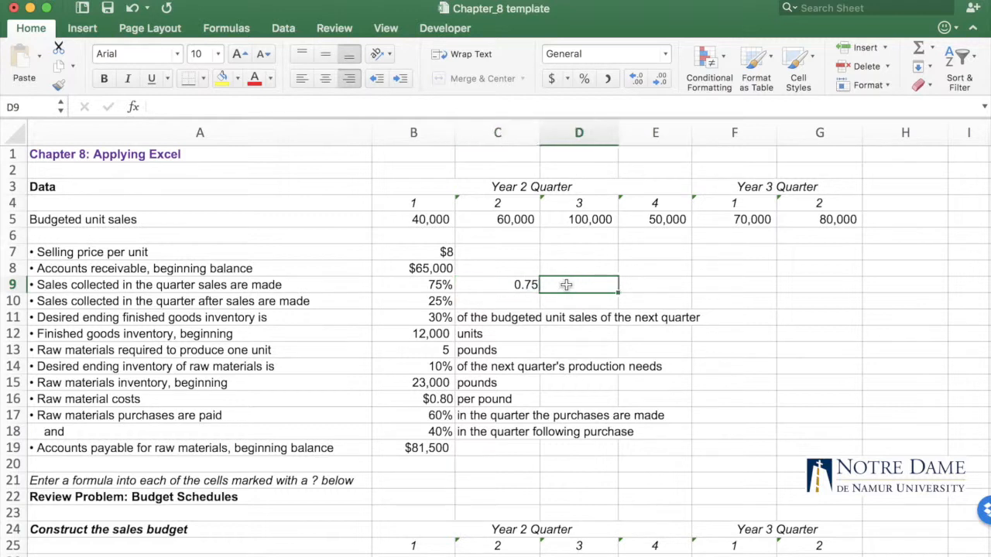
pyautogui.write('75')
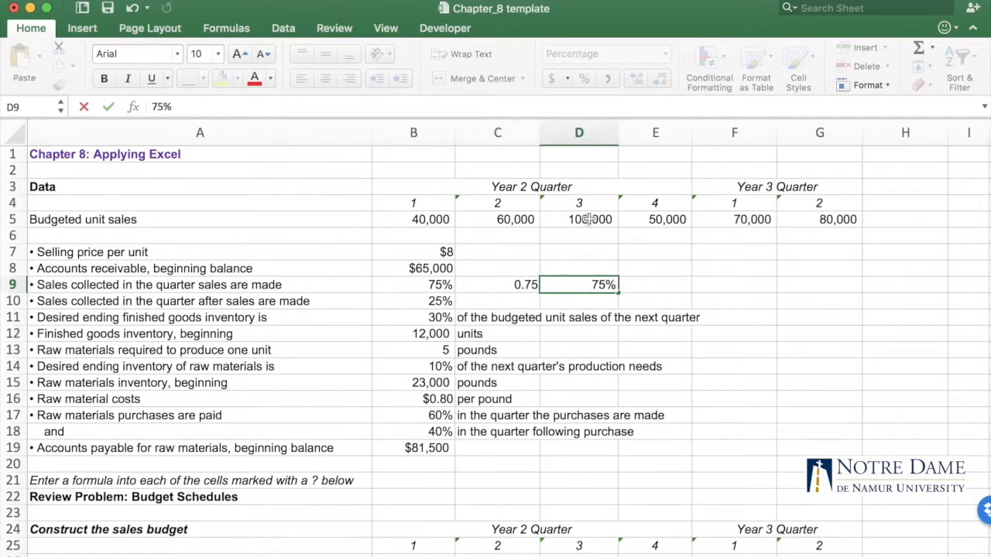
pyautogui.click(636, 288)
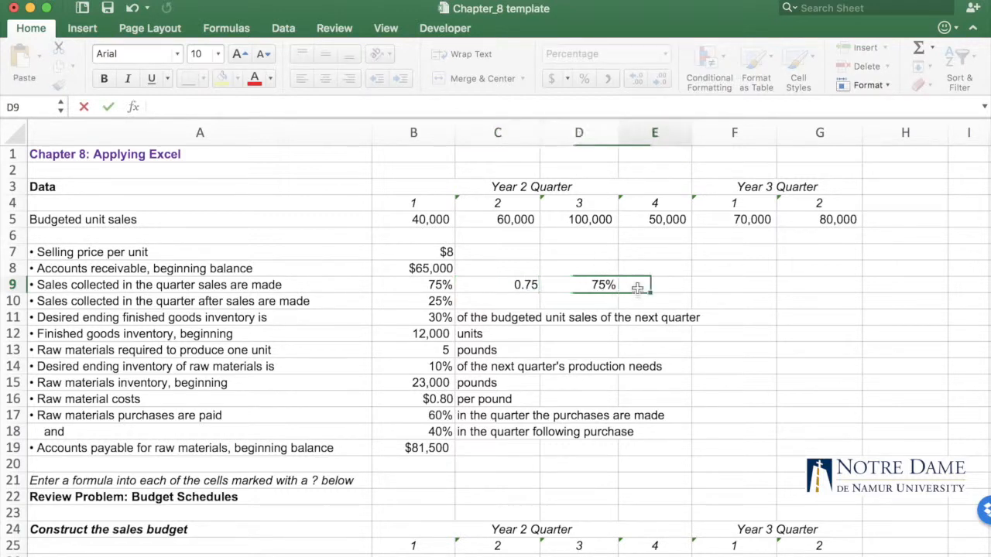
# Replace the value in C9 with 75 and compare it with the percentage entry in D9
pyautogui.click(532, 285)
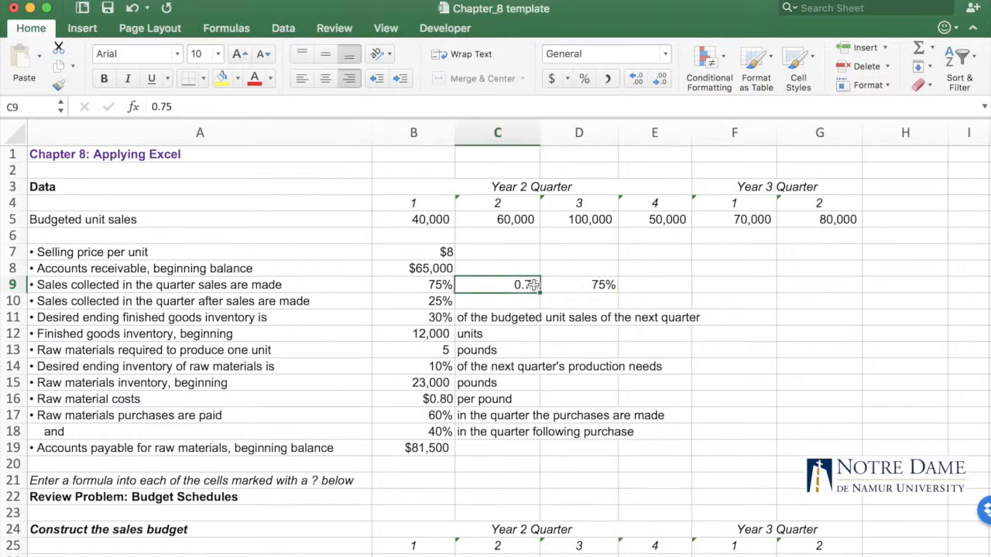
pyautogui.write('75')
pyautogui.click(542, 271)
pyautogui.click(520, 285)
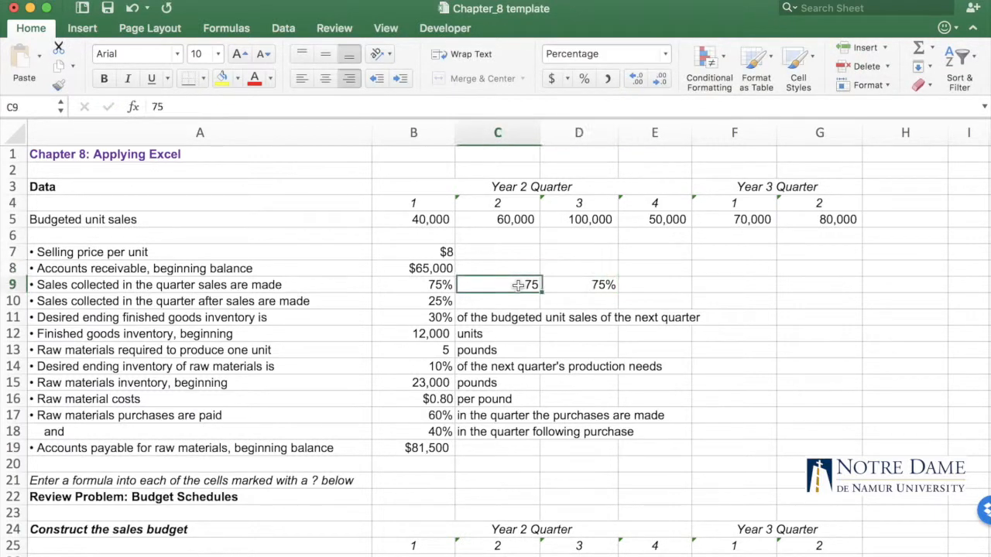
pyautogui.click(594, 285)
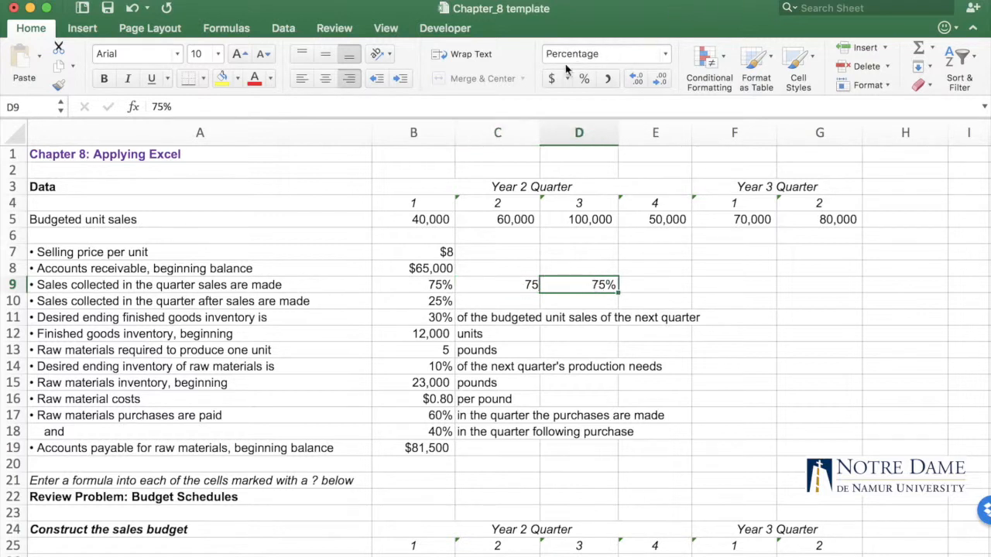
# Apply the Percentage number format to C9
pyautogui.click(527, 283)
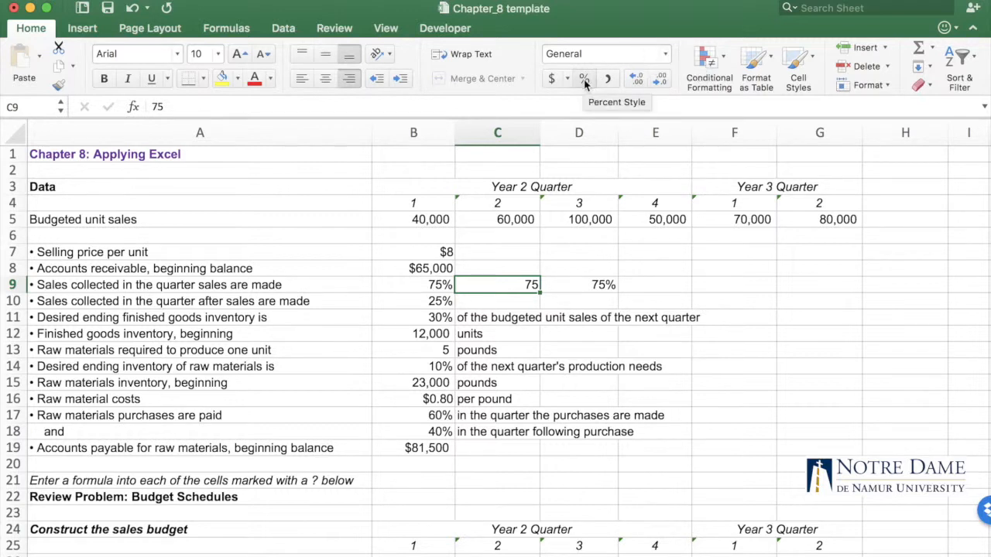
pyautogui.click(665, 54)
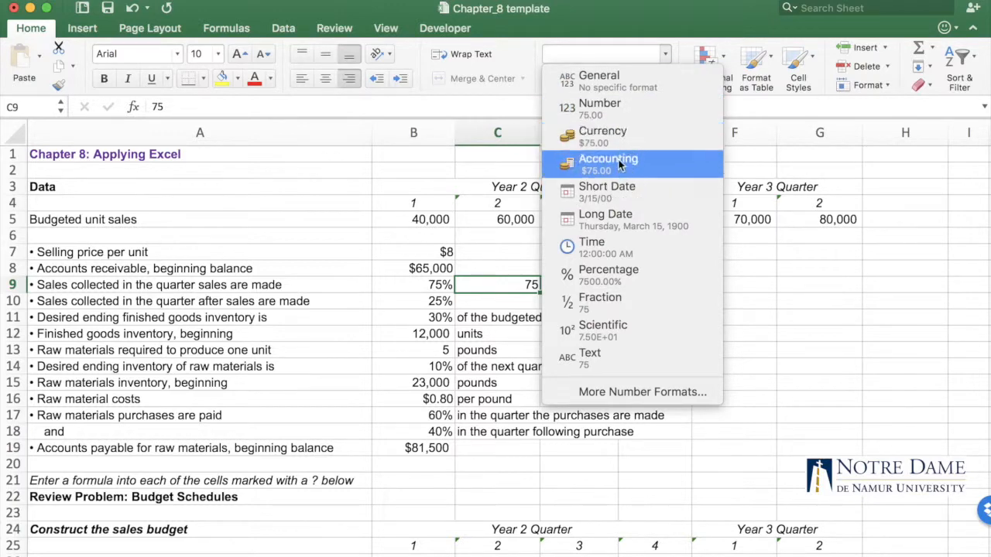
pyautogui.click(627, 277)
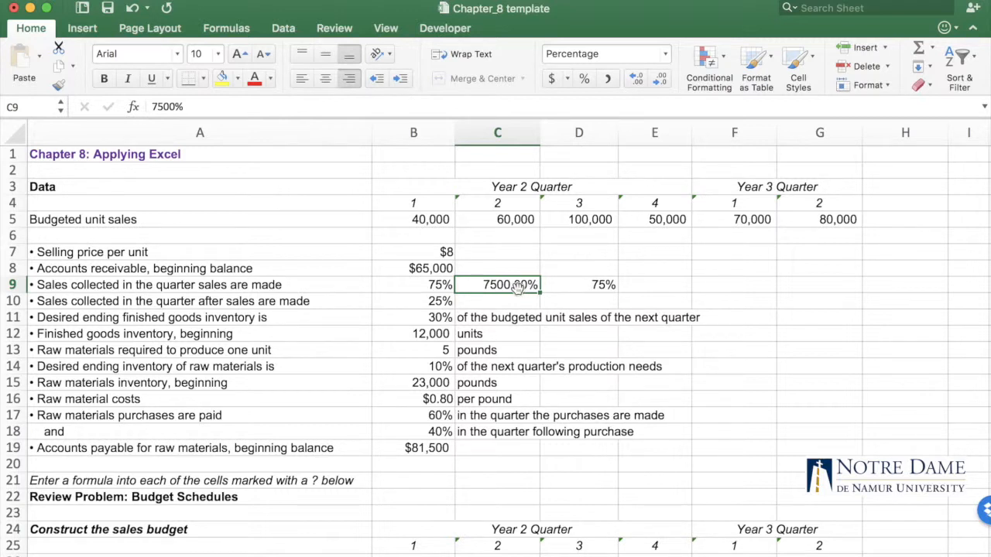
# Clear C9 and enter .75 in the percentage-formatted cell
pyautogui.press('Delete')
pyautogui.write('.75')
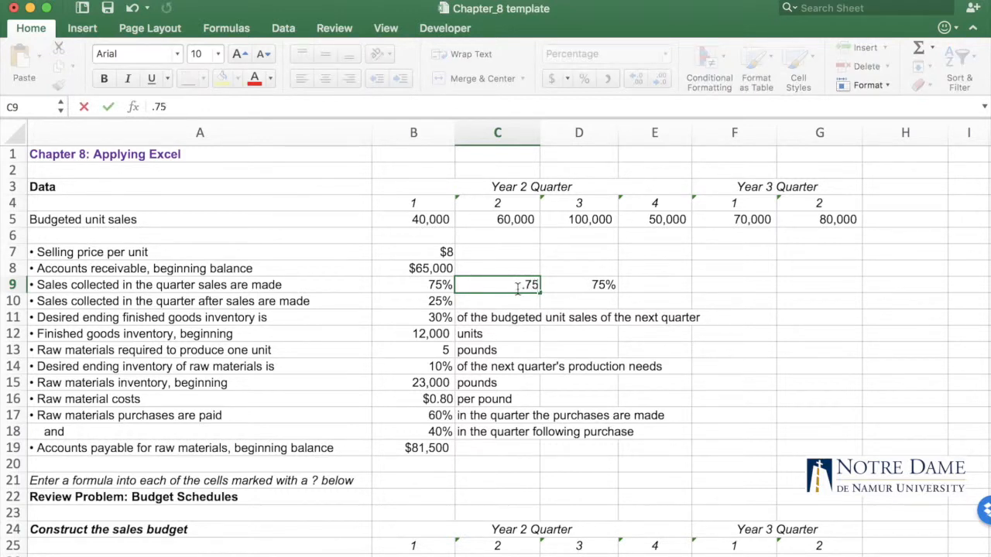
pyautogui.press('Return')
# Try out more decimal places for the percentage in C9, finishing with no decimals
pyautogui.click(511, 288)
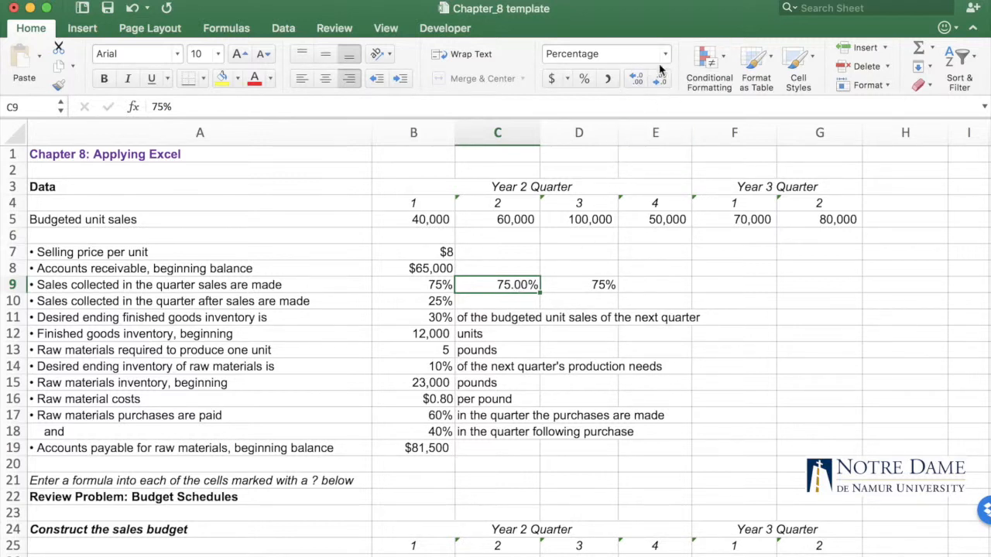
pyautogui.click(637, 81)
pyautogui.click(637, 80)
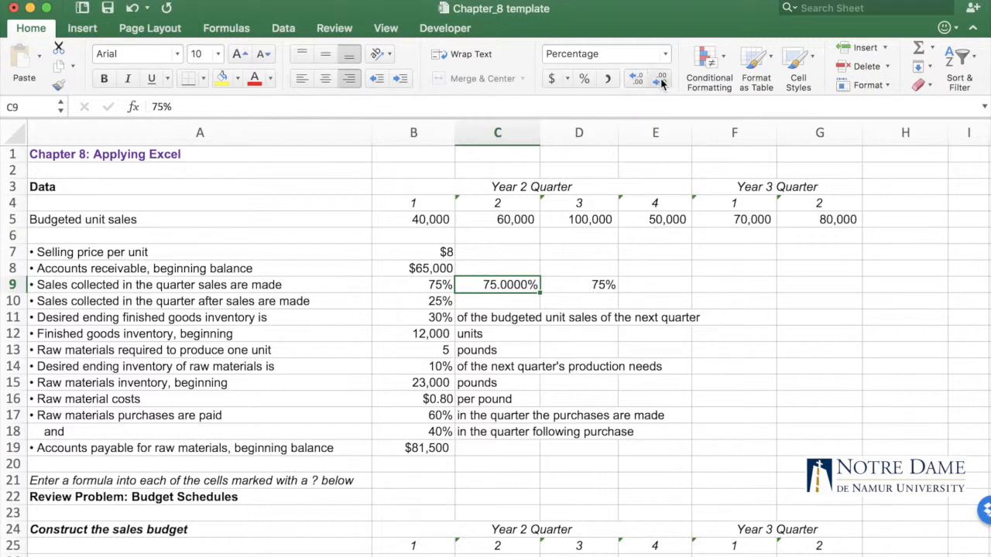
pyautogui.click(661, 81)
pyautogui.click(661, 80)
pyautogui.click(661, 80)
pyautogui.click(661, 81)
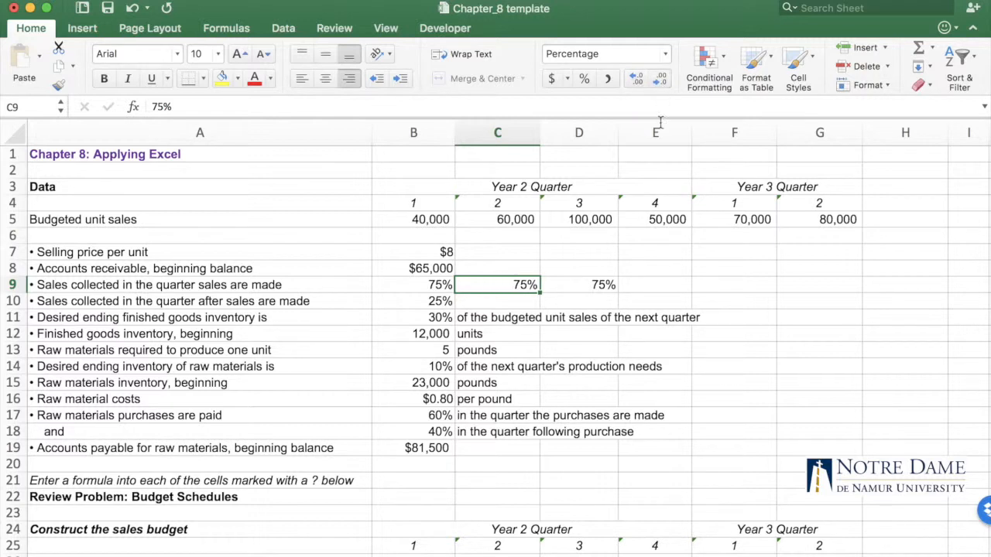
# Delete the test percentages from D9 and C9
pyautogui.click(704, 294)
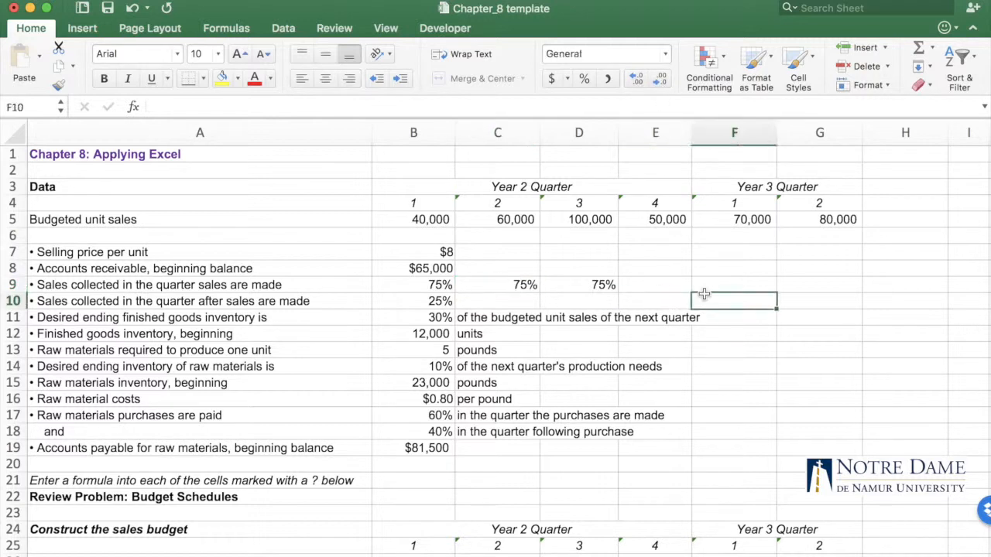
pyautogui.click(572, 281)
pyautogui.press('Delete')
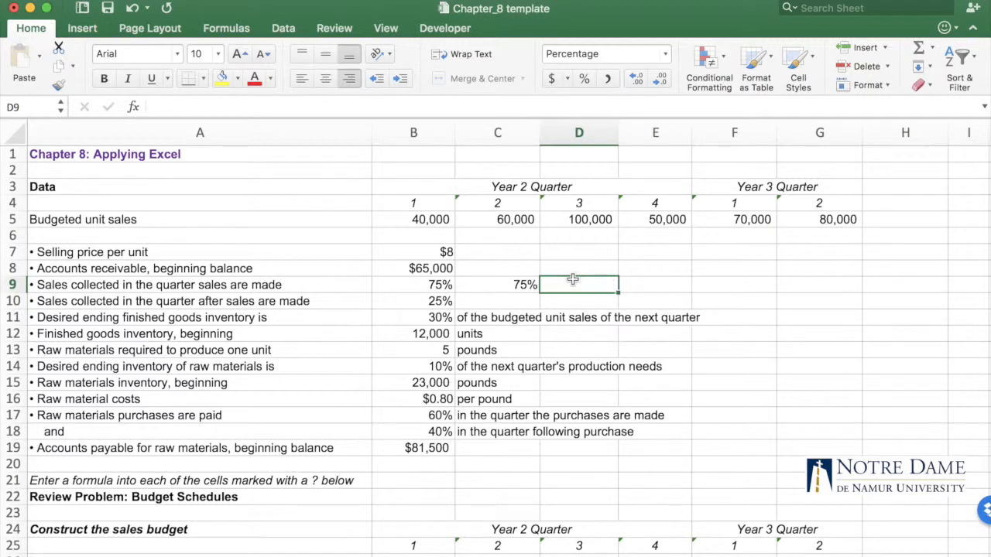
pyautogui.click(522, 285)
pyautogui.press('Delete')
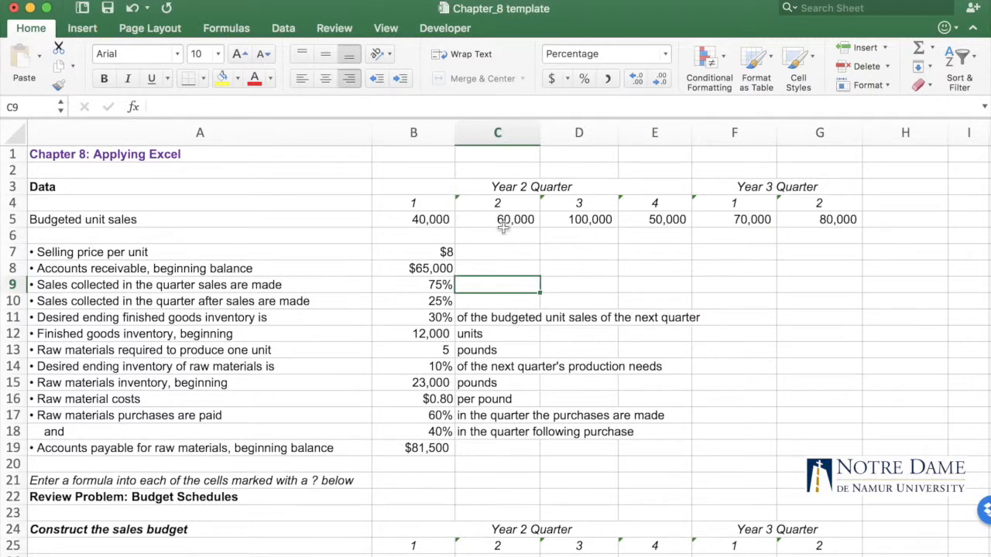
# Review the number formats of the data inputs in column B, from the collection percentage in B9 to accounts payable in B19
pyautogui.click(436, 287)
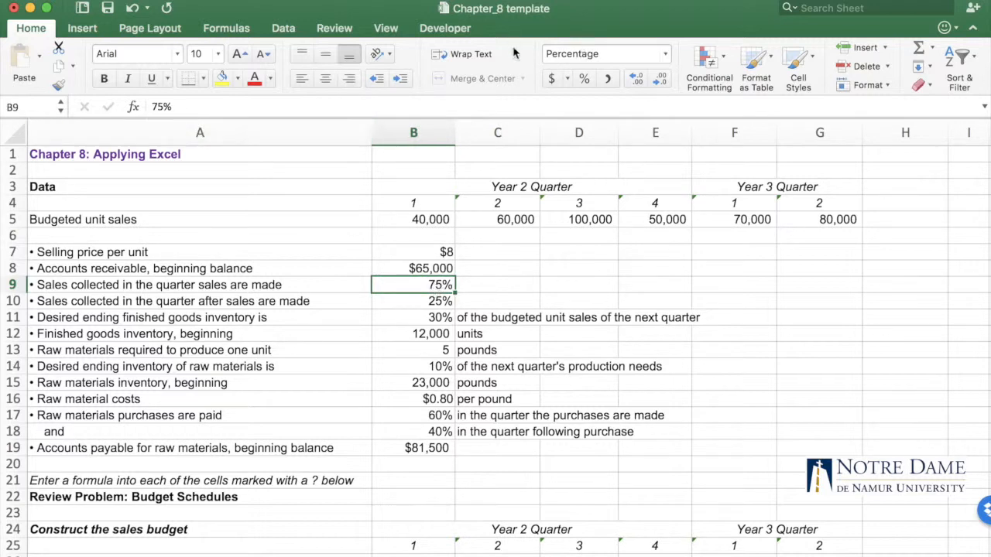
pyautogui.click(428, 334)
pyautogui.click(429, 353)
pyautogui.click(428, 369)
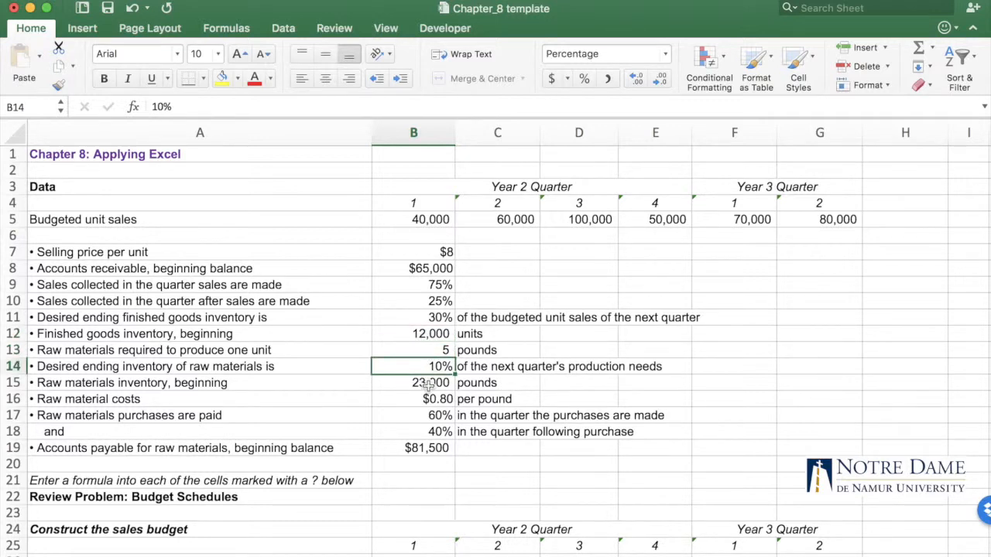
pyautogui.click(428, 399)
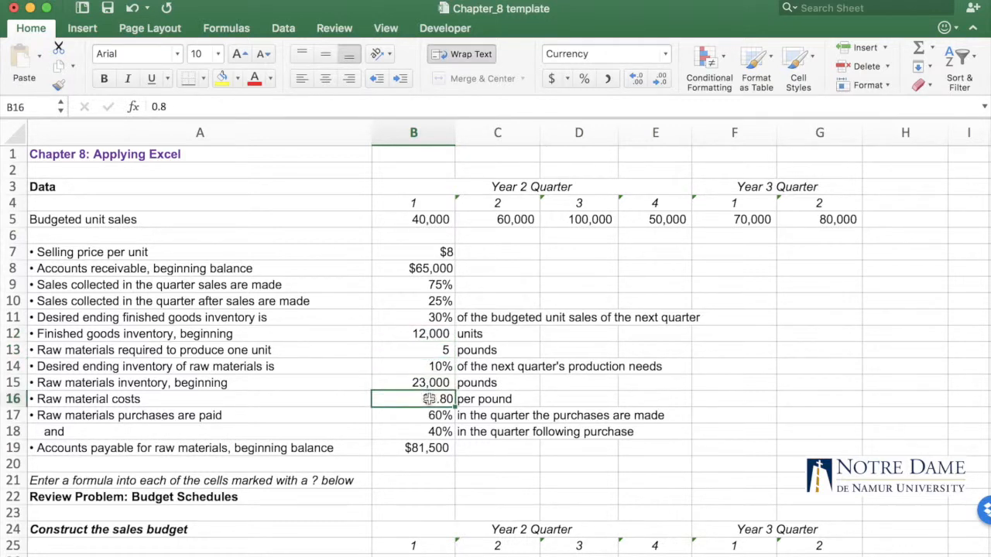
pyautogui.click(428, 451)
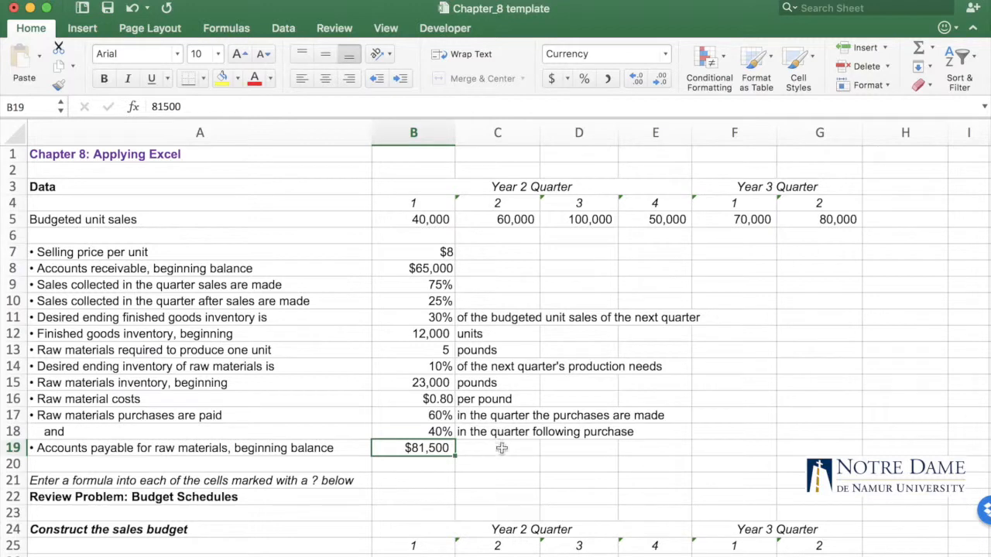
pyautogui.click(508, 462)
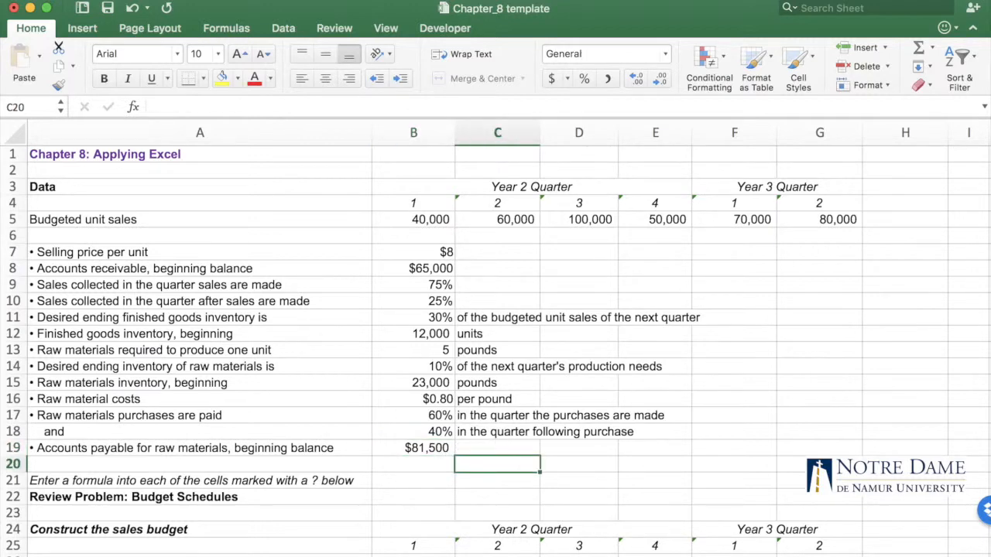
pyautogui.scroll(-4, 421, 501)
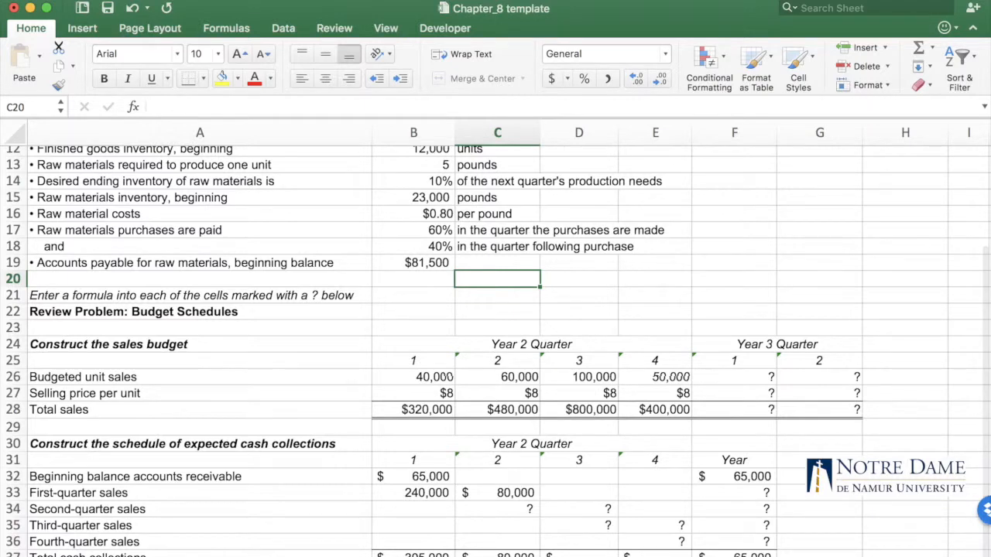
pyautogui.scroll(4, 496, 348)
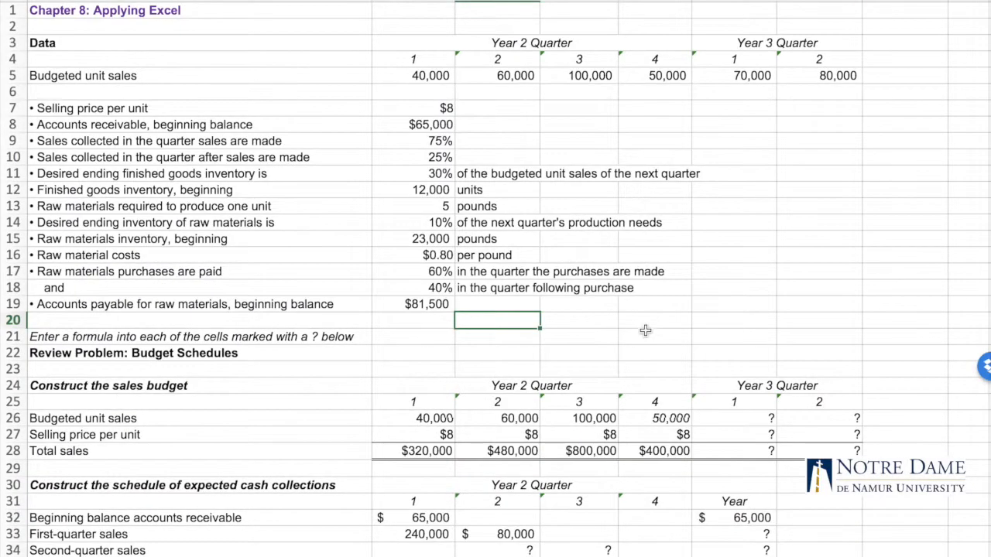
# Review the data section and the linked Quarter 1 cells in the production budget (B41, B42) and sales budget (B26, B27)
pyautogui.click(614, 315)
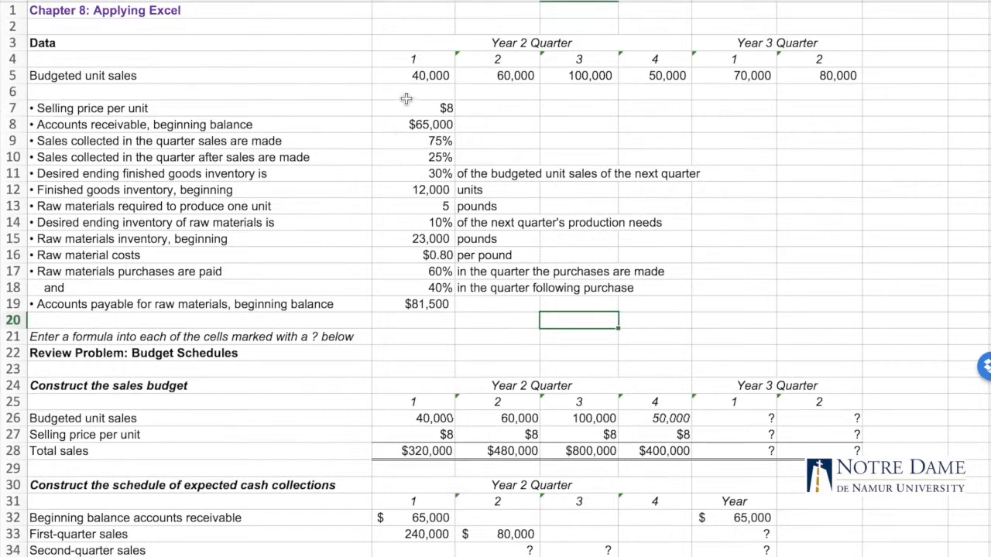
pyautogui.click(421, 320)
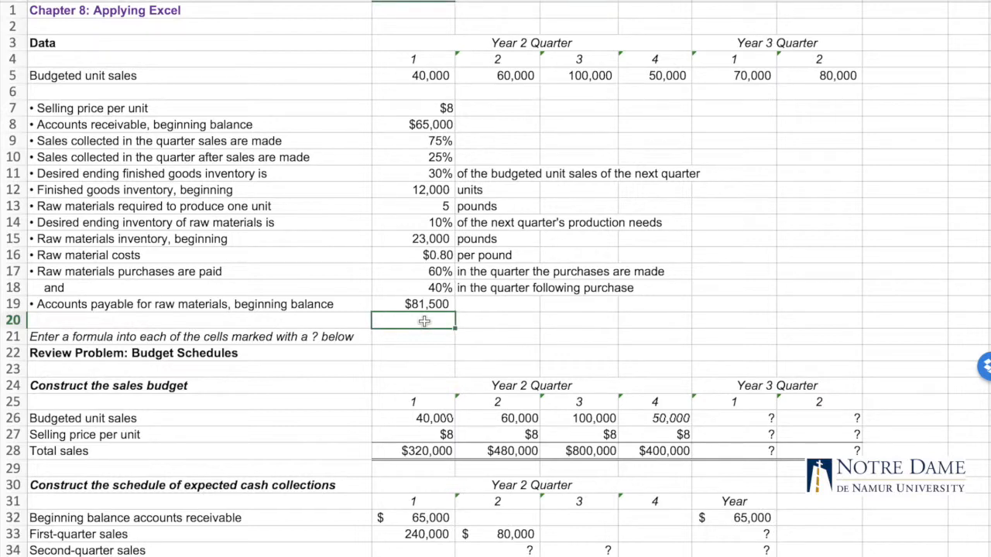
pyautogui.scroll(-6, 424, 320)
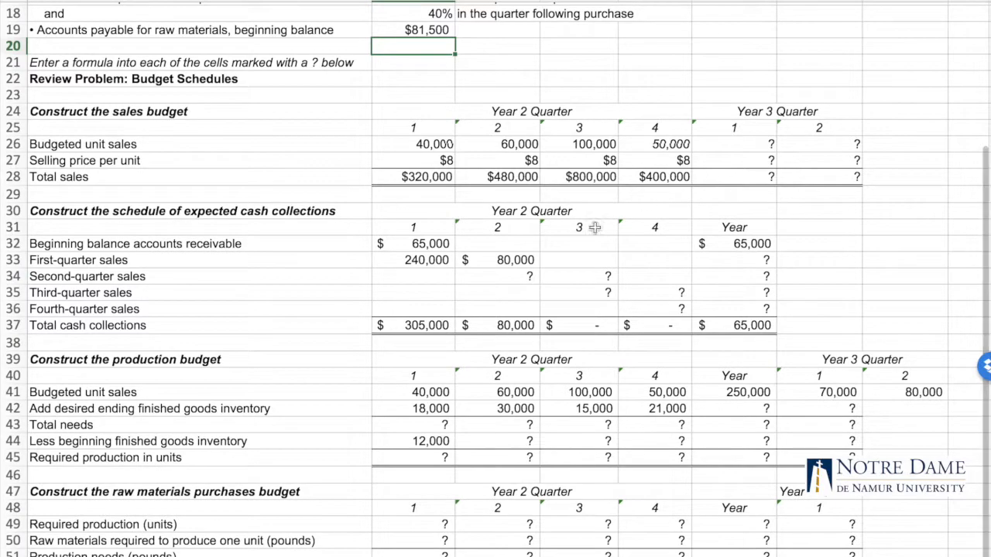
pyautogui.scroll(5, 504, 493)
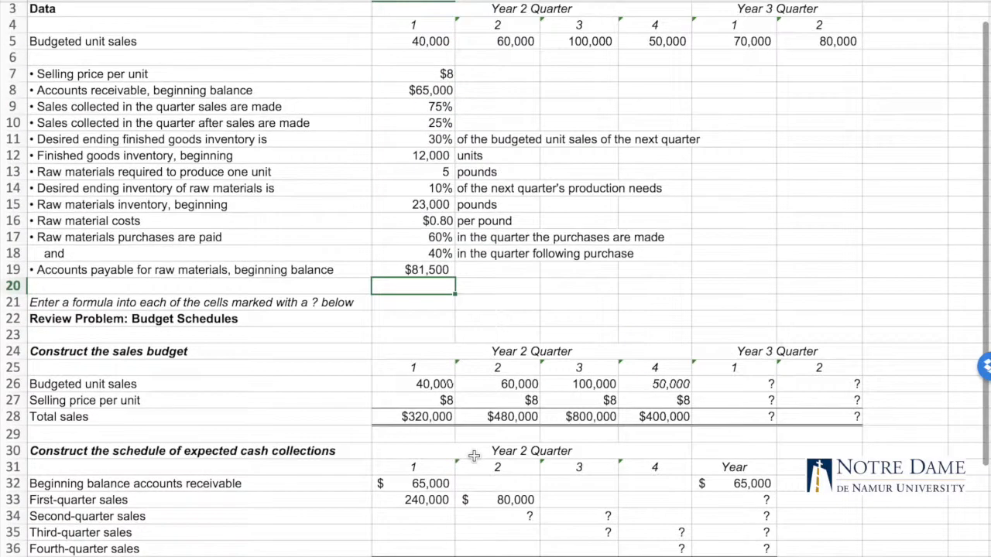
pyautogui.scroll(-7, 471, 454)
pyautogui.click(419, 310)
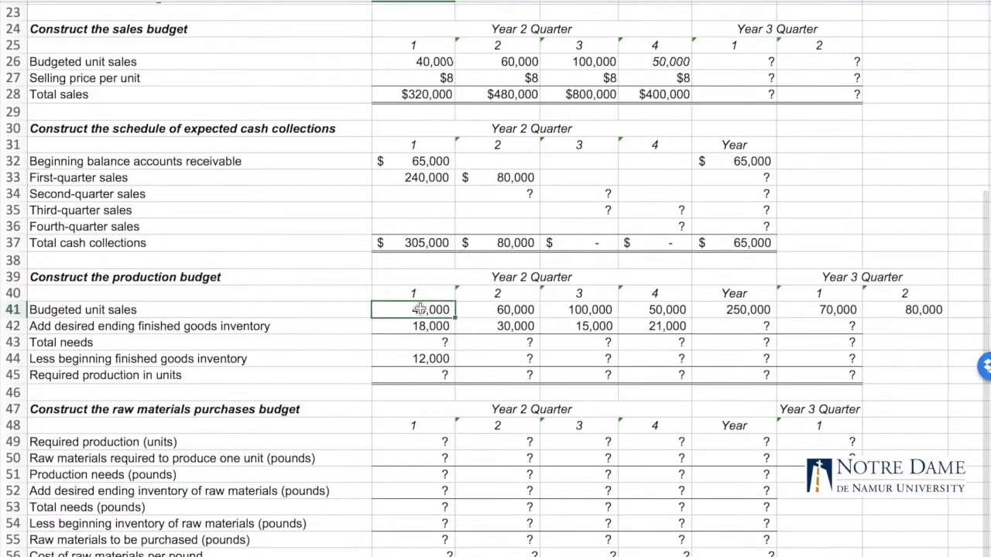
pyautogui.click(422, 328)
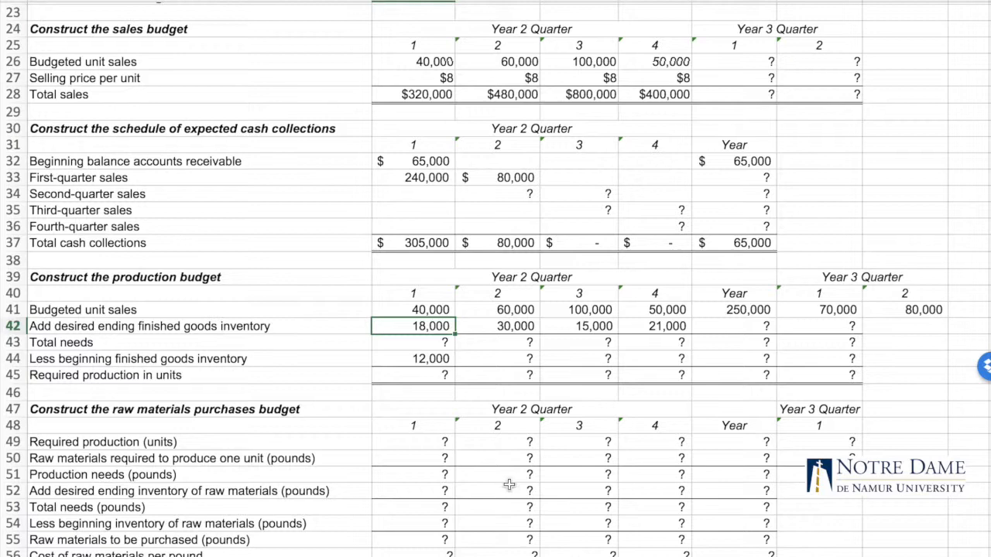
pyautogui.scroll(5, 507, 483)
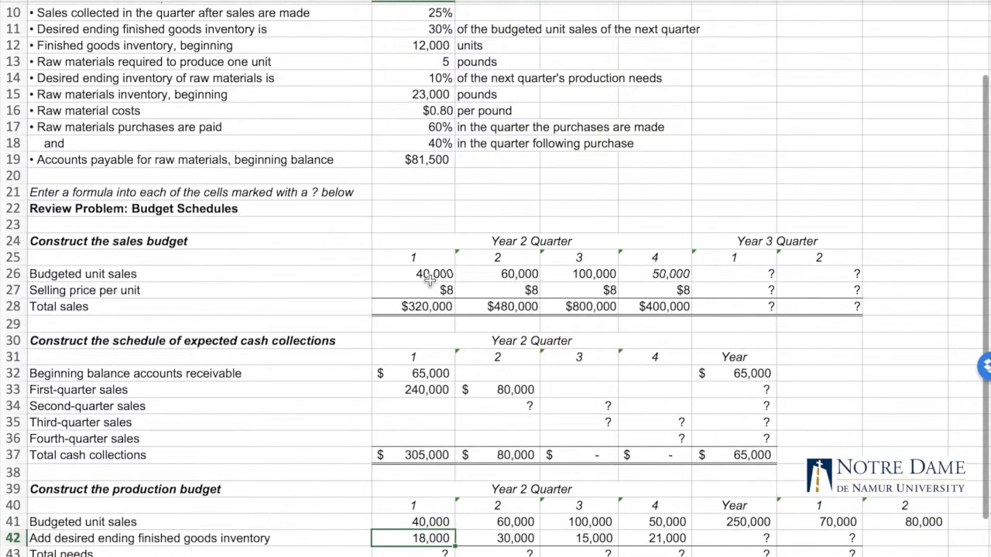
pyautogui.click(435, 274)
pyautogui.click(436, 290)
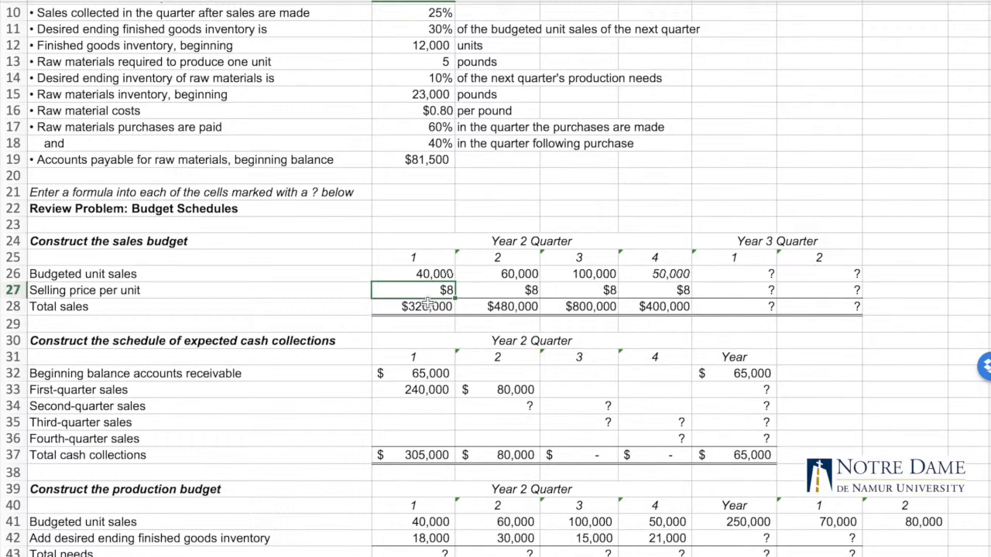
# Set the Year 2 Quarter 1 budgeted unit sales in B5 to 50000 and check the linked sales budget cells B26 and B28
pyautogui.scroll(3, 476, 102)
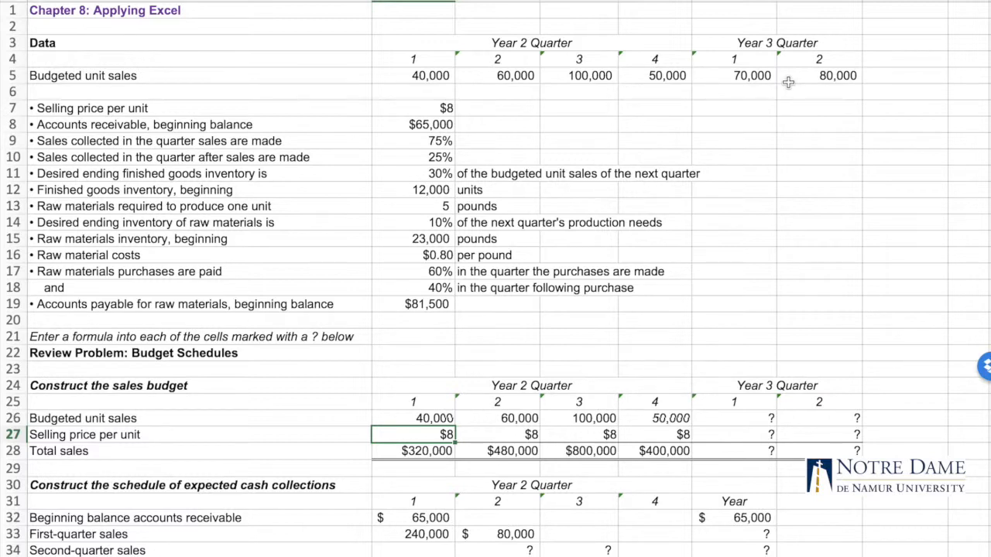
pyautogui.click(432, 79)
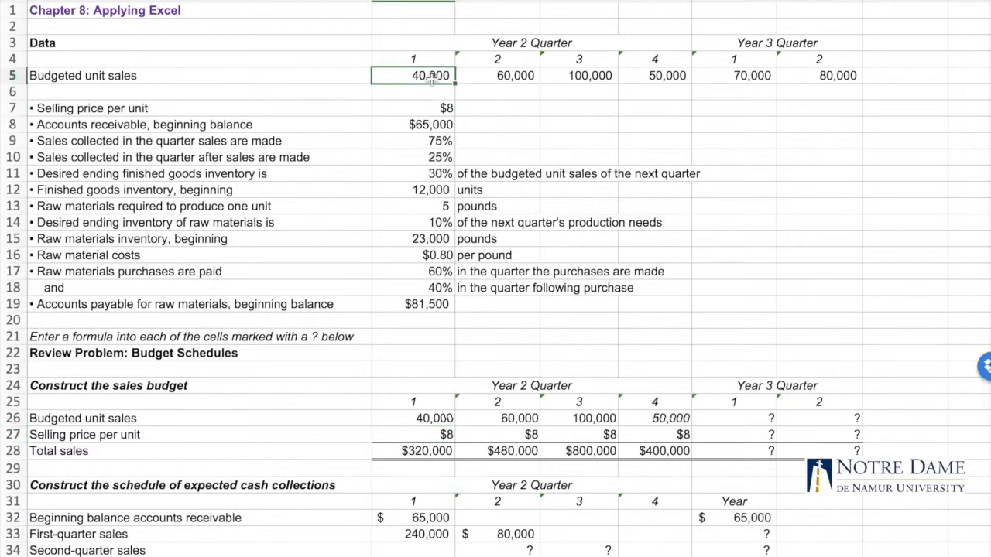
pyautogui.write('50000')
pyautogui.press('Return')
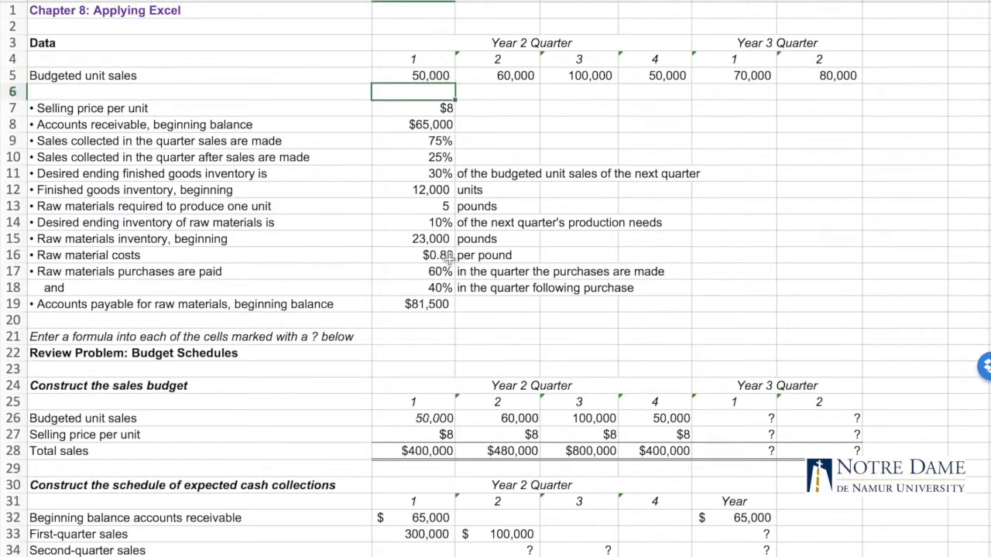
pyautogui.click(433, 418)
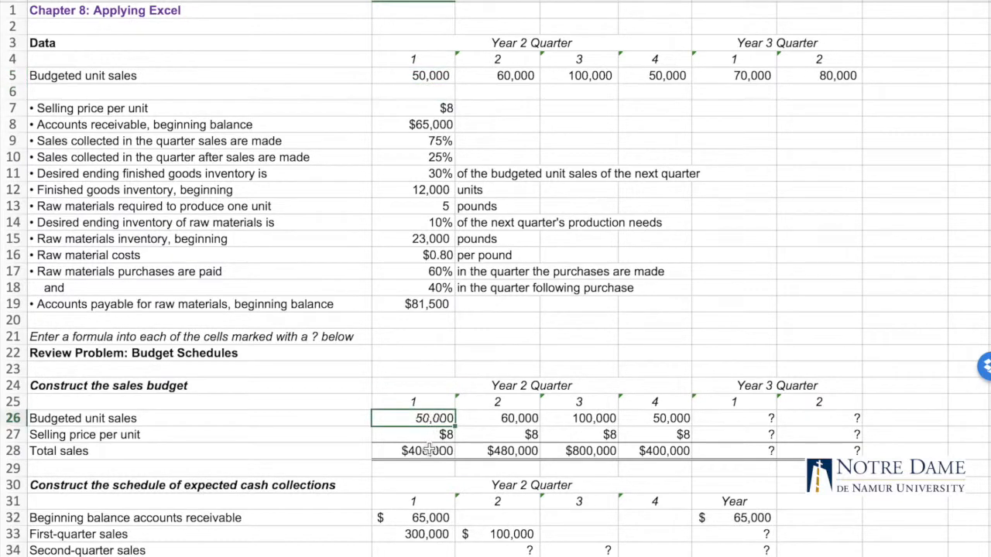
pyautogui.click(431, 451)
pyautogui.click(494, 556)
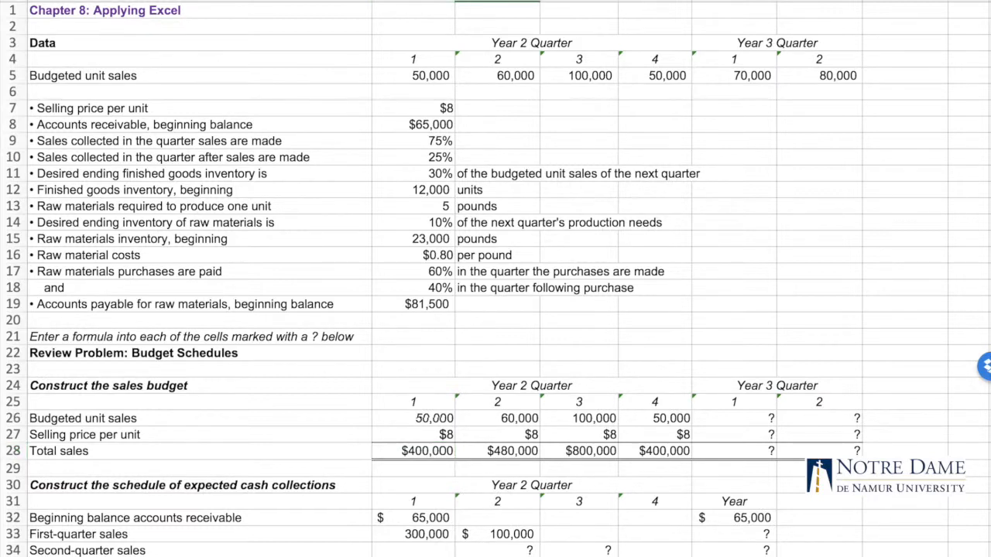
# Set B5 back to 40000 and check the linked first-quarter collections in B33 and C33 and sales budget cells B28 and B26
pyautogui.click(428, 75)
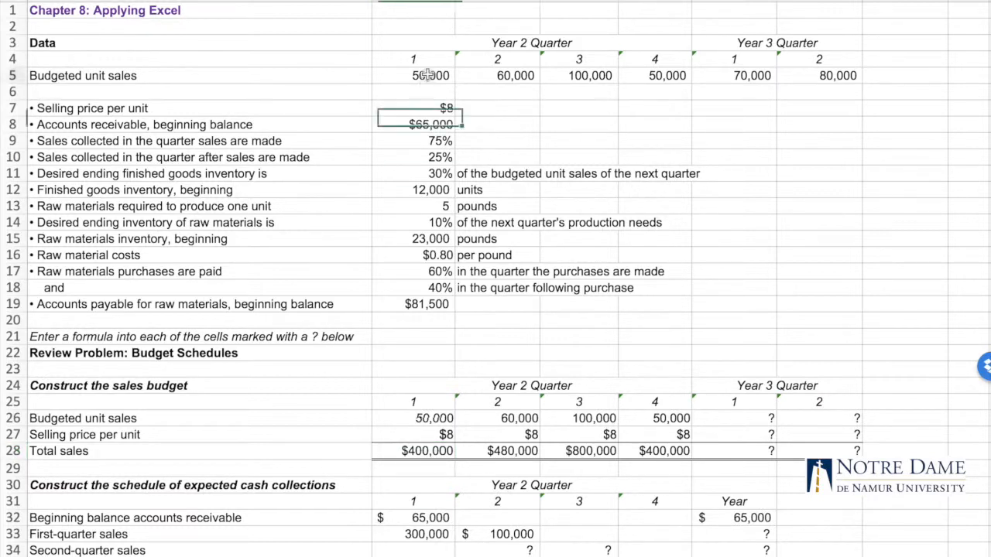
pyautogui.write('40000')
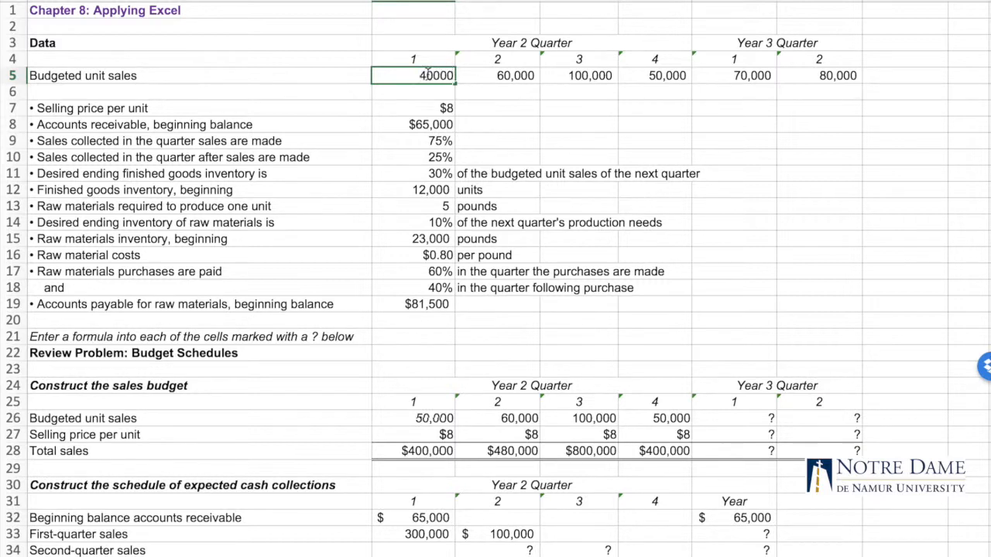
pyautogui.press('Return')
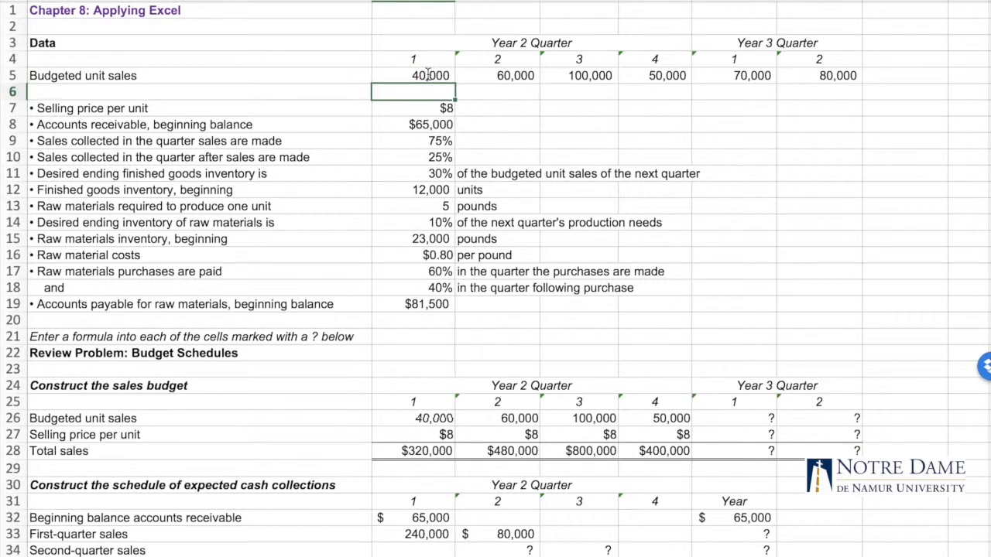
pyautogui.click(439, 540)
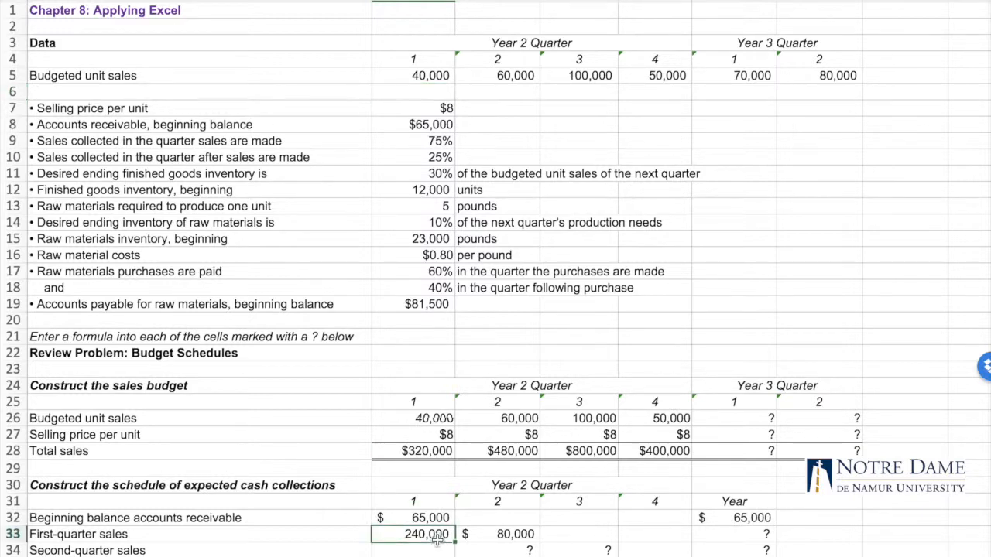
pyautogui.click(489, 540)
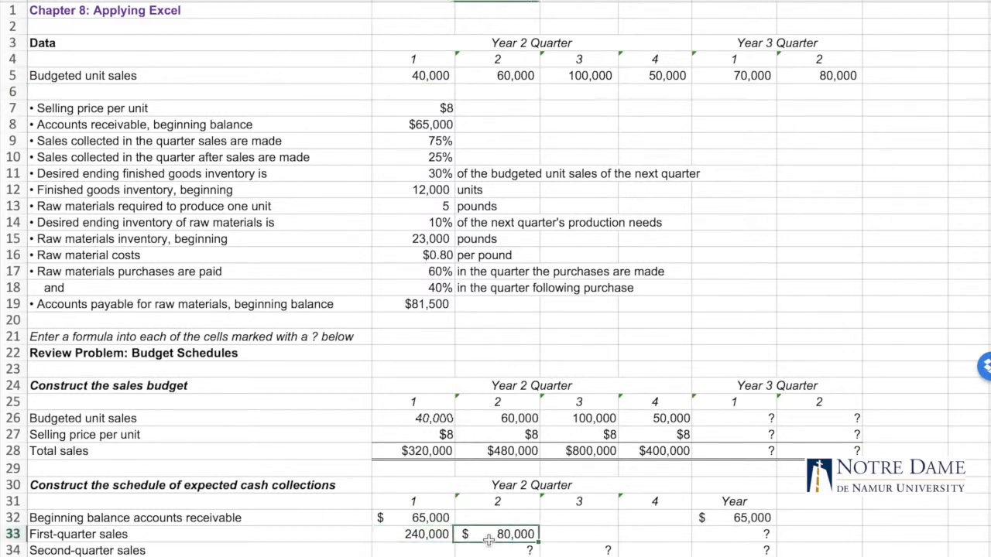
pyautogui.click(431, 451)
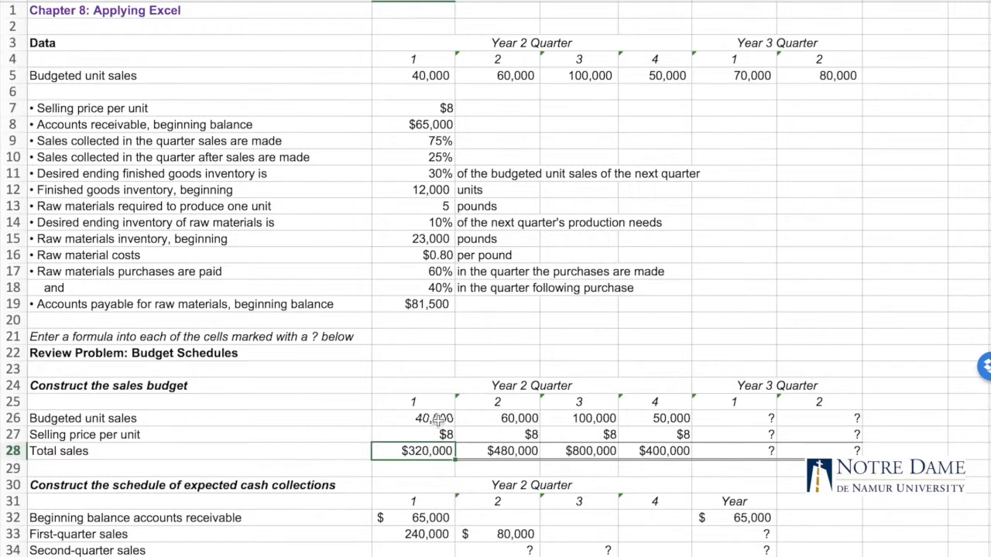
pyautogui.click(443, 418)
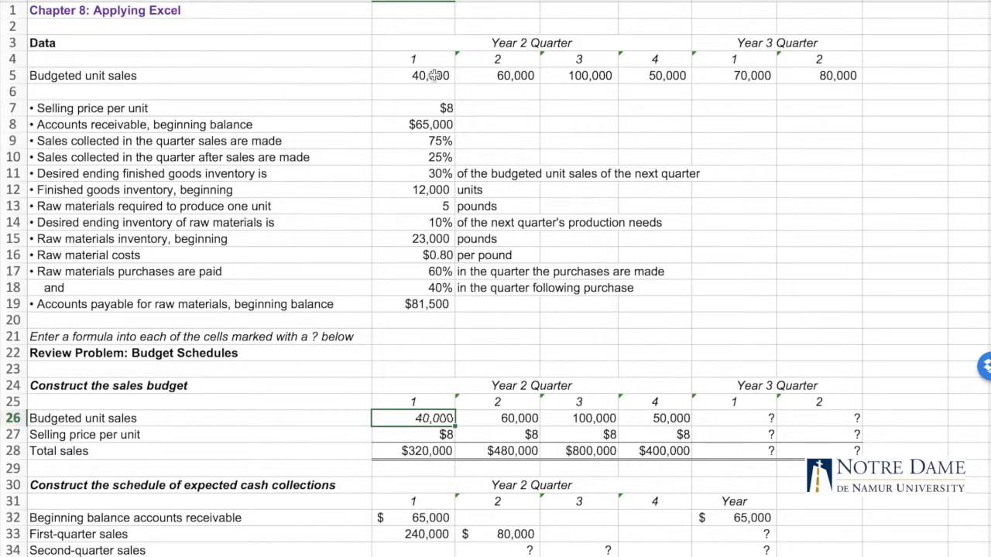
# Set the Year 2 Quarter 2 budgeted unit sales in C5 to 80
pyautogui.click(505, 75)
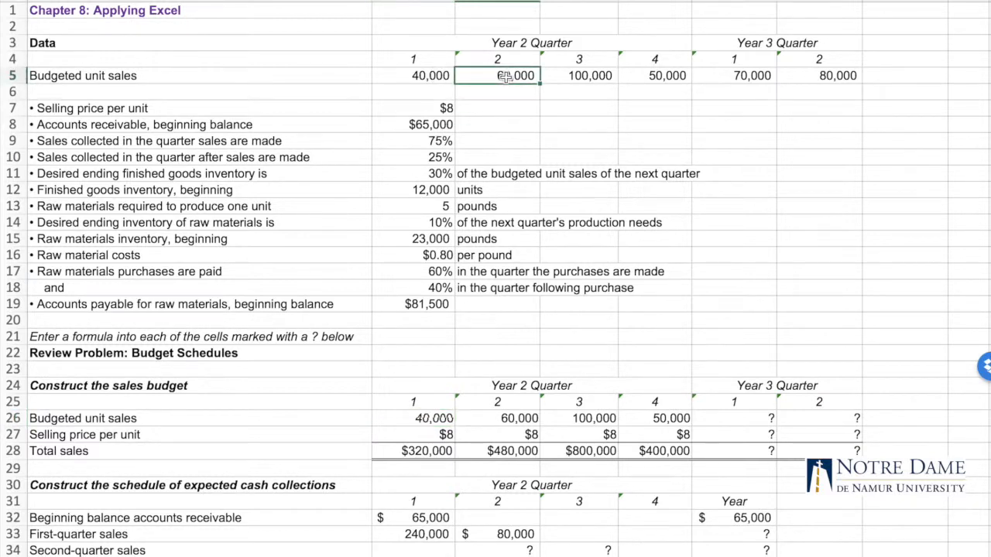
pyautogui.write('80')
pyautogui.press('Return')
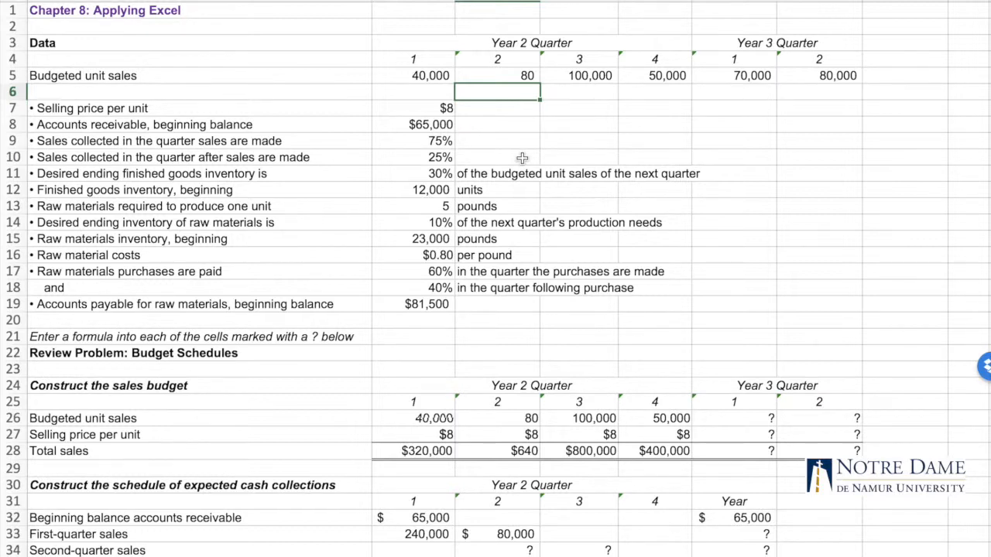
# Restore the Year 2 Quarter 2 budgeted unit sales in C5 to 60000 and look over the linked schedules
pyautogui.click(514, 79)
pyautogui.write('60000')
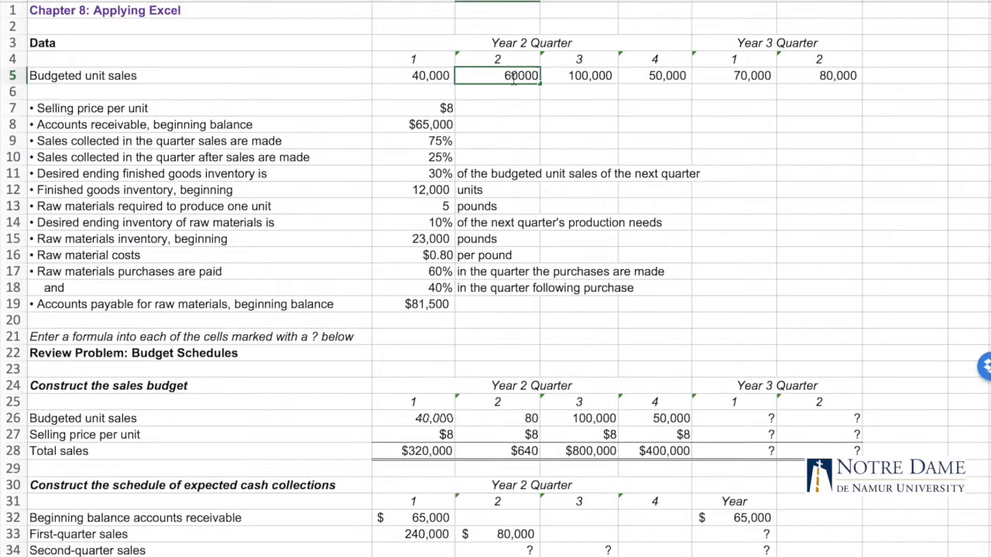
pyautogui.press('Return')
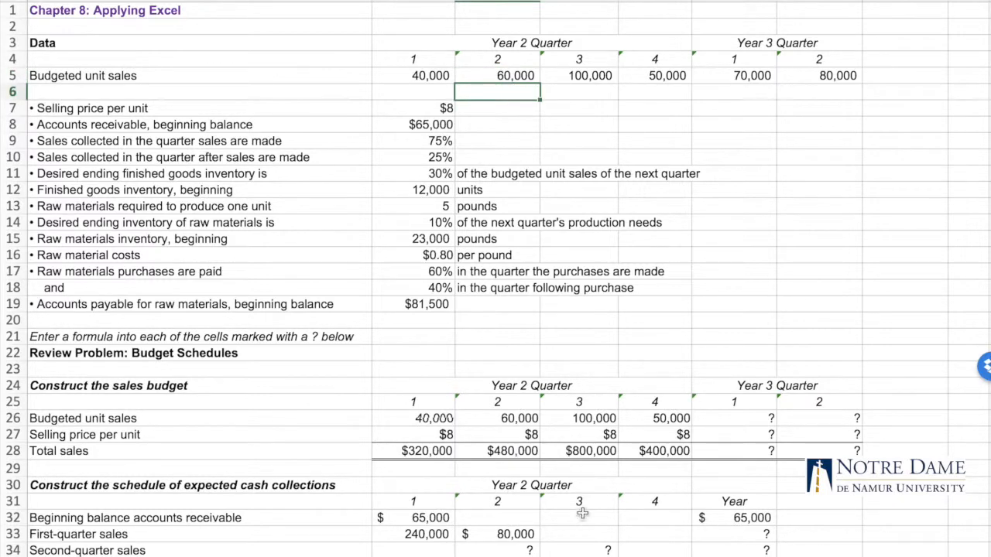
pyautogui.scroll(-4, 502, 481)
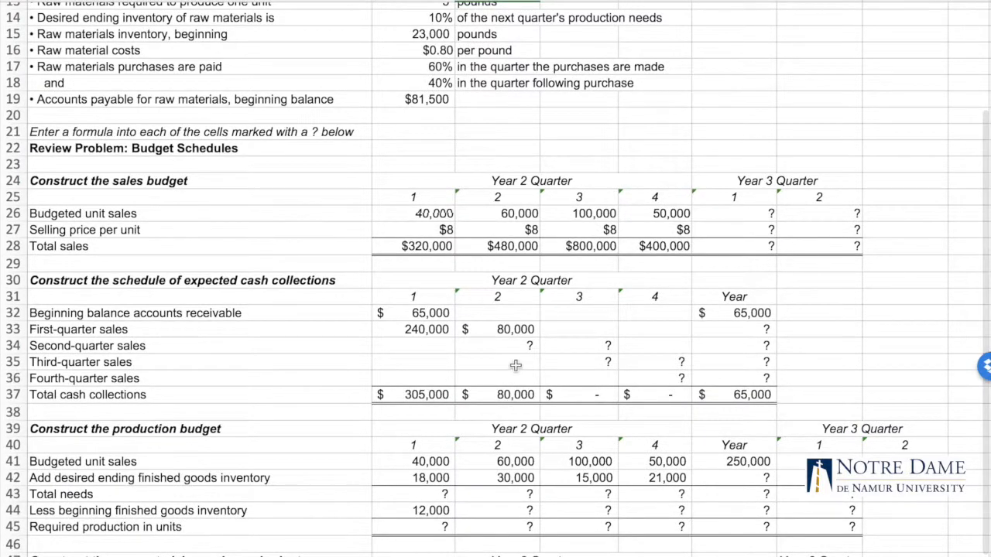
pyautogui.scroll(4, 515, 364)
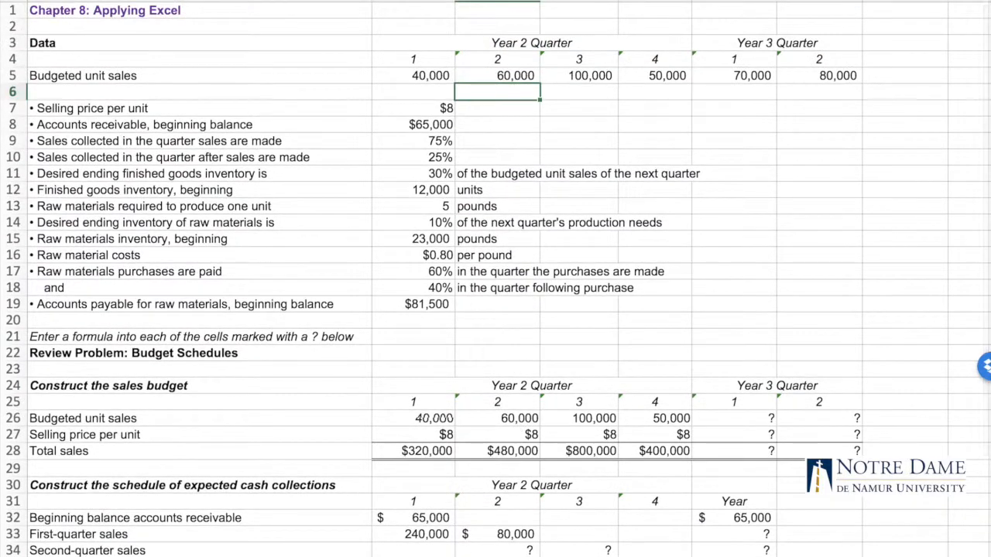